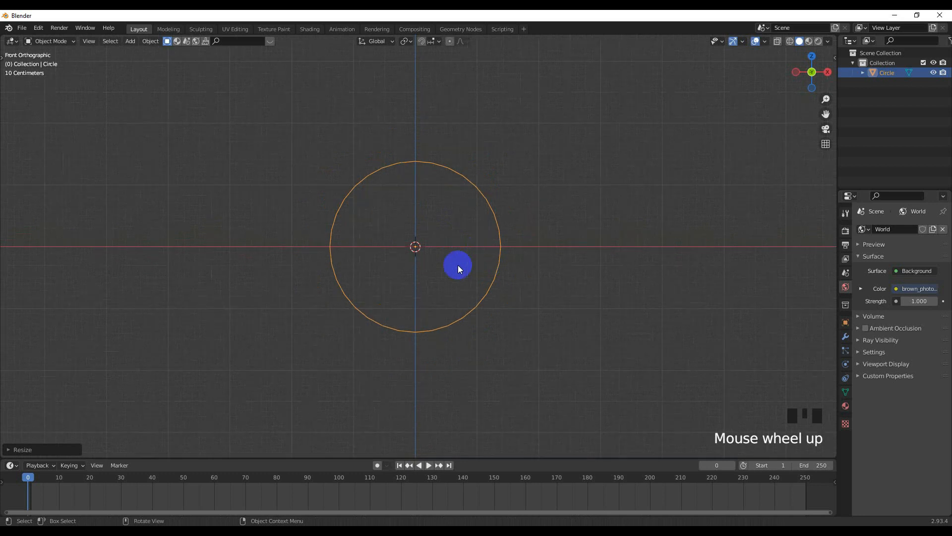
- Fill the circle outline with a face in Edit Mode and return to Object Mode
click(593, 270)
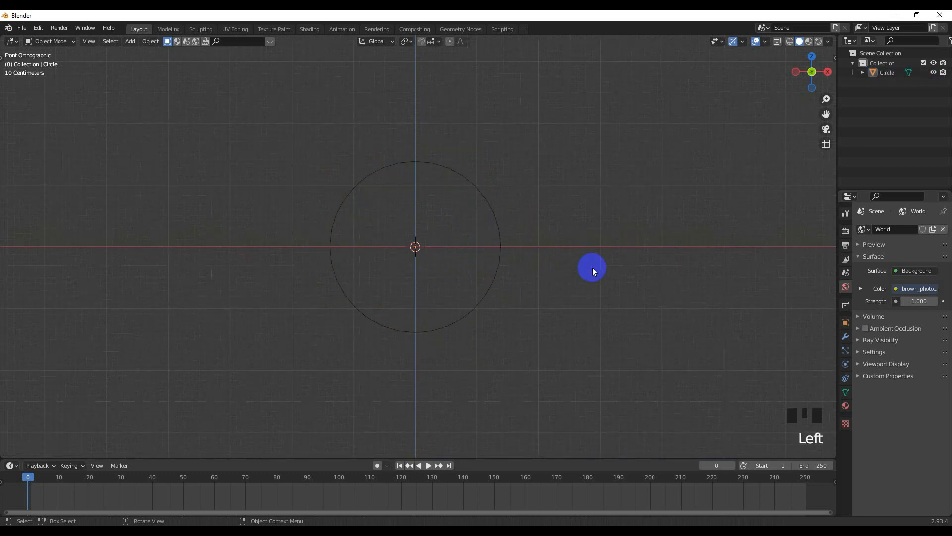
click(478, 302)
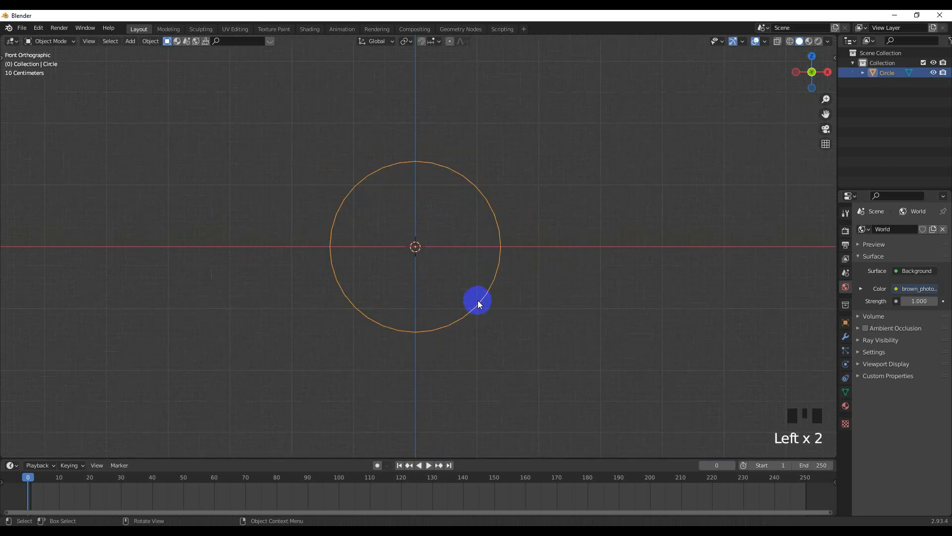
key(Tab)
key(f)
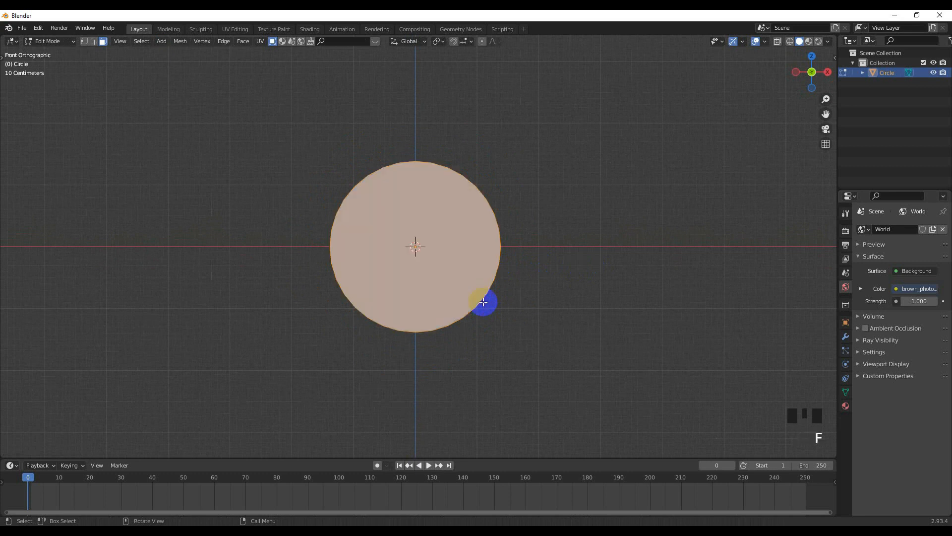
key(Tab)
click(603, 301)
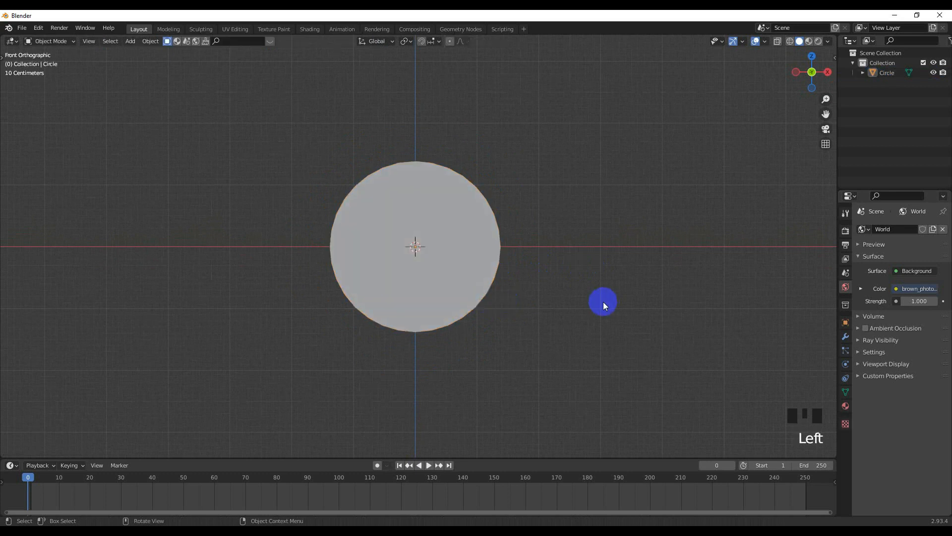
click(426, 252)
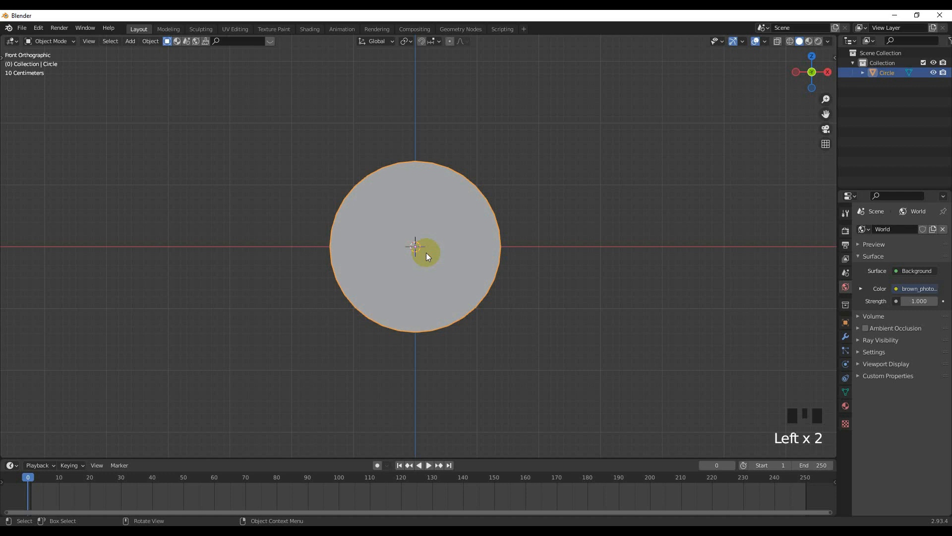
- Undo the circle's face fill and leave Edit Mode with nothing selected
key(ctrl+z)
key(ctrl+z)
key(ctrl+z)
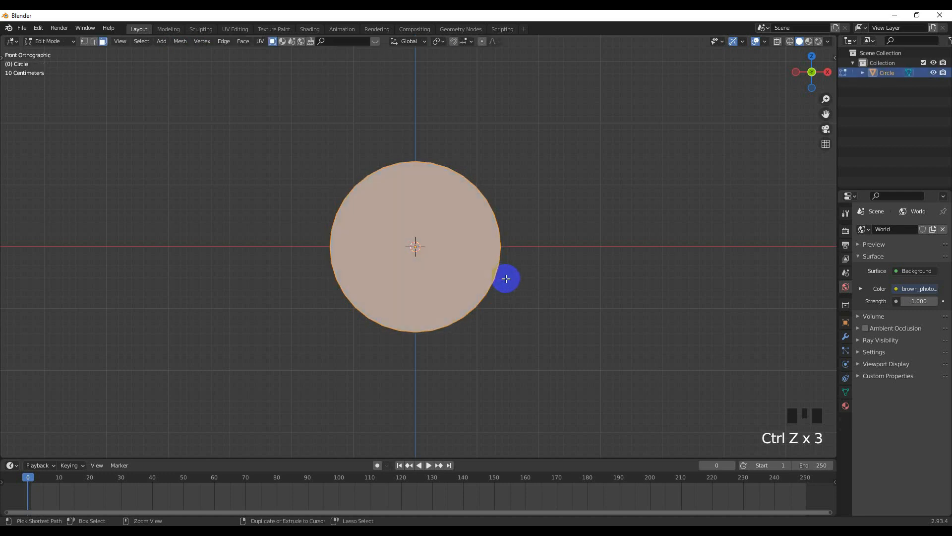
click(558, 281)
key(Tab)
click(525, 301)
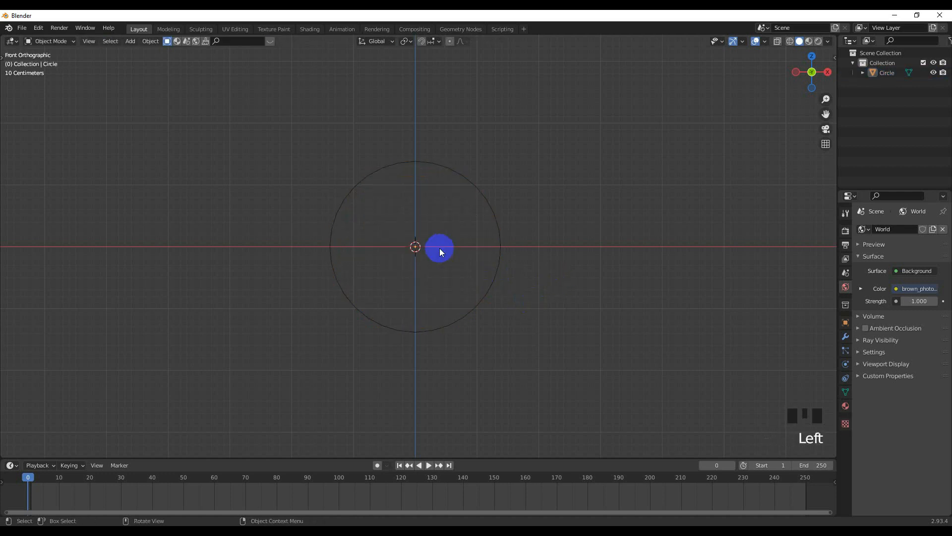
- Add a Bezier curve, move it to the circle's upper-left edge and rotate it by about -31°
key(shift+a)
mouse_move(443, 247)
mouse_move(412, 257)
click(468, 258)
scroll(417, 275, up, 1)
drag(395, 227, 433, 266)
key(g)
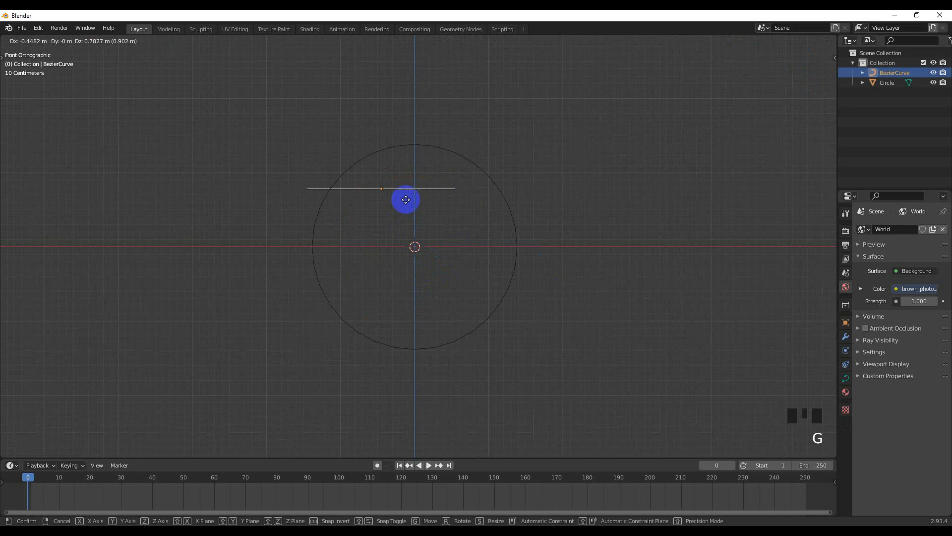
click(393, 172)
key(r)
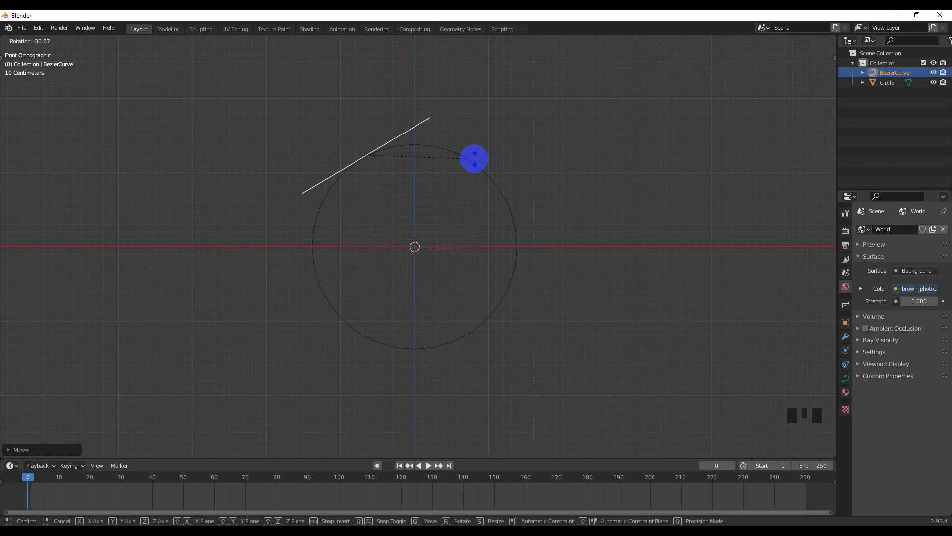
click(475, 159)
- Reselect the Bezier curve alone, nudge it slightly at the circle's edge and delete it
click(367, 156)
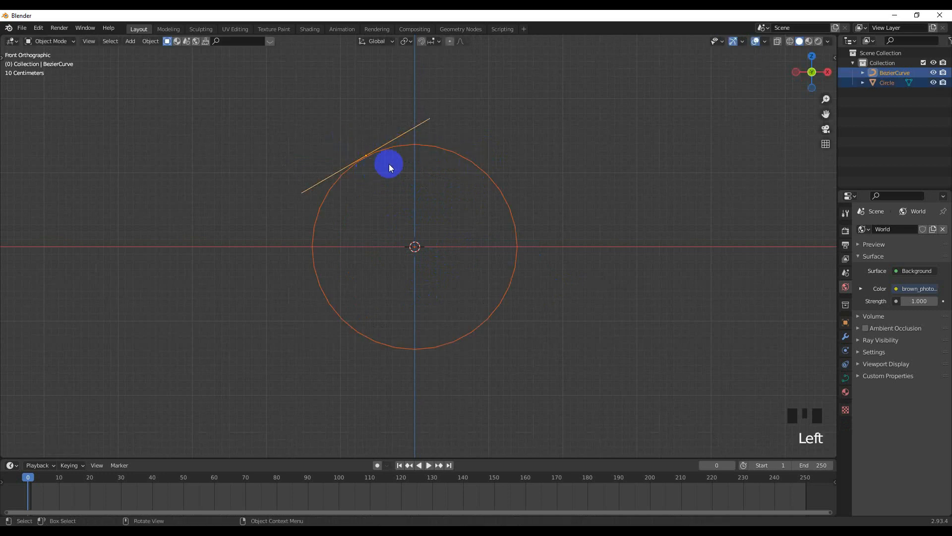
click(373, 151)
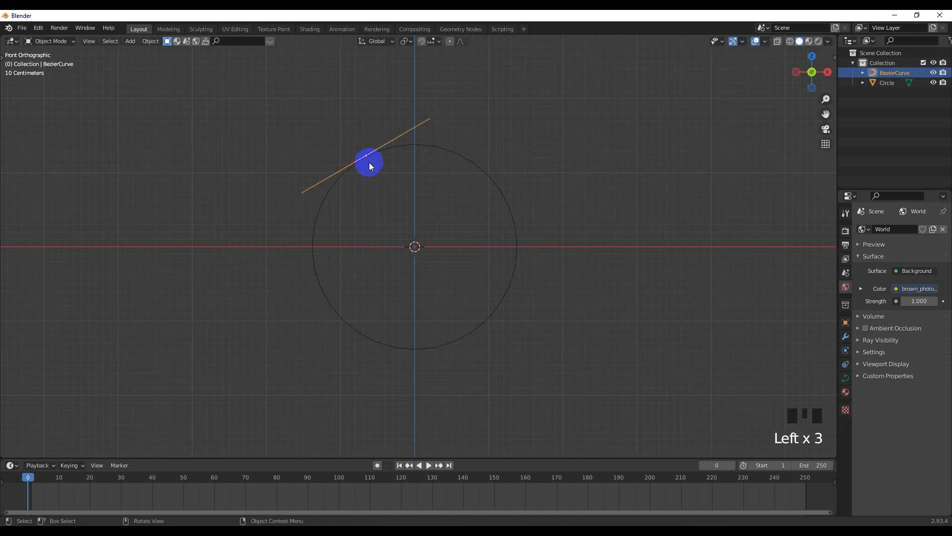
key(g)
click(369, 178)
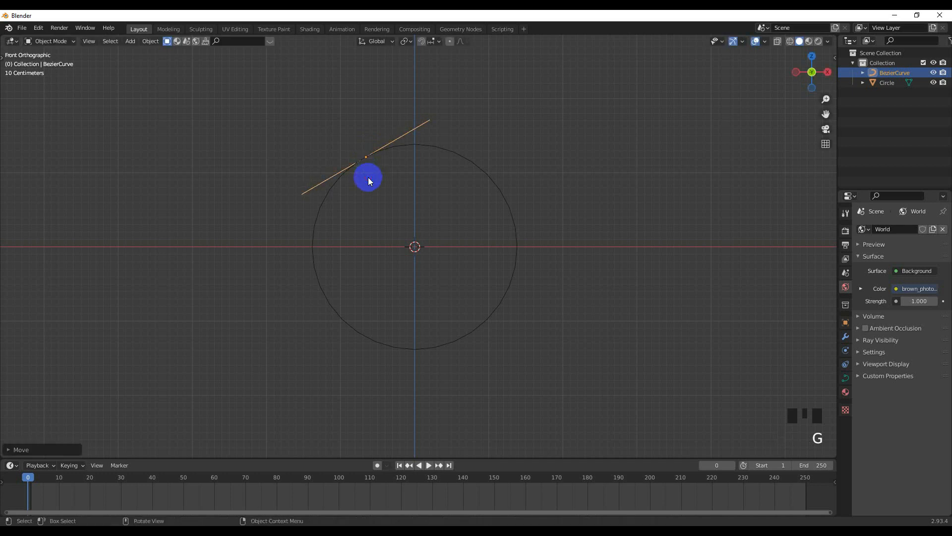
key(Delete)
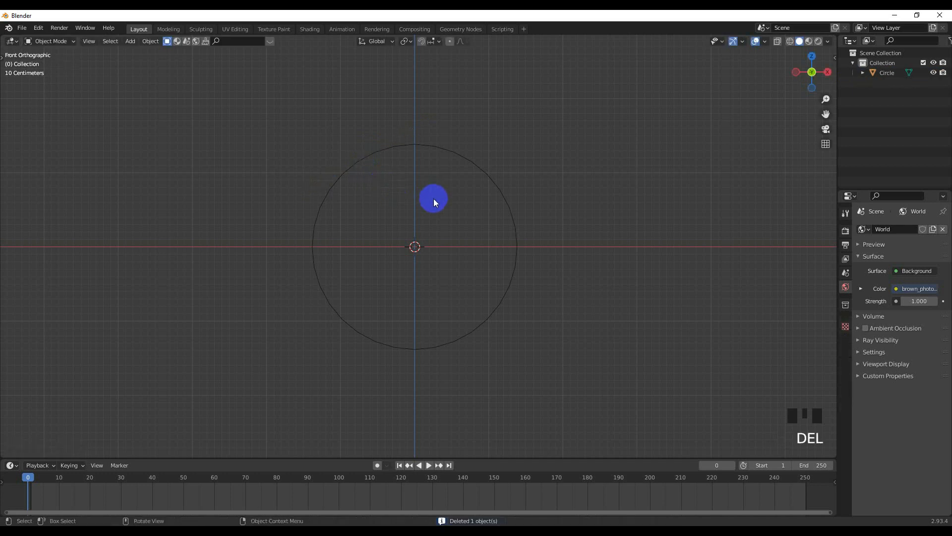
- Add a Path curve and move it so its inner end touches the circle's upper-left edge
key(shift+a)
mouse_move(431, 201)
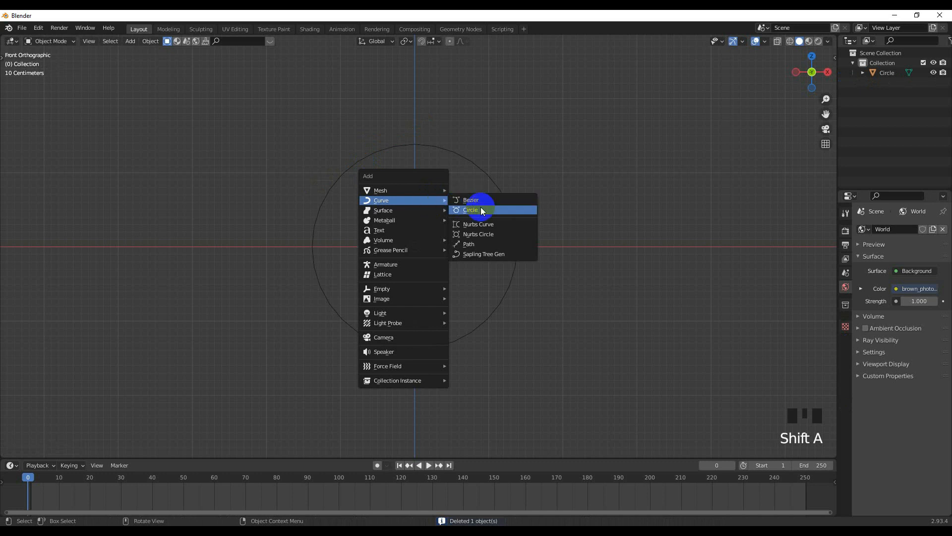
click(470, 244)
key(Tab)
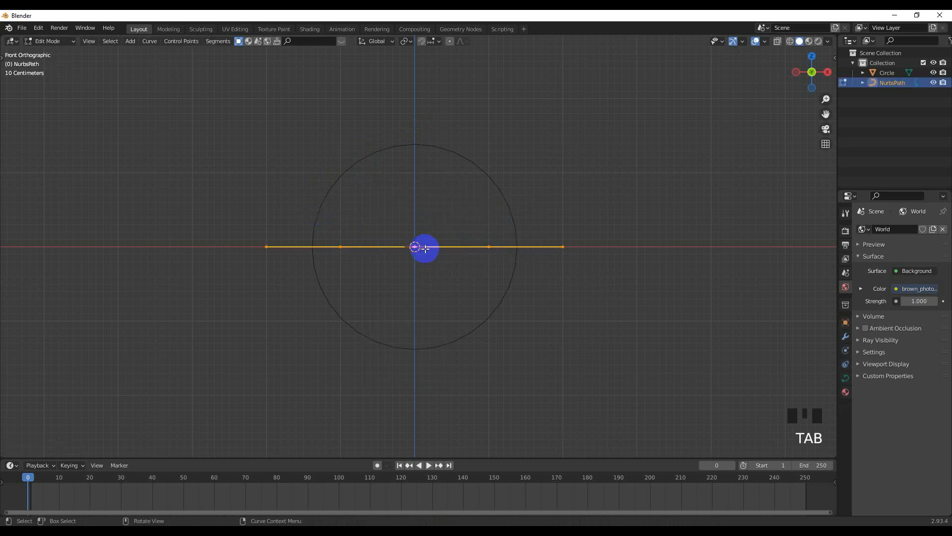
key(Tab)
key(g)
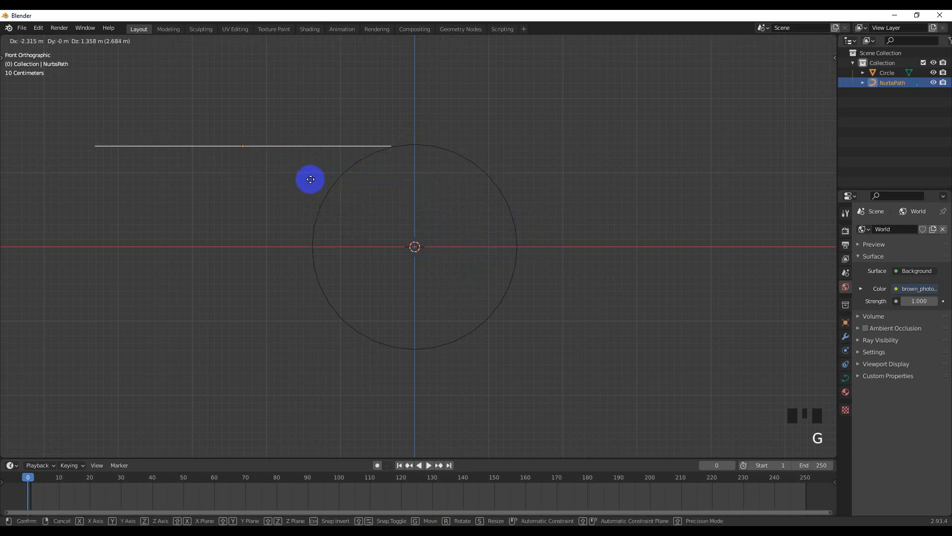
click(284, 191)
- In Edit Mode, move the path's three outer control points down beside the circle and shift the second point closer to the circle
key(Tab)
drag(34, 132, 368, 200)
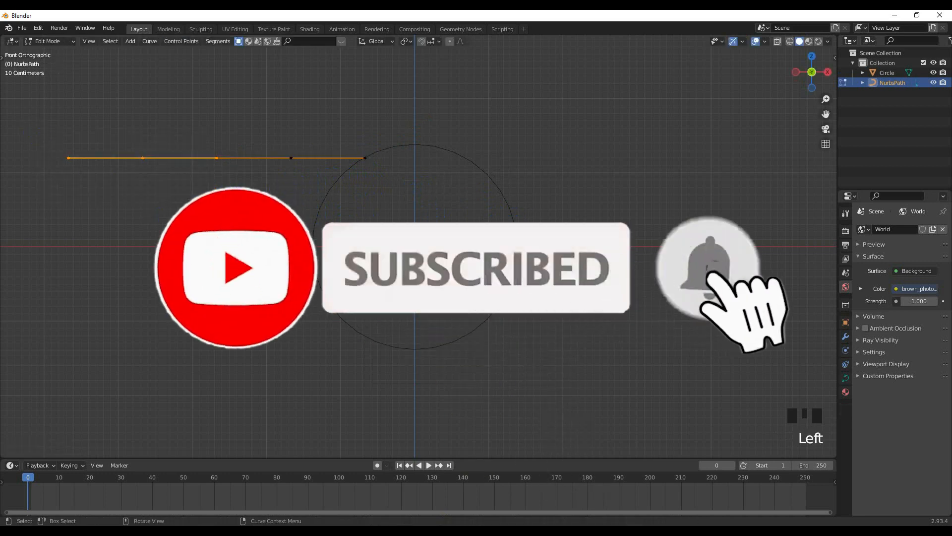
key(g)
click(364, 334)
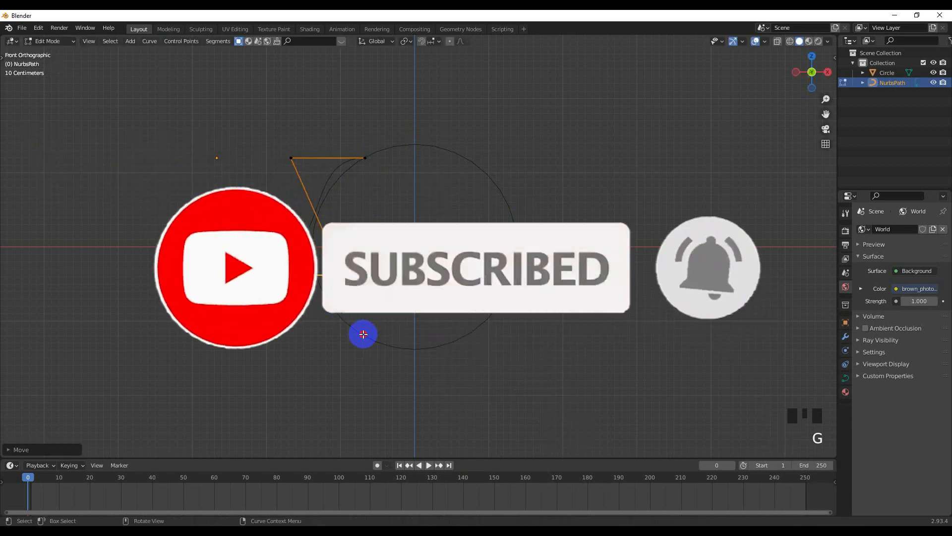
click(284, 150)
key(g)
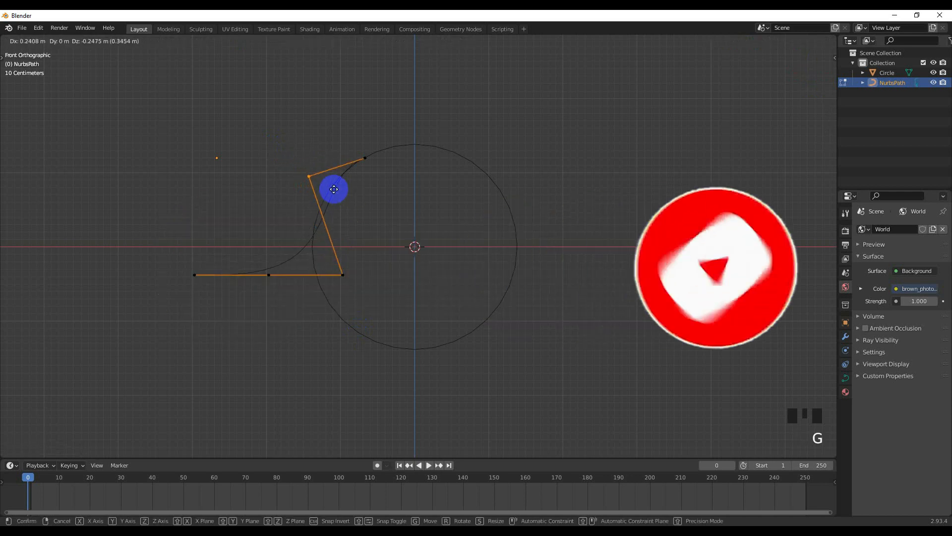
click(334, 189)
- Reposition the three outer control points lower and place the path's third point just outside the circle's left edge
drag(159, 251, 353, 360)
key(g)
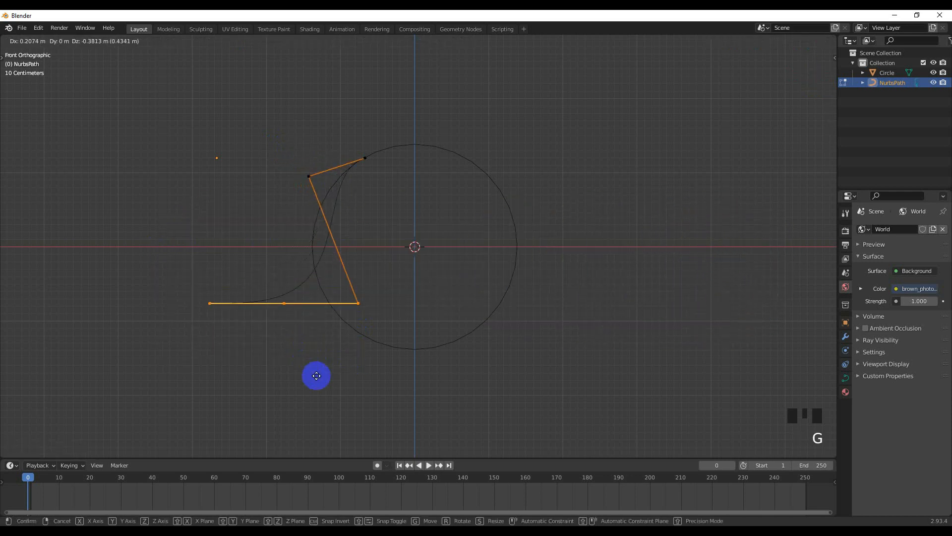
click(288, 341)
click(332, 268)
key(g)
click(333, 268)
- Move the path's far end point onto the circle's lower-right edge and its neighbouring control point below the circle
drag(173, 250, 208, 298)
key(g)
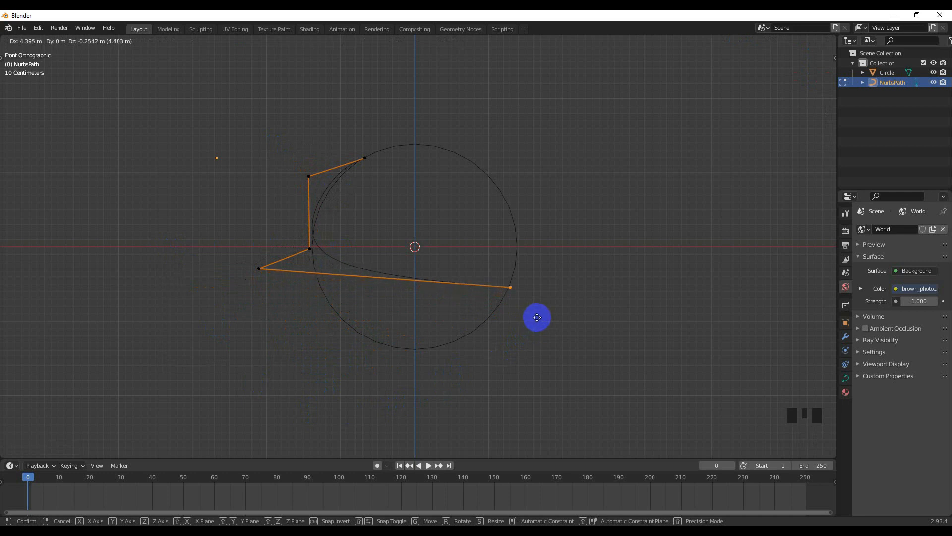
click(537, 317)
drag(250, 262, 297, 317)
key(g)
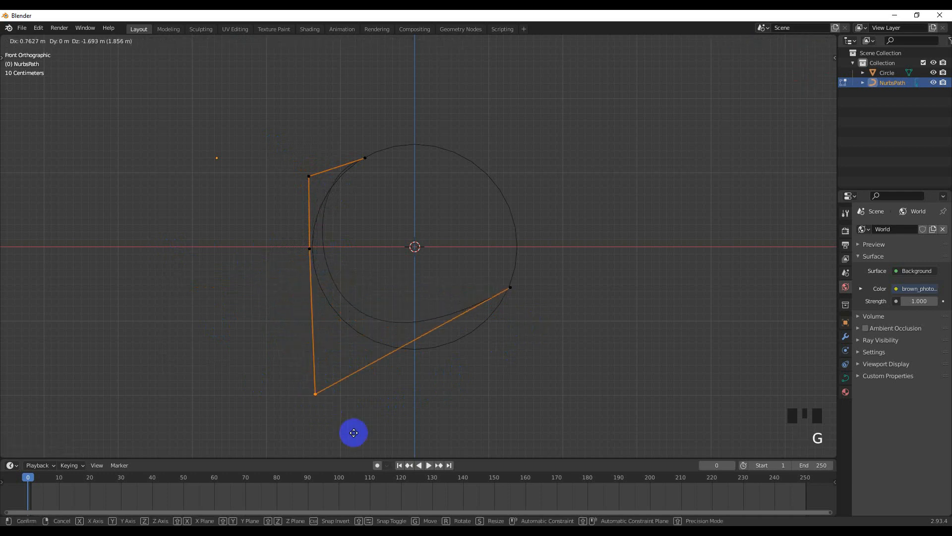
click(392, 64)
- Pull the third control point outward from the circle's left side and lower the second point to fit the upper-left arc
drag(296, 240, 330, 270)
key(g)
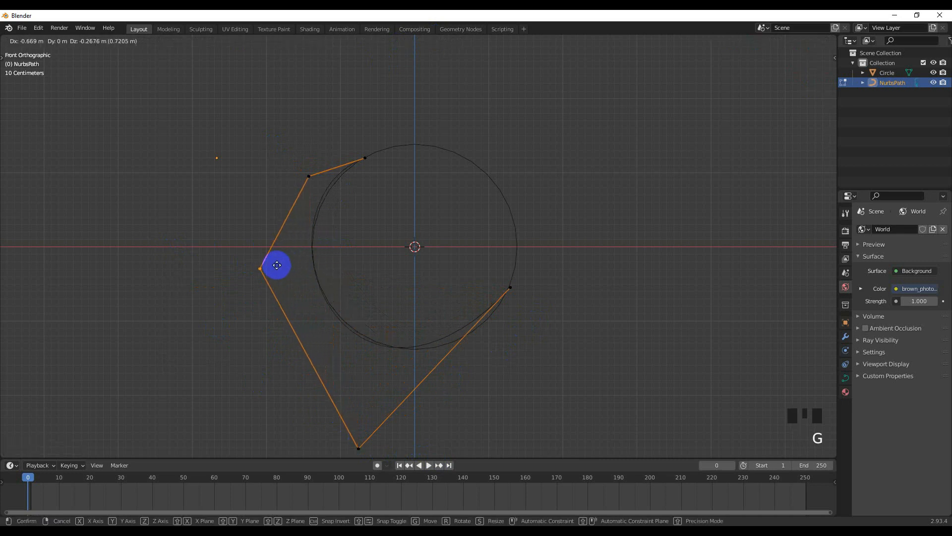
click(278, 281)
click(311, 182)
key(g)
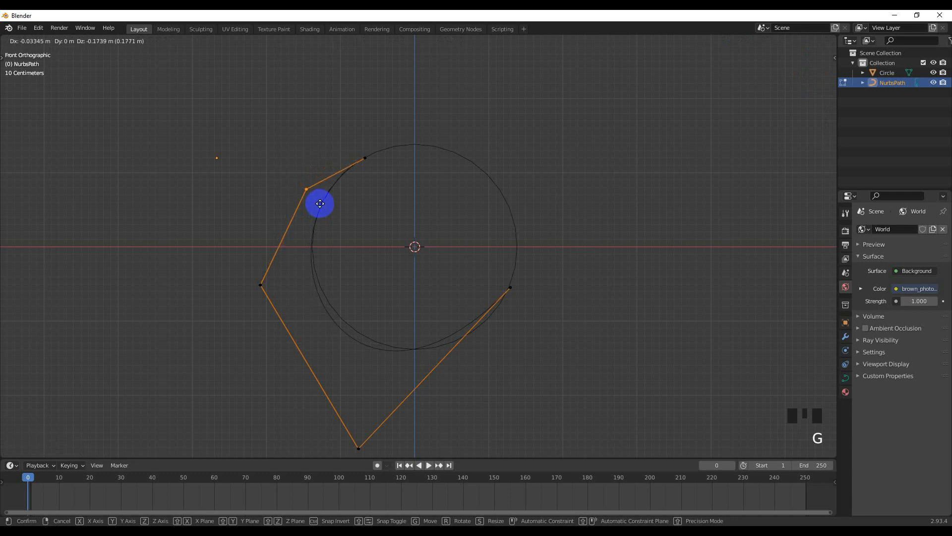
click(320, 203)
- Nudge the third control point toward the circle and shift the bottom control point to fit the lower-left arc
drag(215, 272, 285, 314)
key(g)
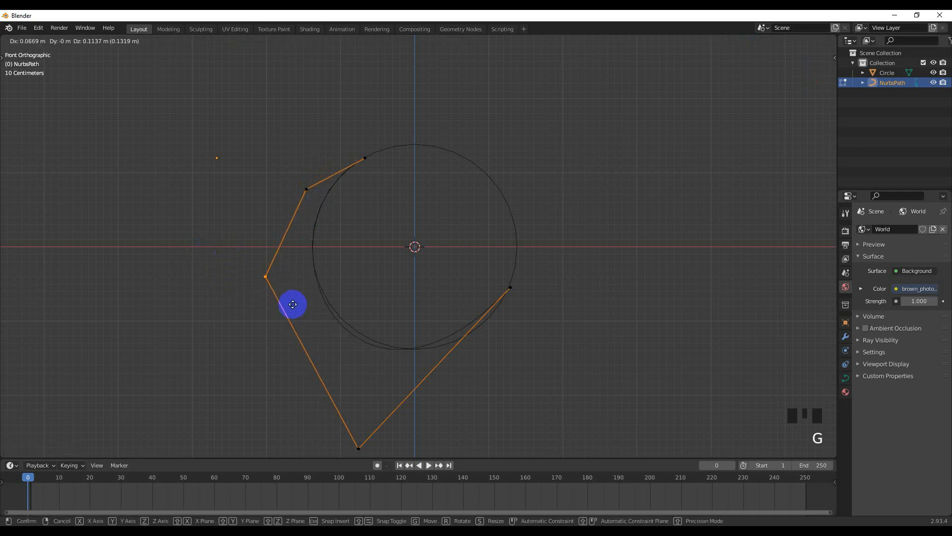
click(293, 305)
scroll(366, 347, down, 2)
click(353, 376)
key(g)
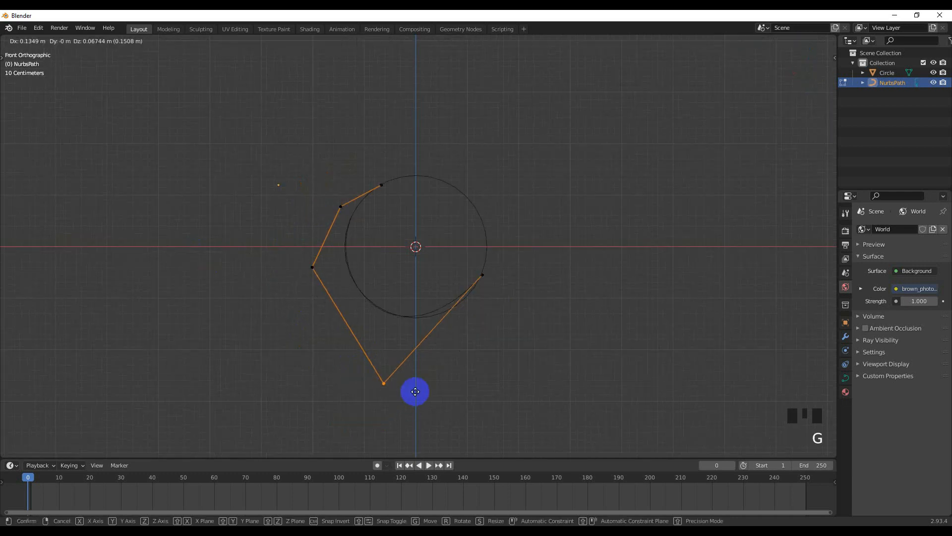
click(411, 386)
- Subdivide the path segment between the bottom control point and the lower-right end point
scroll(442, 358, up, 2)
shift+middle_drag(459, 316, 393, 208)
click(382, 308)
shift+drag(418, 153, 461, 193)
right_click(447, 173)
click(448, 172)
- Move the new control point close to the path's lower-right end and raise the bottom control point toward the circle
drag(336, 226, 398, 257)
key(g)
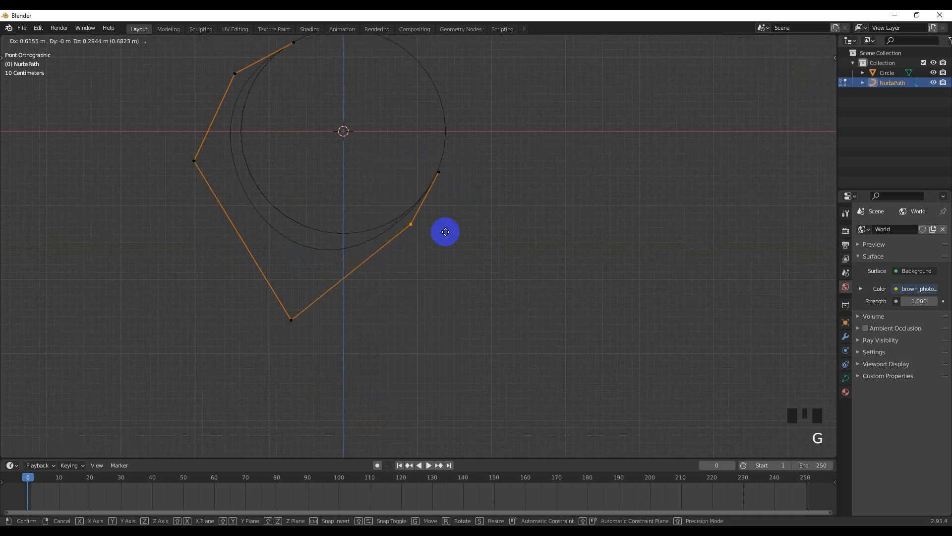
click(462, 213)
drag(270, 277, 299, 306)
key(g)
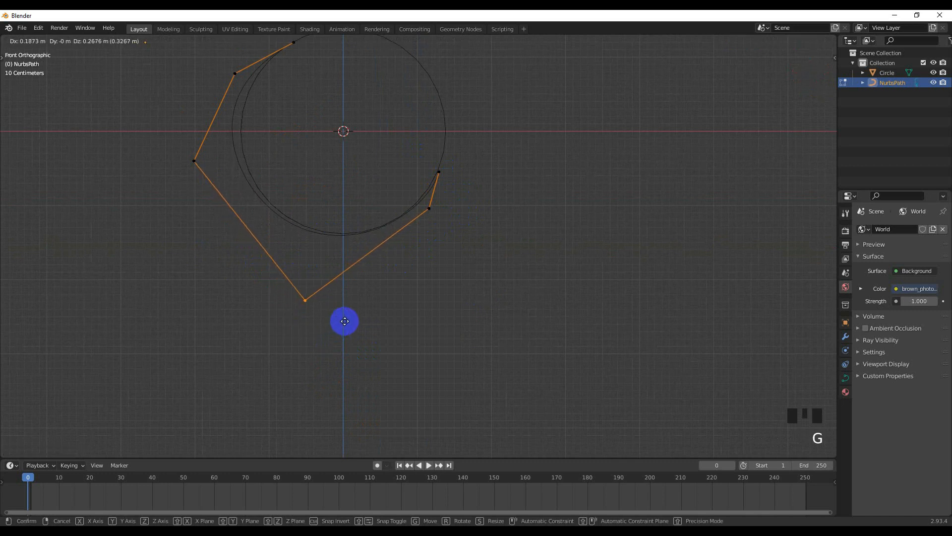
click(344, 322)
- Shift the left and upper-left control points inward so the path follows the circle's left arc
drag(145, 120, 222, 176)
key(g)
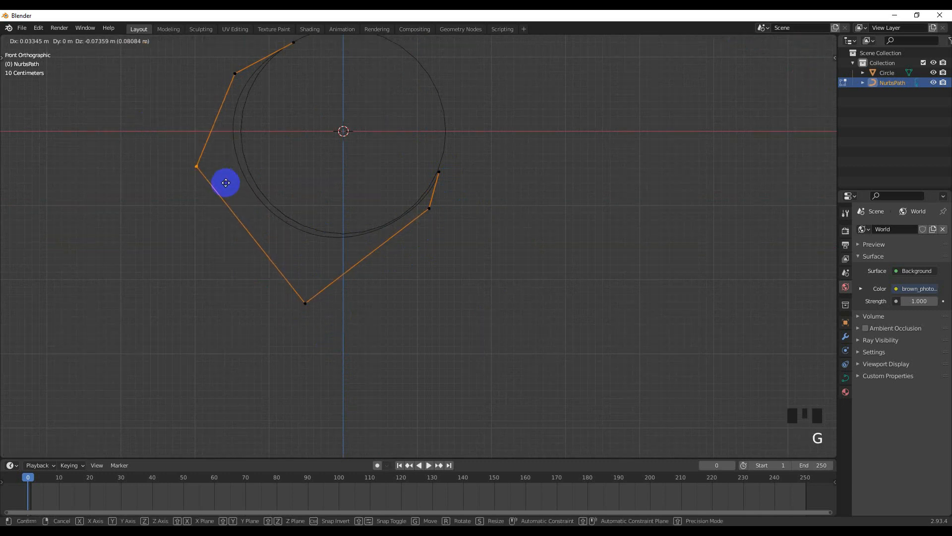
click(236, 187)
click(235, 76)
click(245, 86)
key(g)
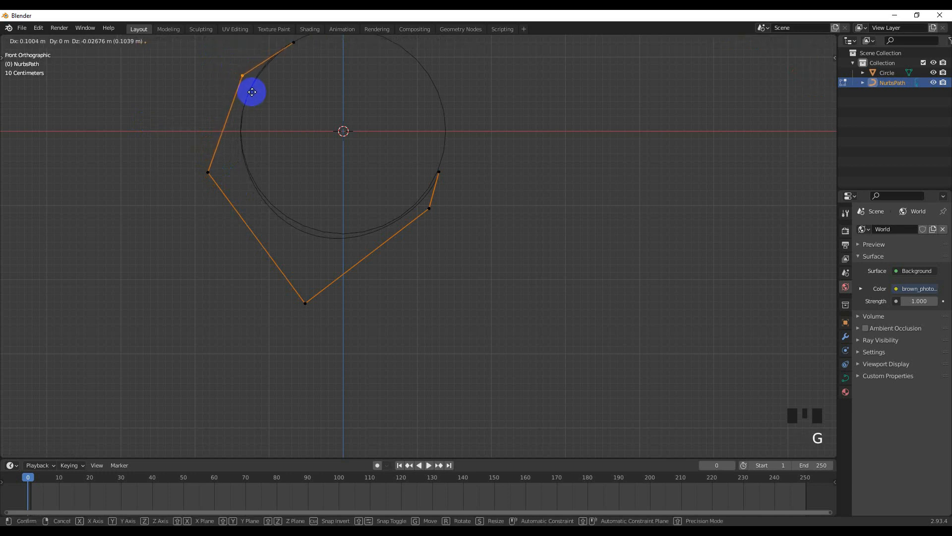
click(256, 87)
- Nudge the path's upper start point along the circle's edge and refine the left control point to match the left arc
scroll(272, 109, up, 2)
shift+middle_drag(272, 108, 350, 250)
click(314, 120)
key(g)
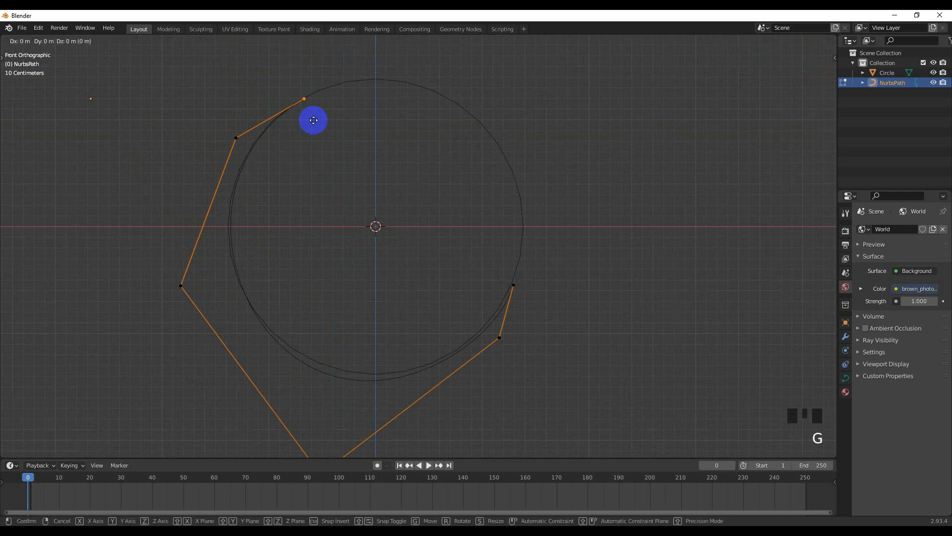
click(310, 122)
click(181, 284)
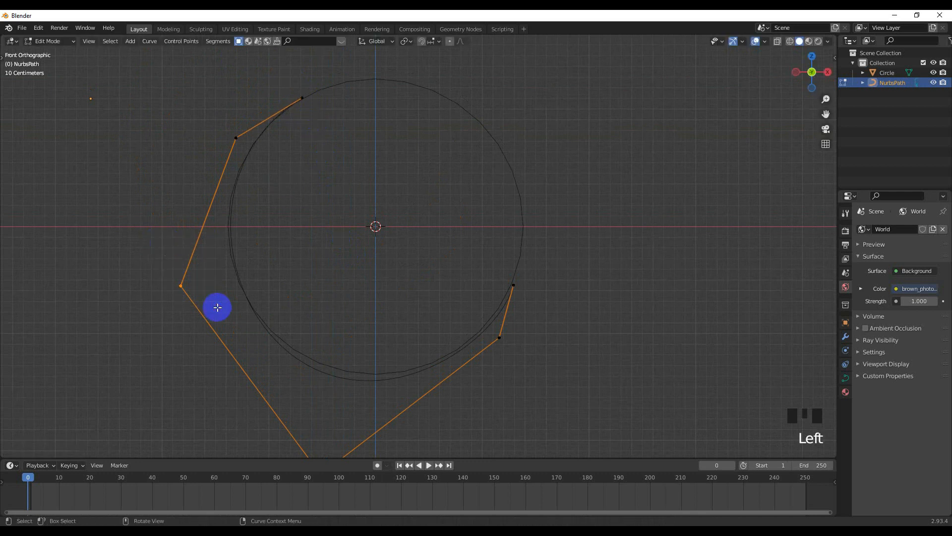
key(g)
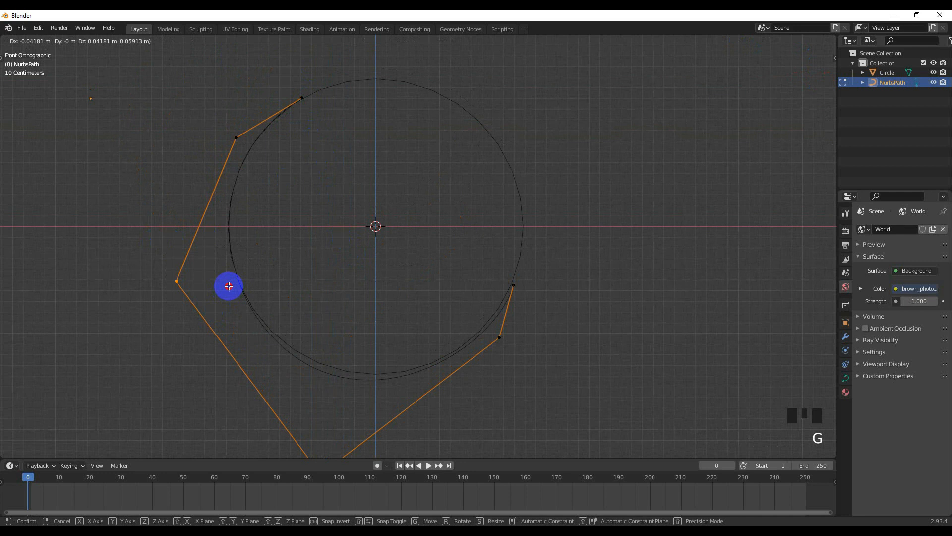
click(228, 286)
- Raise the path's bottom control point so the curve meets the bottom of the guide circle
scroll(266, 294, down, 2)
shift+middle_drag(266, 293, 260, 232)
click(347, 389)
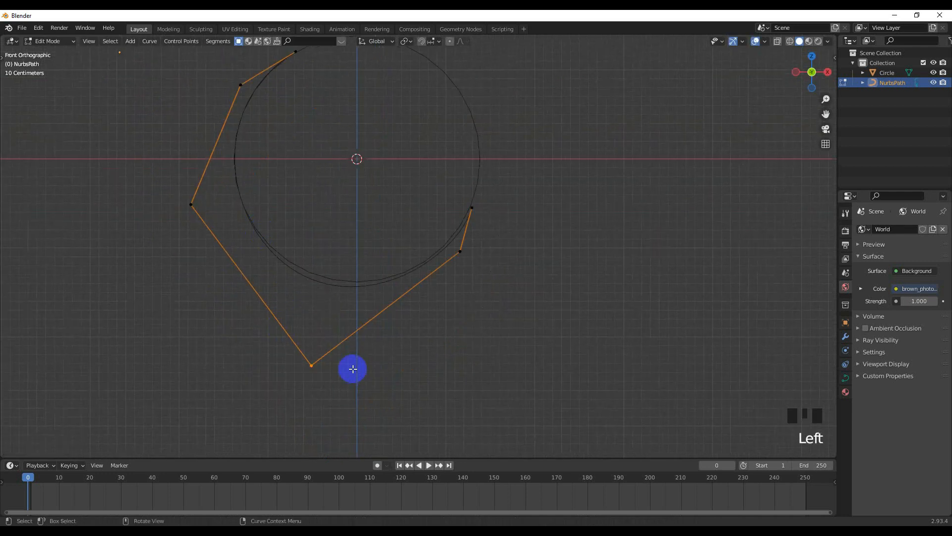
key(g)
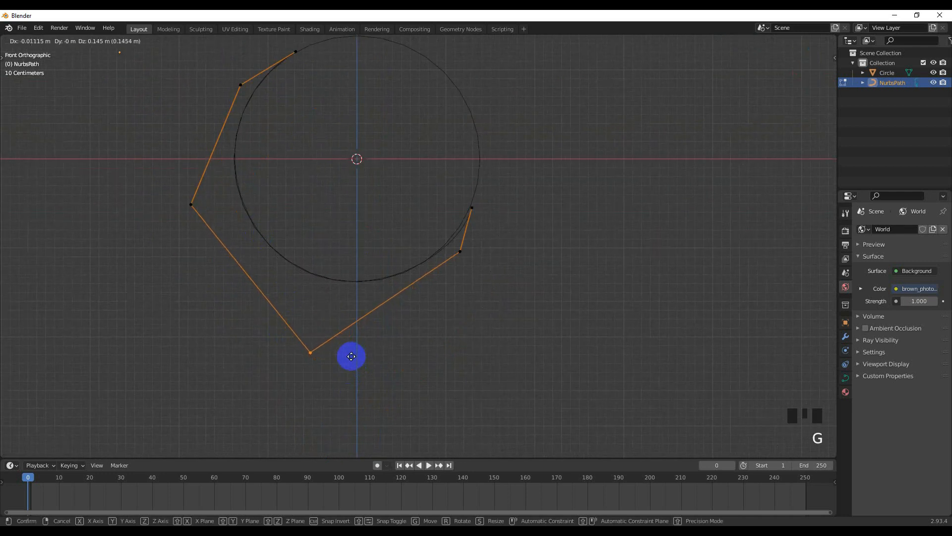
click(349, 354)
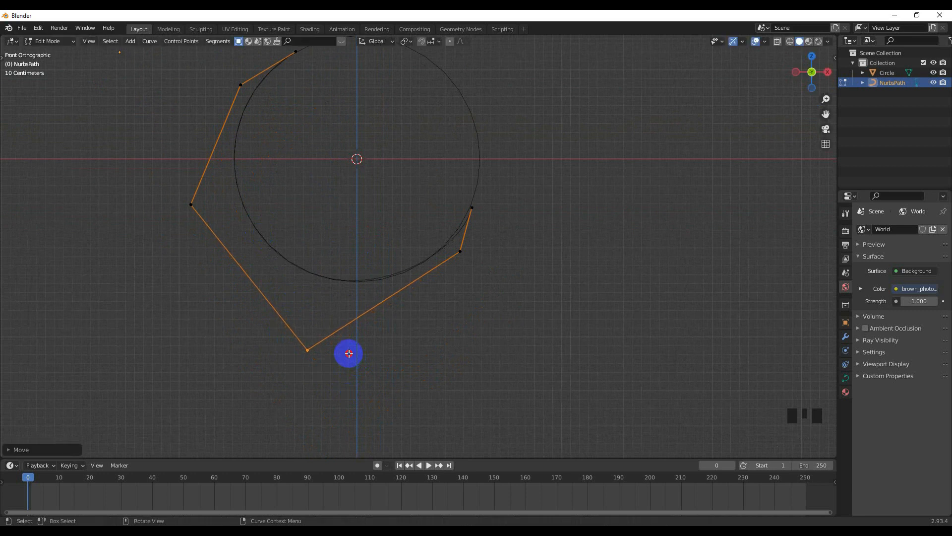
- Slide the path's lower-right end point up along the circle and shift the adjacent control point down and inward
click(472, 207)
key(g)
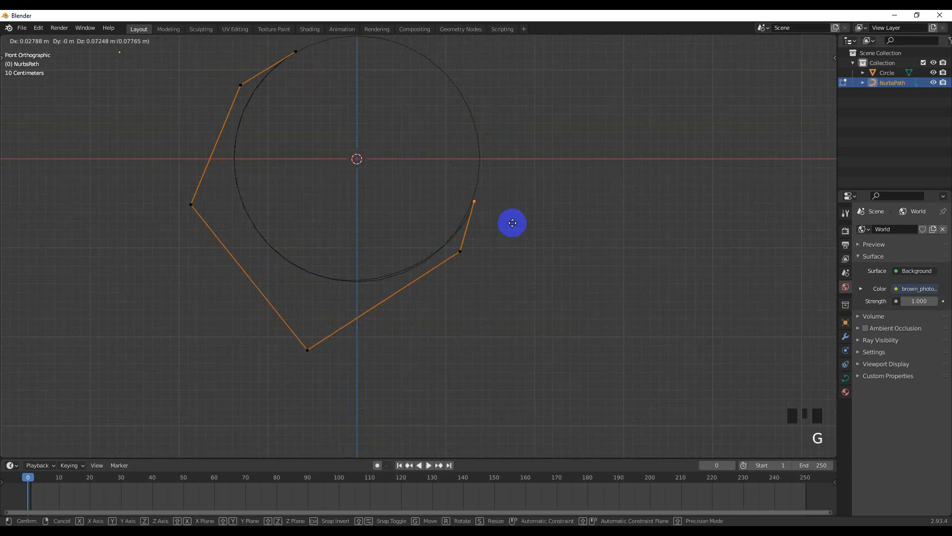
click(510, 221)
click(469, 255)
key(g)
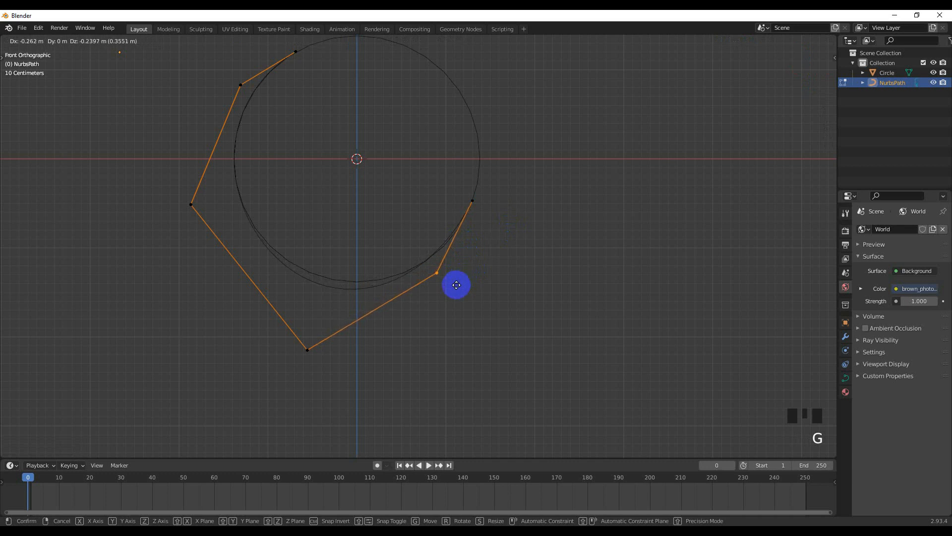
click(465, 280)
- Raise the bottom control point until the curve matches the circle's lower arc, and finish editing the path
click(305, 348)
key(g)
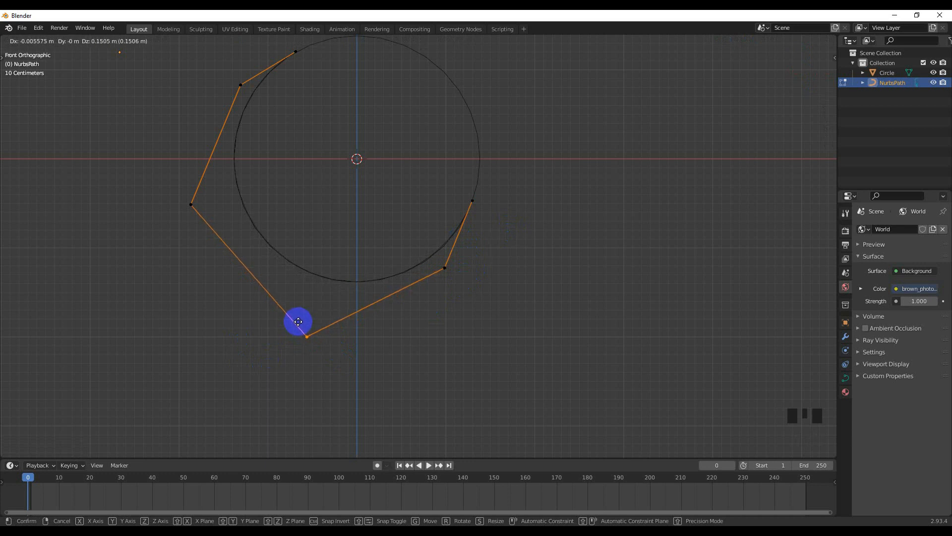
click(298, 321)
scroll(327, 340, down, 2)
key(Tab)
- Delete the guide circle, keeping only the path curve
scroll(421, 305, down, 2)
scroll(417, 245, down, 1)
click(438, 182)
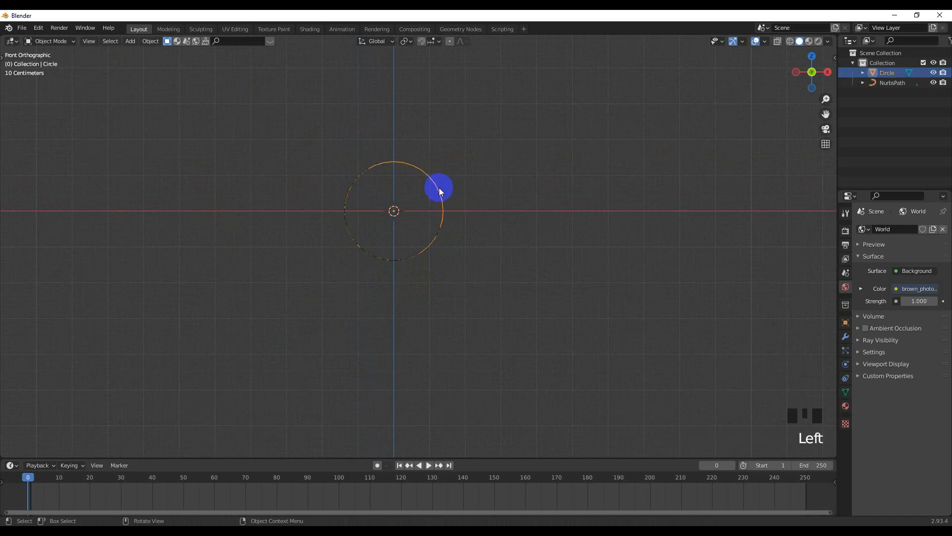
key(Delete)
scroll(439, 236, up, 3)
scroll(440, 236, down, 2)
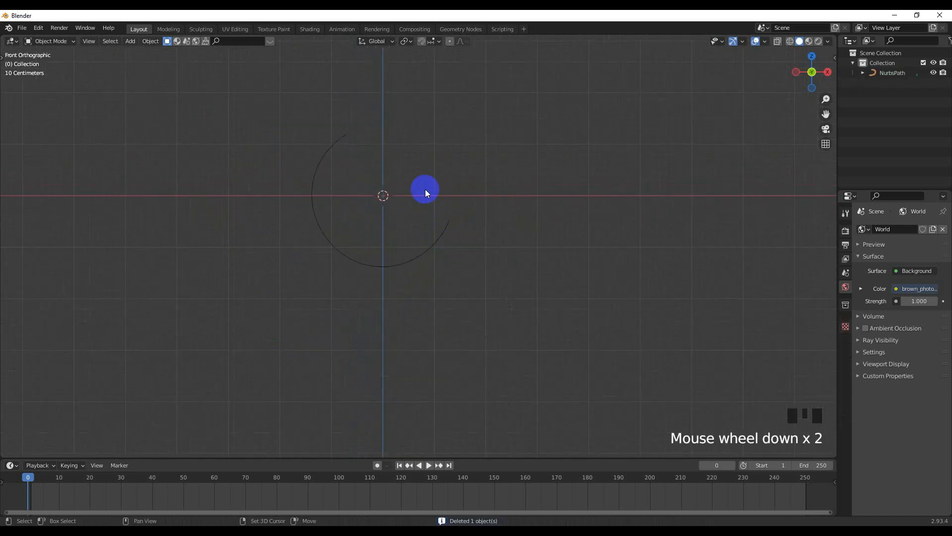
- Add a mesh circle at the origin with 5 vertices
key(shift+a)
mouse_move(423, 185)
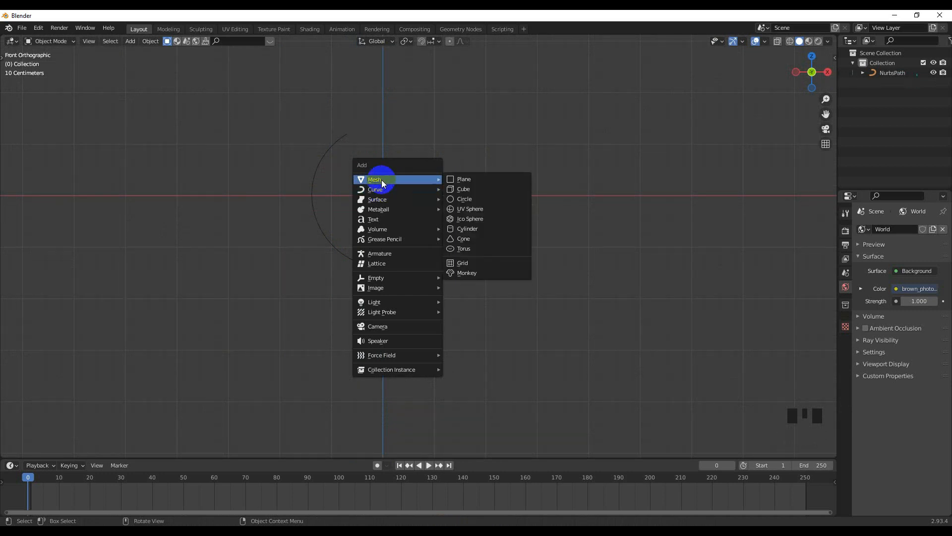
mouse_move(380, 180)
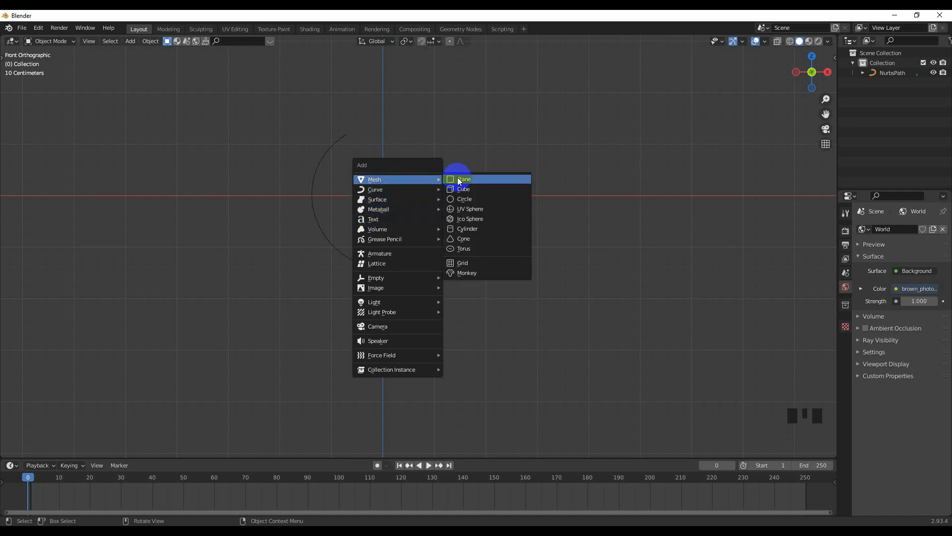
click(464, 196)
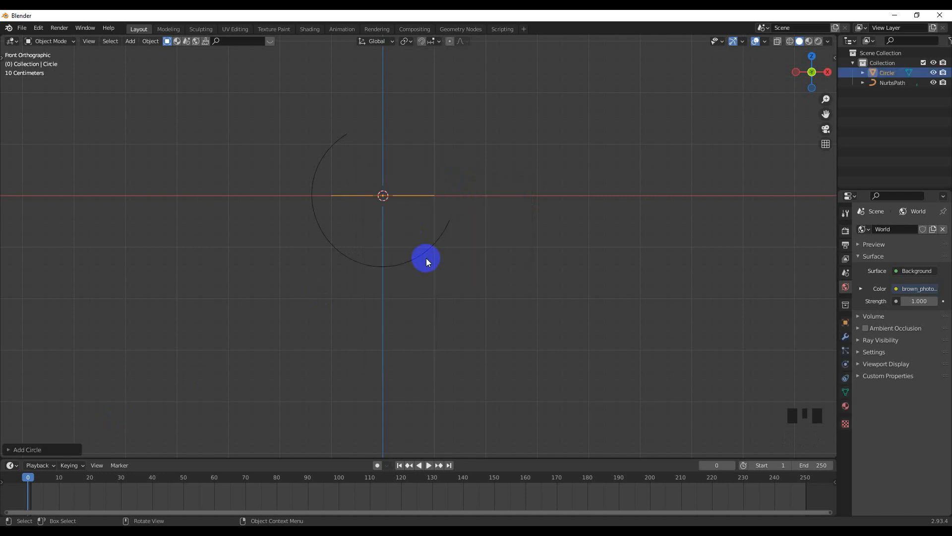
key(KP_7)
click(26, 449)
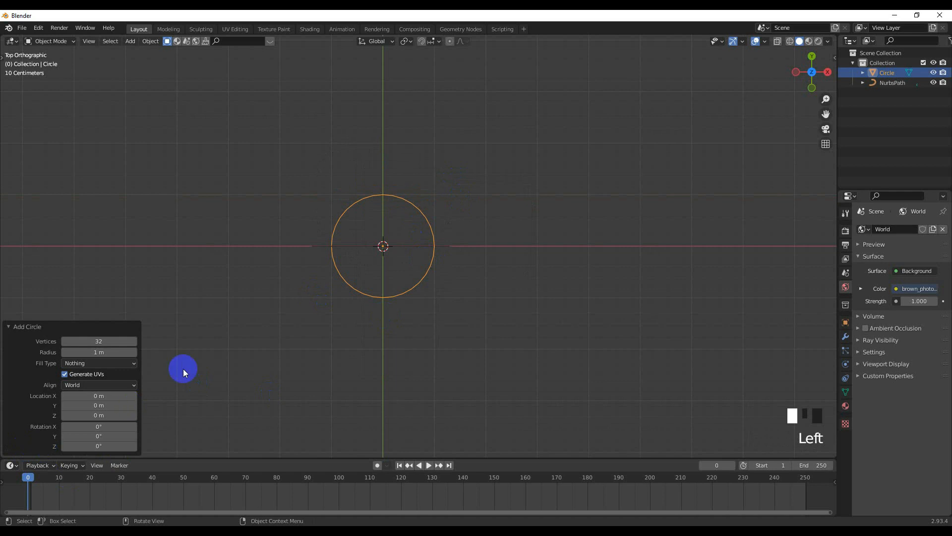
drag(95, 338, 80, 338)
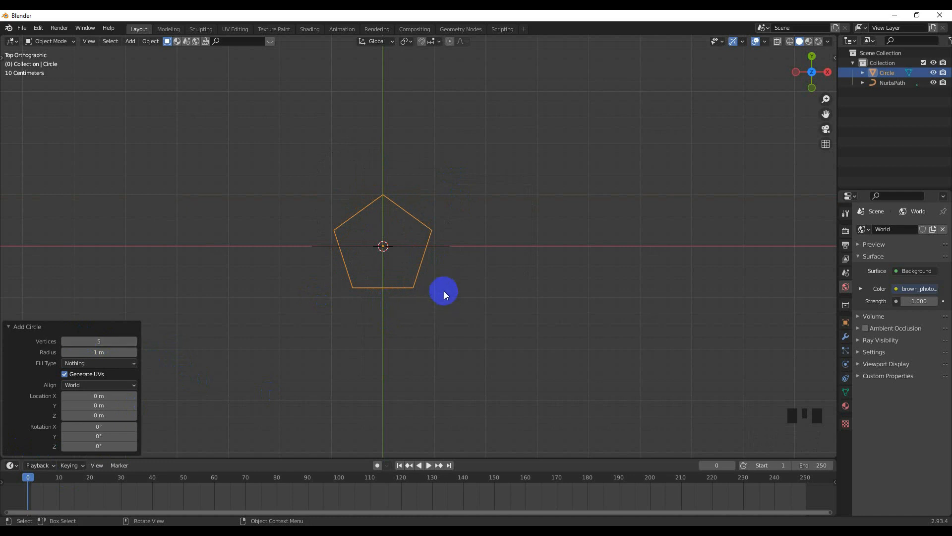
scroll(443, 292, down, 2)
scroll(442, 285, up, 1)
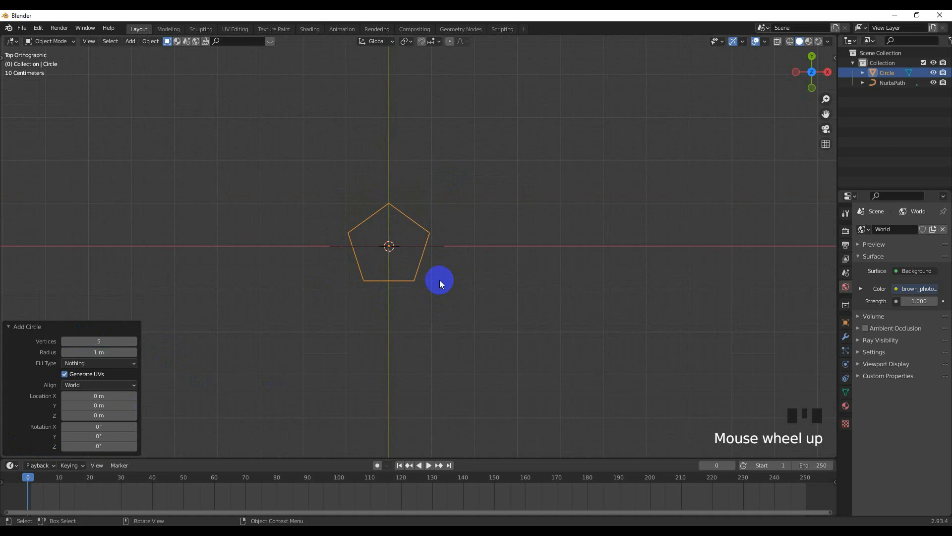
- Rotate the pentagon 90° about the X axis and view it from the front
key(r)
key(x)
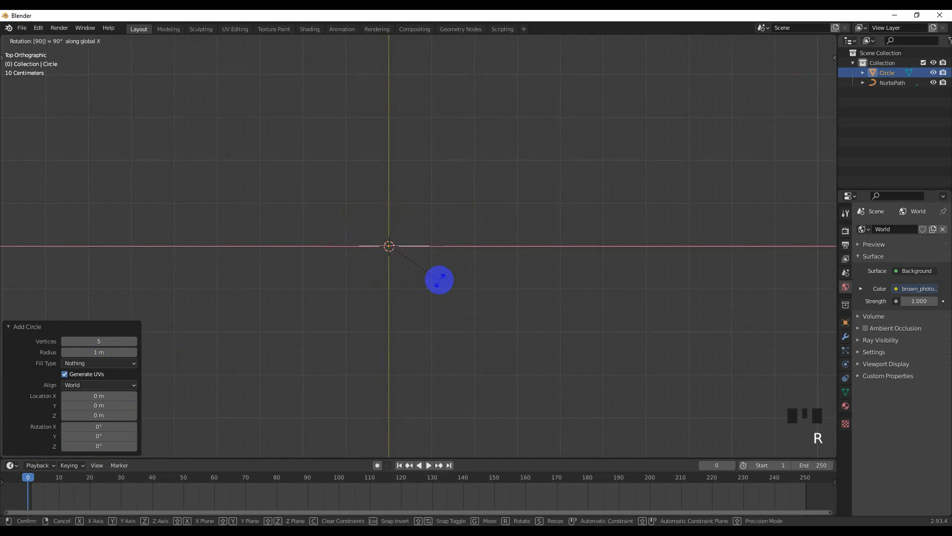
key(Return)
middle_drag(436, 281, 418, 301)
key(KP_1)
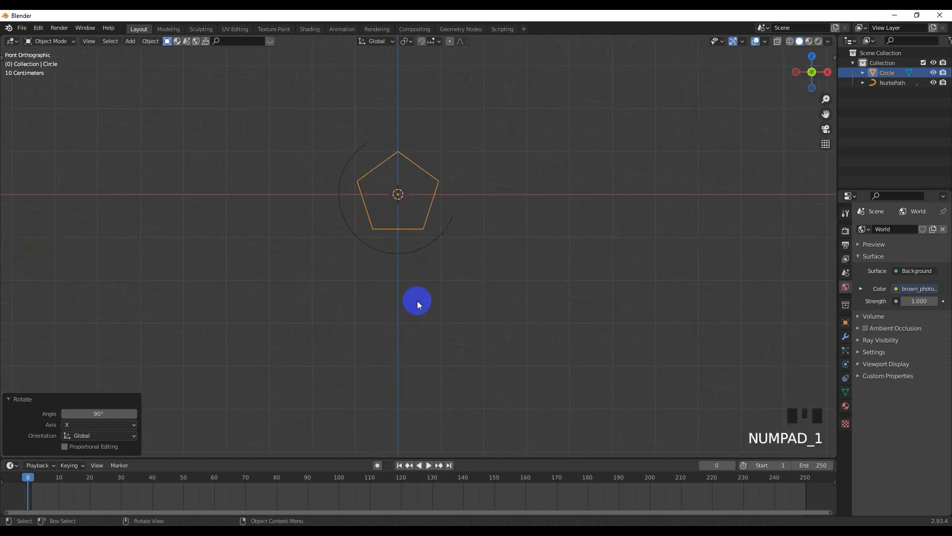
scroll(421, 308, up, 2)
shift+middle_drag(422, 267, 376, 321)
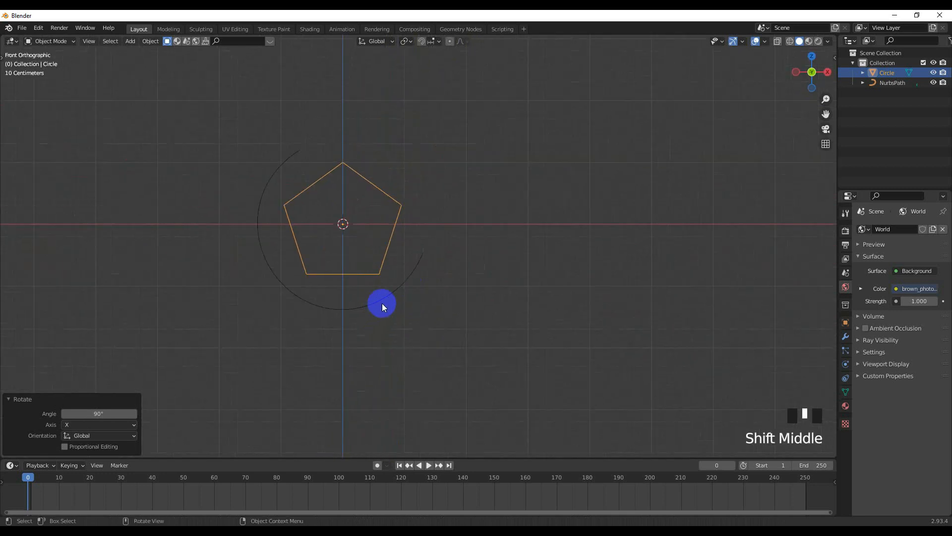
- Rotate the pentagon 90° about the global Z axis
key(r)
key(0)
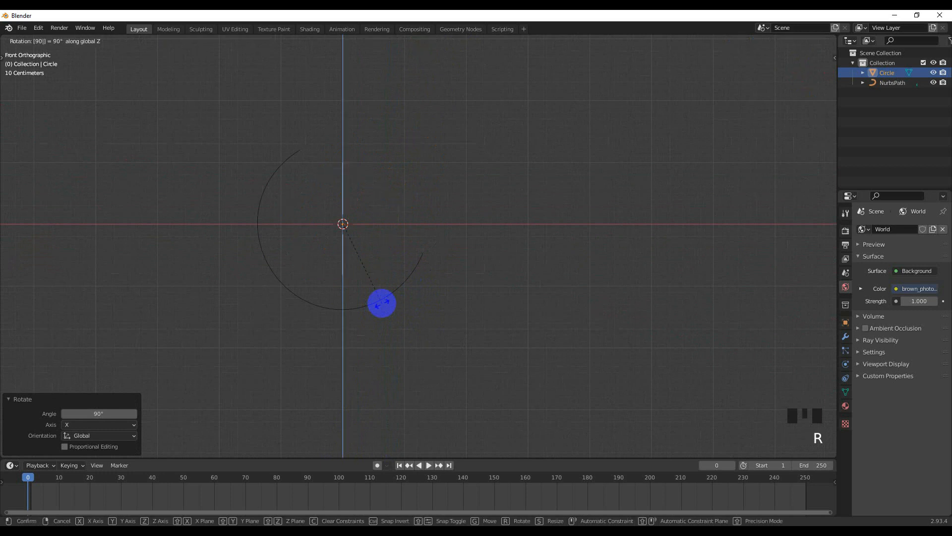
key(Return)
- Extrude the pentagon's edges along the X axis into a long five-sided bar
key(Tab)
scroll(305, 263, down, 1)
scroll(304, 263, down, 2)
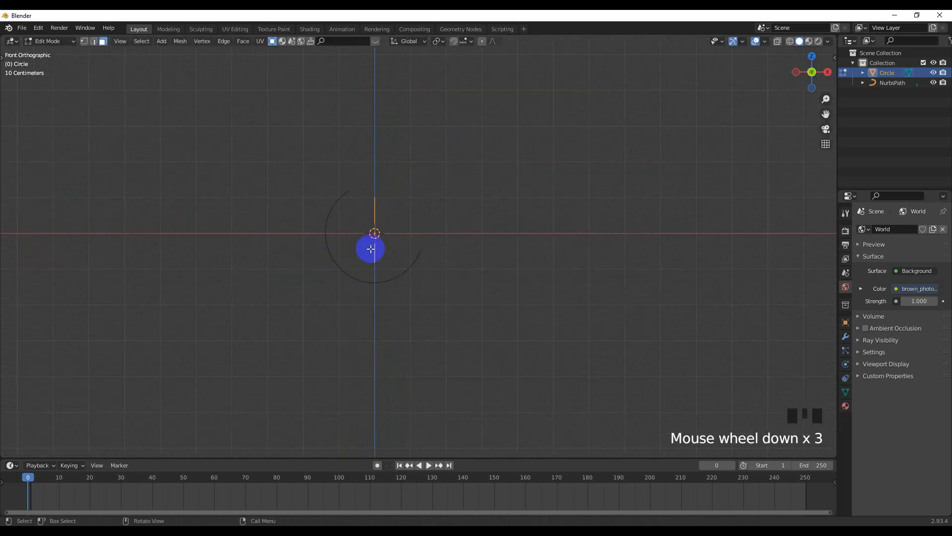
click(94, 42)
scroll(334, 240, down, 2)
shift+middle_drag(334, 240, 330, 242)
key(e)
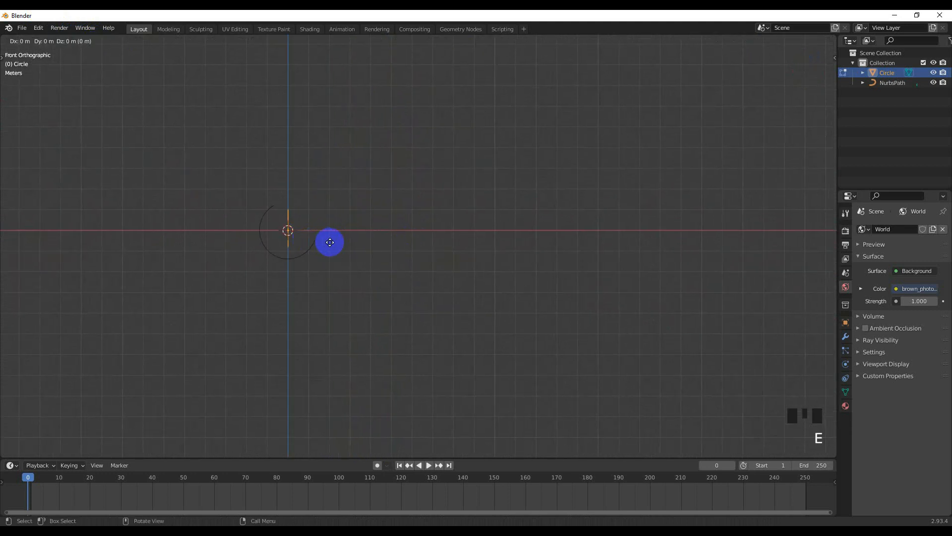
click(656, 244)
key(Tab)
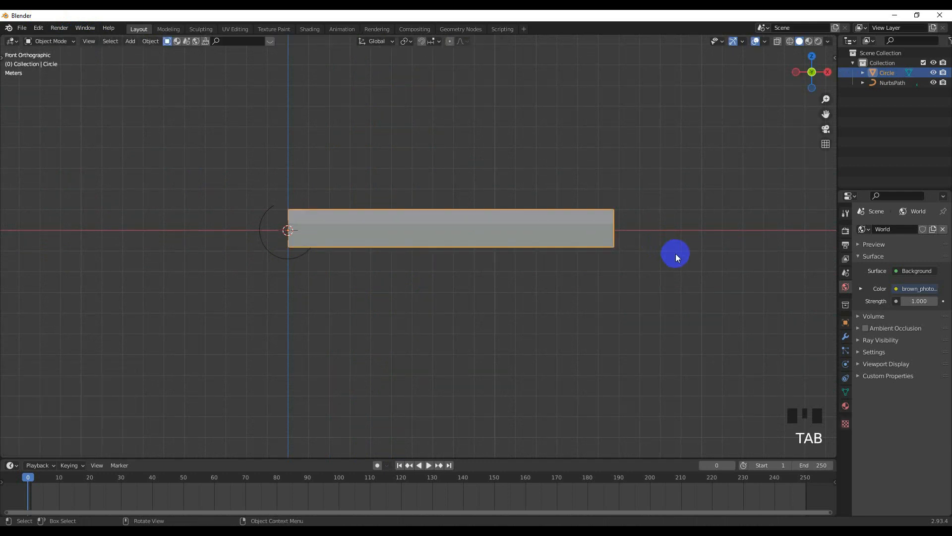
- Scale the whole bar down to about 0.371, then enlarge it slightly in proportion to the path
key(s)
click(431, 251)
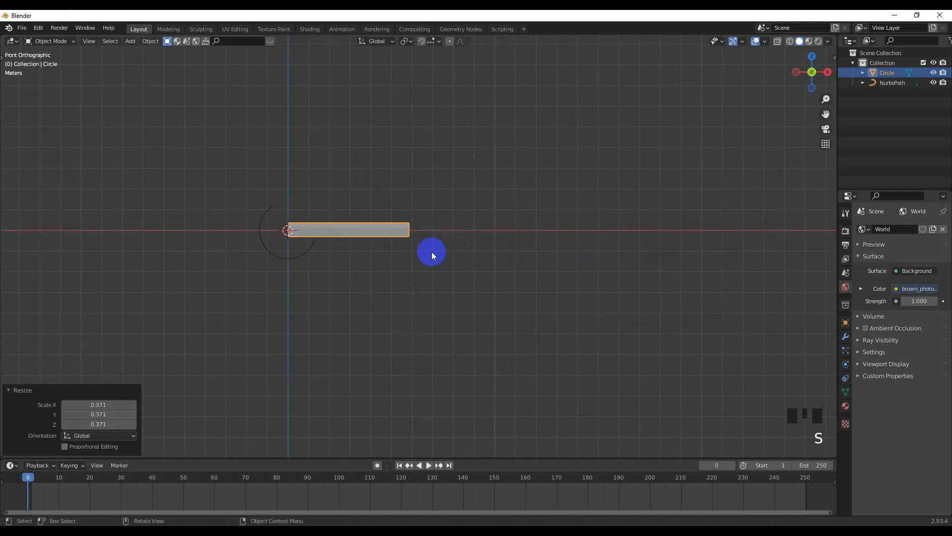
scroll(430, 253, up, 3)
shift+middle_drag(404, 264, 445, 297)
key(s)
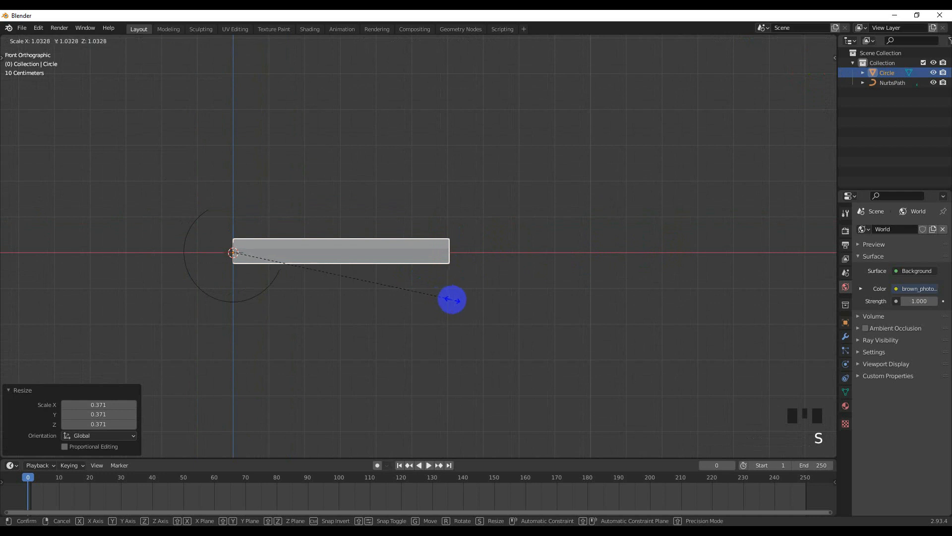
click(471, 293)
- Lengthen the bar by moving its far end about 2.25 m along the X axis
key(Tab)
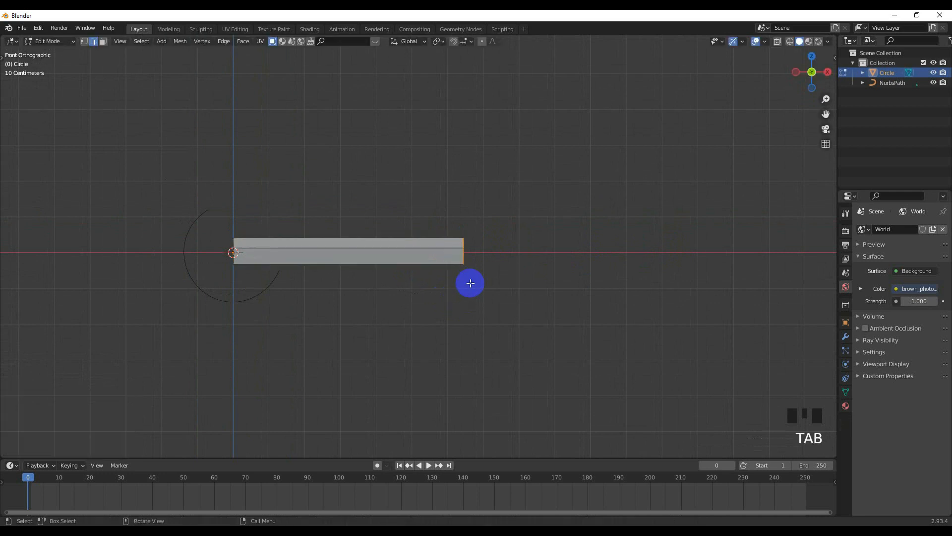
key(g)
click(544, 284)
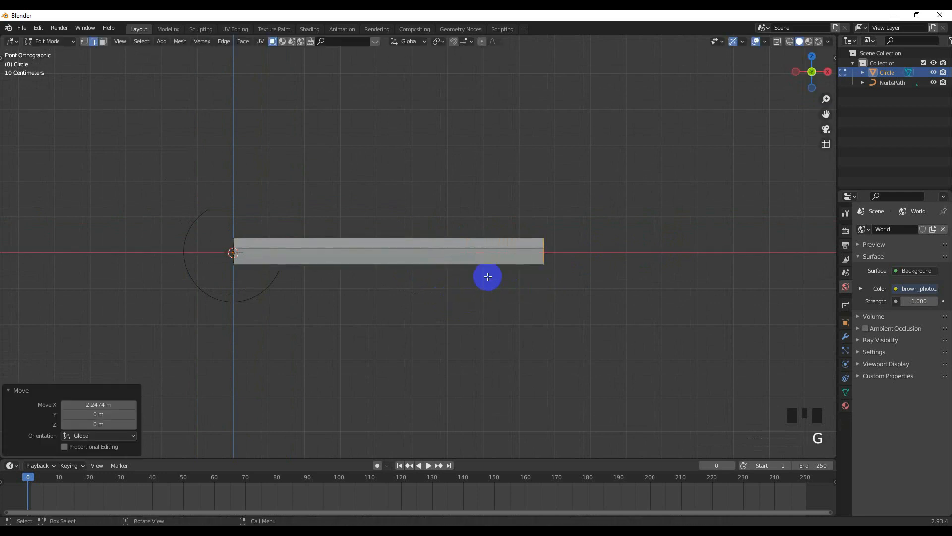
key(Tab)
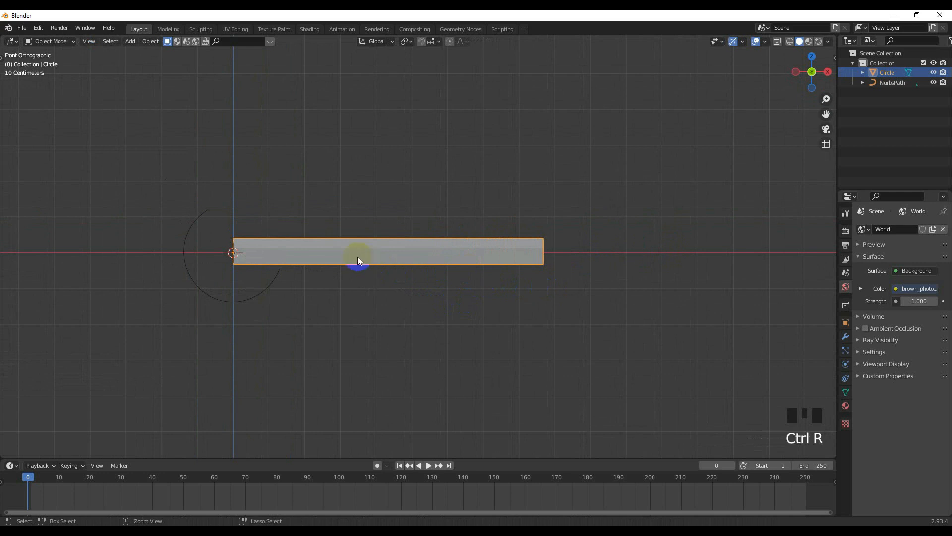
scroll(392, 281, up, 2)
scroll(397, 284, down, 1)
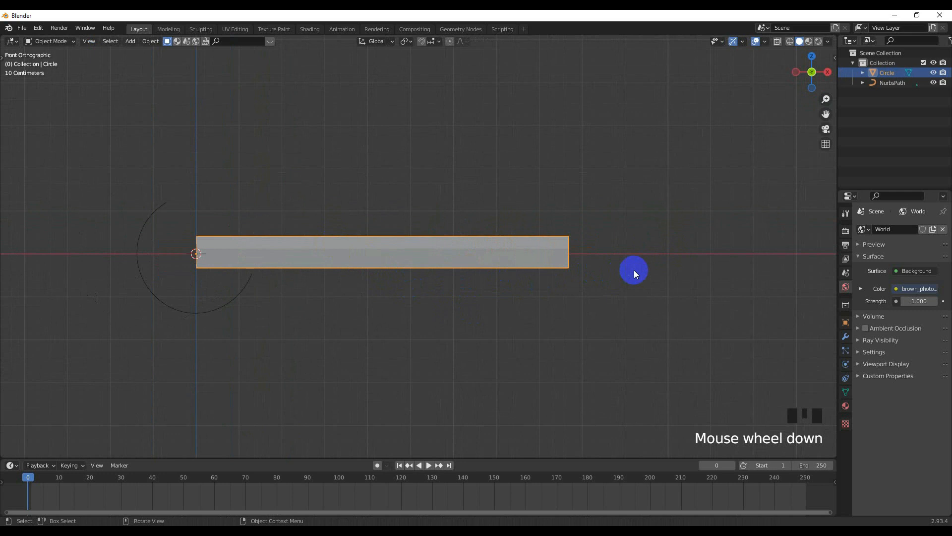
- Shorten the bar by moving its far end about -1.26 m along the X axis
key(Tab)
key(g)
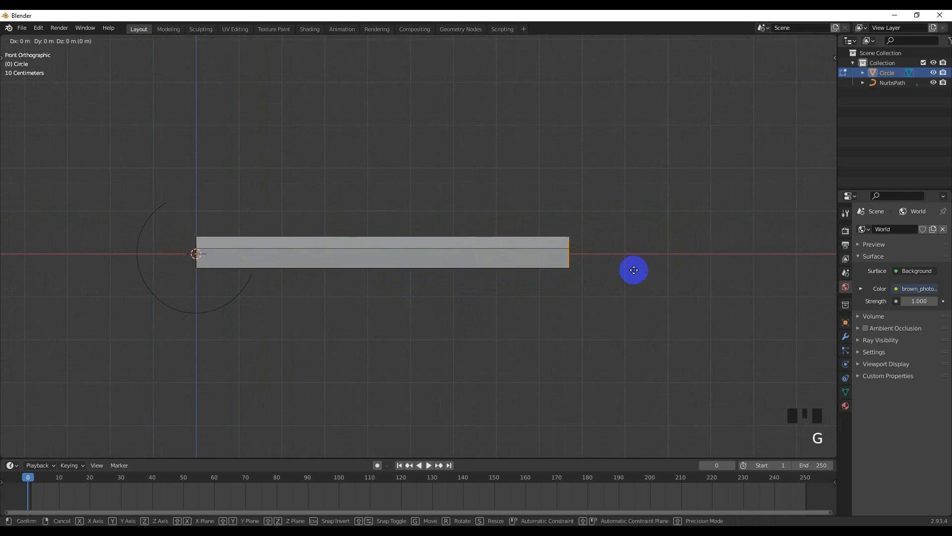
click(579, 277)
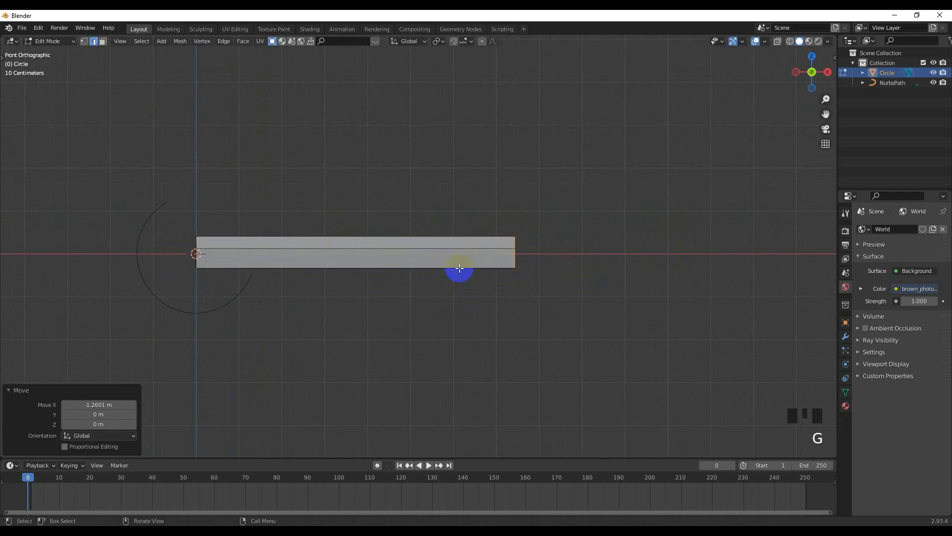
- Add 71 evenly spaced loop cuts across the bar's length
key(ctrl+r)
scroll(356, 256, up, 2)
scroll(356, 256, up, 7)
scroll(356, 257, up, 20)
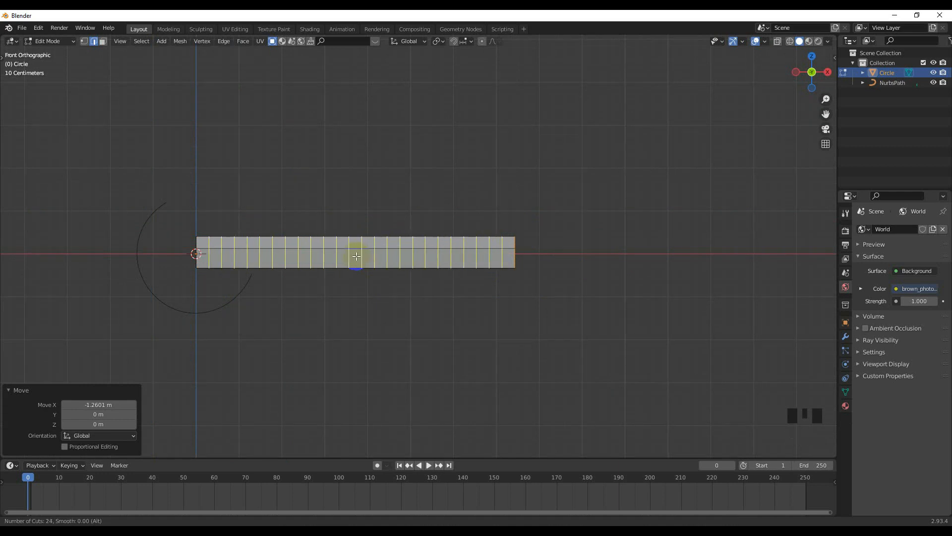
scroll(356, 256, up, 18)
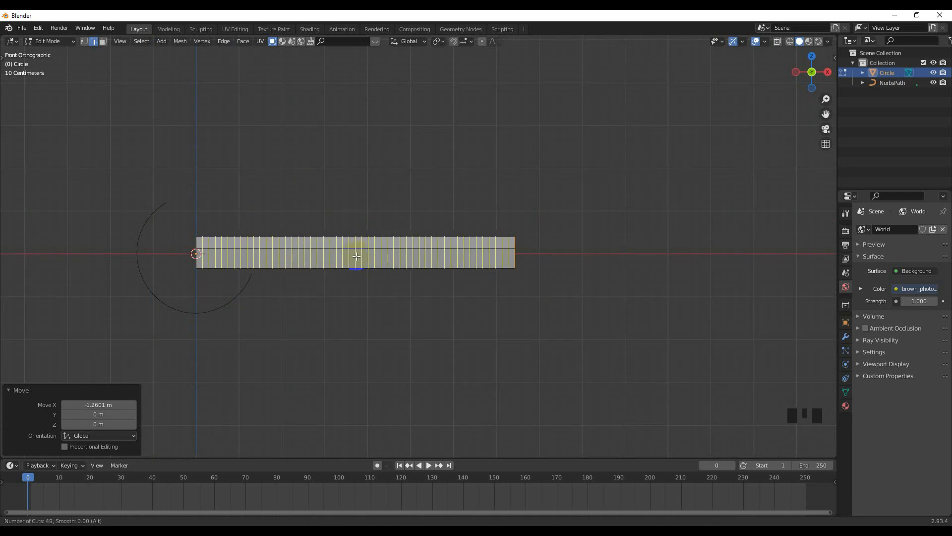
scroll(356, 256, up, 12)
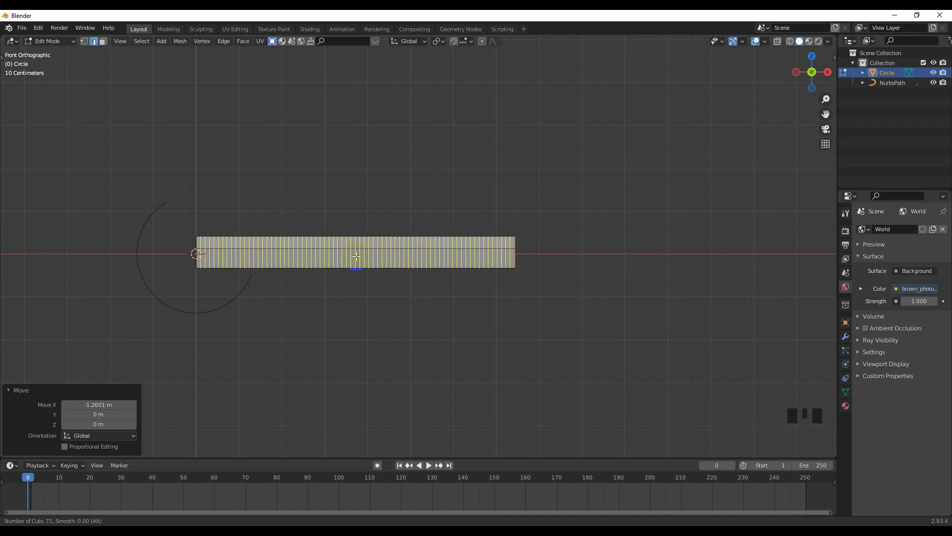
click(356, 257)
- Select the open edge loop at the bar's end near the origin
scroll(356, 256, down, 1)
scroll(350, 258, up, 1)
shift+middle_drag(349, 258, 210, 276)
scroll(314, 291, up, 2)
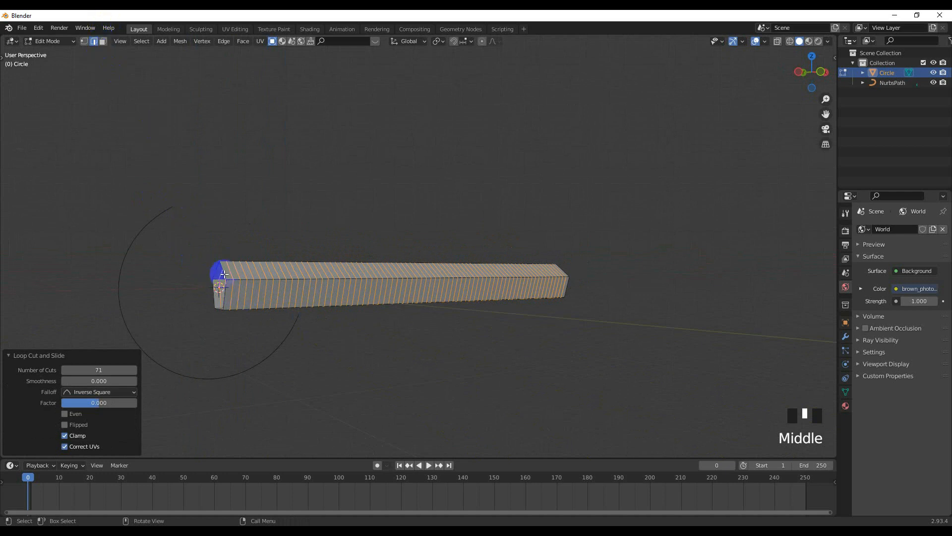
click(224, 274)
alt+shift+click(224, 273)
alt+shift+click(224, 274)
alt+shift+click(224, 273)
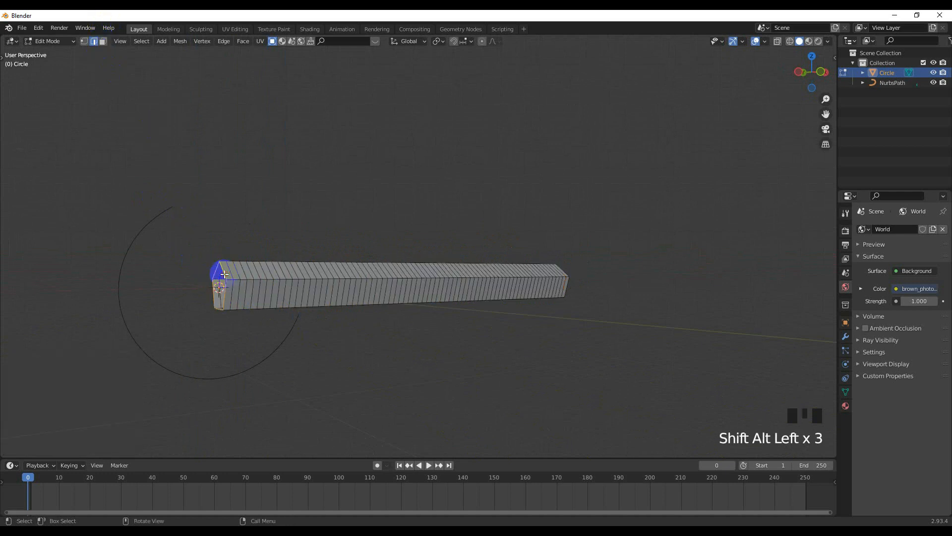
- Select the open edge loop at the bar's far end and leave mesh editing
middle_drag(520, 292, 422, 292)
alt+shift+click(578, 275)
alt+shift+click(578, 276)
alt+shift+click(578, 276)
middle_drag(577, 275, 542, 293)
key(Tab)
shift+middle_drag(422, 298, 500, 288)
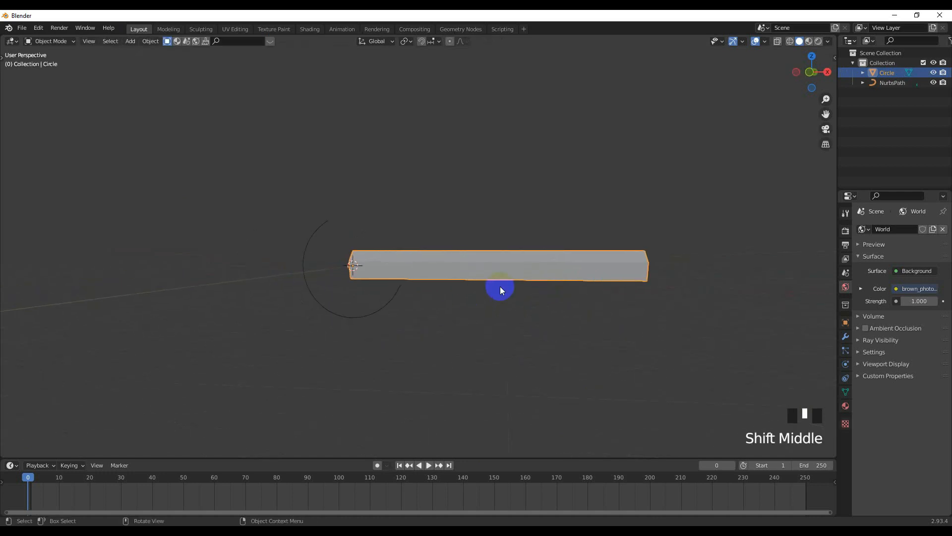
- Add a Curve modifier to the bar and set NurbsPath as its curve object
key(KP_1)
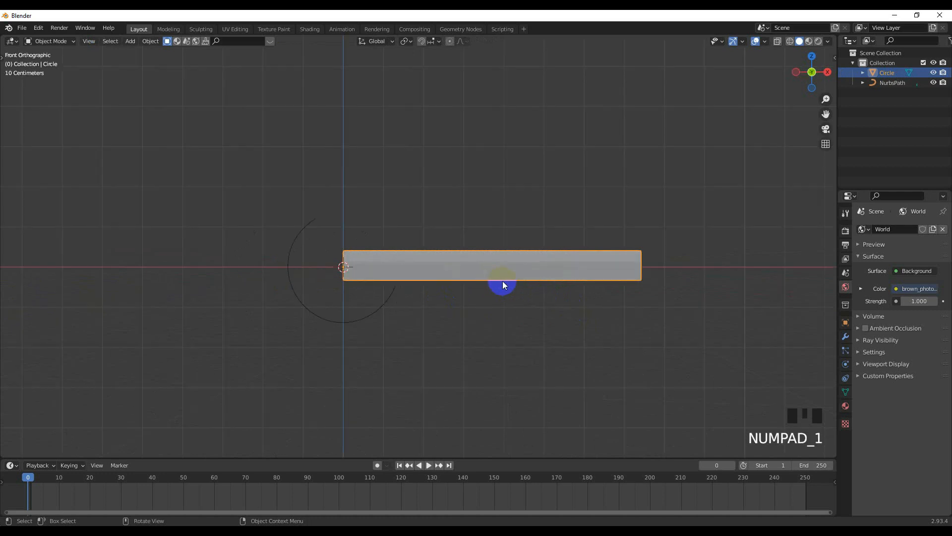
click(849, 337)
click(912, 231)
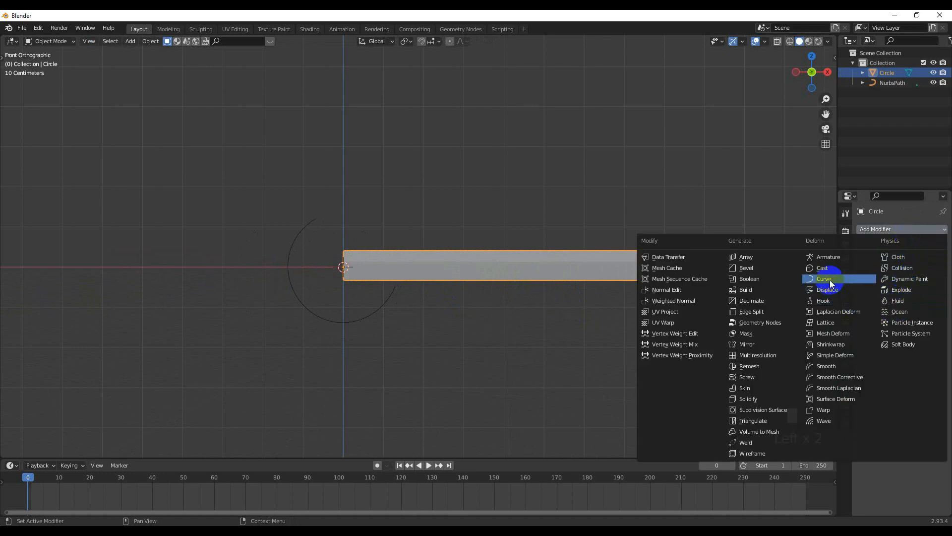
click(829, 279)
click(930, 261)
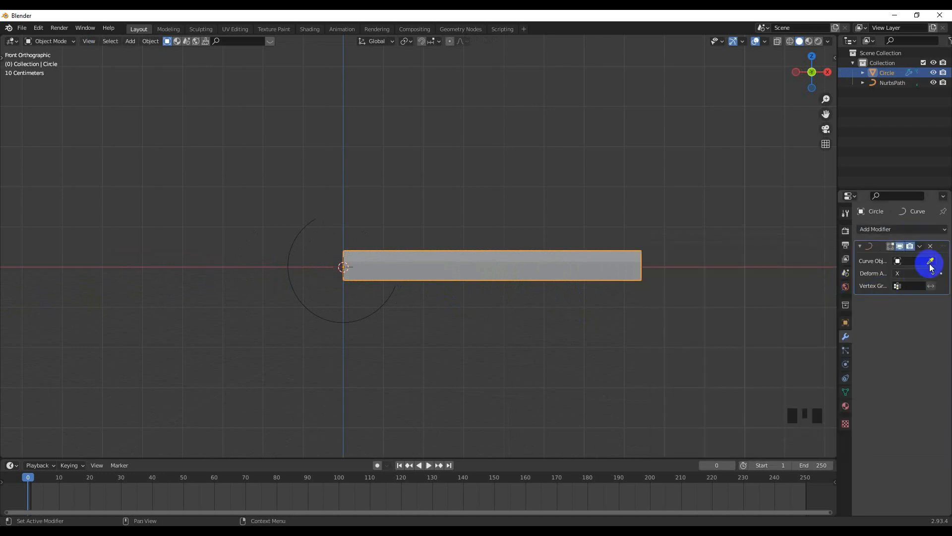
click(370, 313)
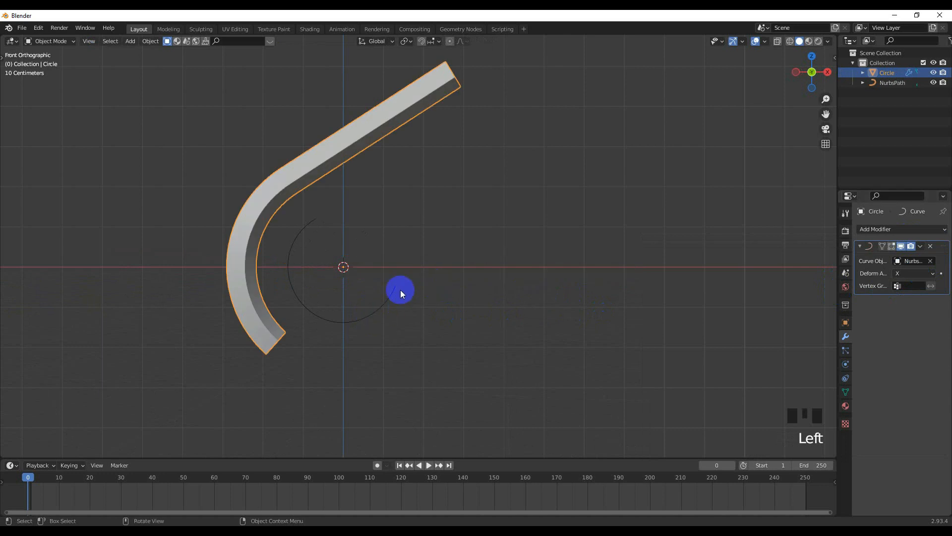
- Move the curved bar about -3.5 m along the X axis so it follows the arc path
key(g)
key(x)
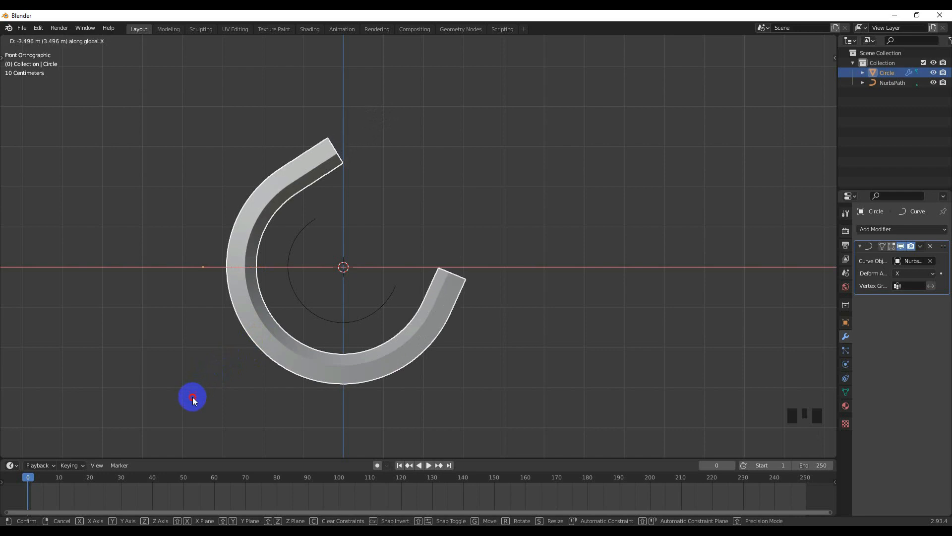
click(192, 401)
- Scale the arc path curve up uniformly by about 1.2
click(328, 323)
key(s)
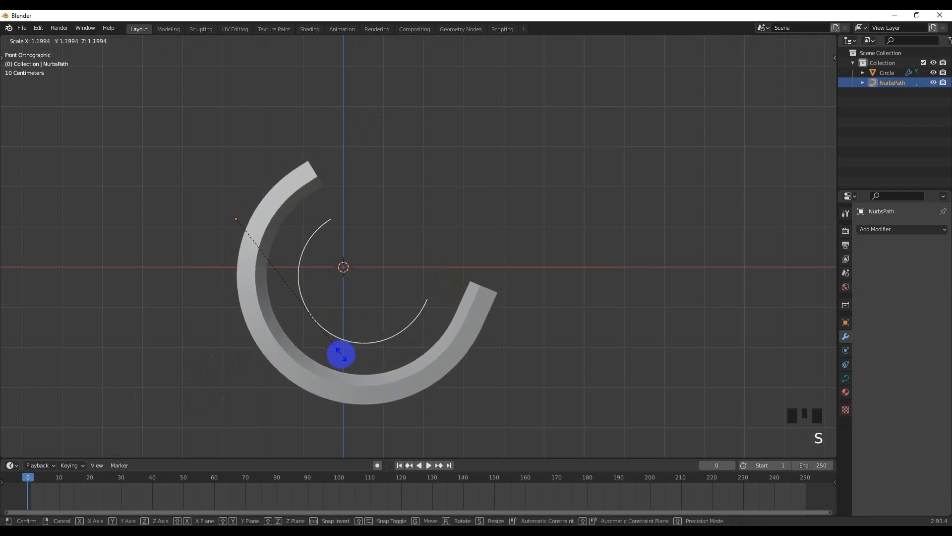
click(342, 359)
- Thicken the bent bar by scaling it uniformly to 1.588
click(446, 355)
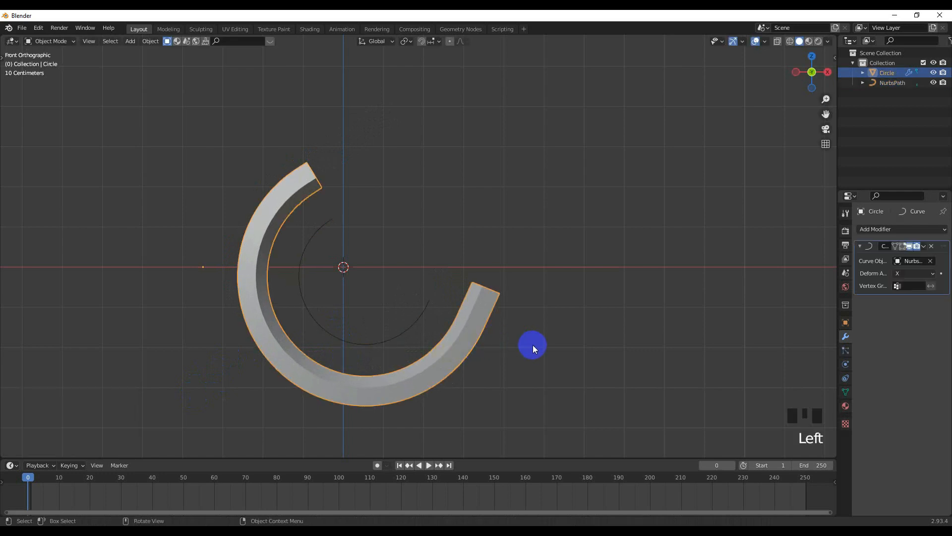
key(s)
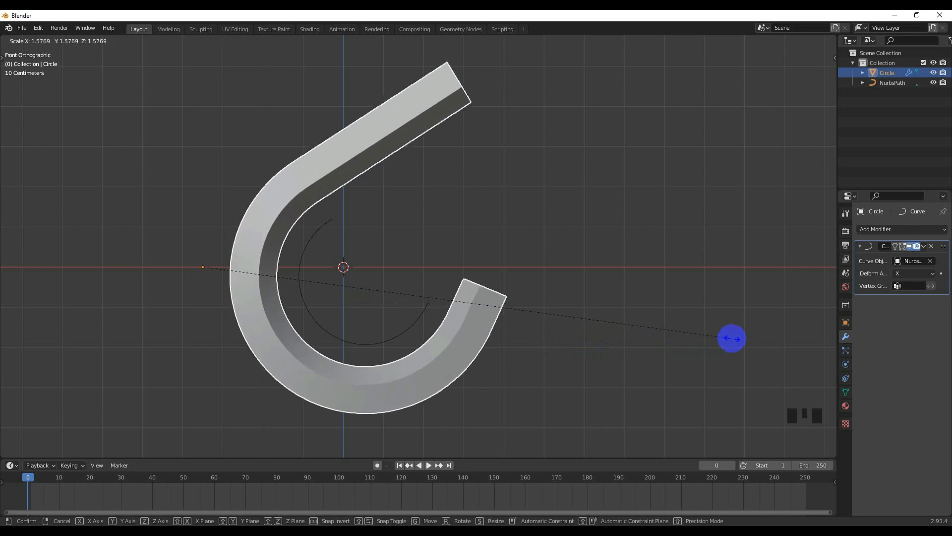
click(716, 340)
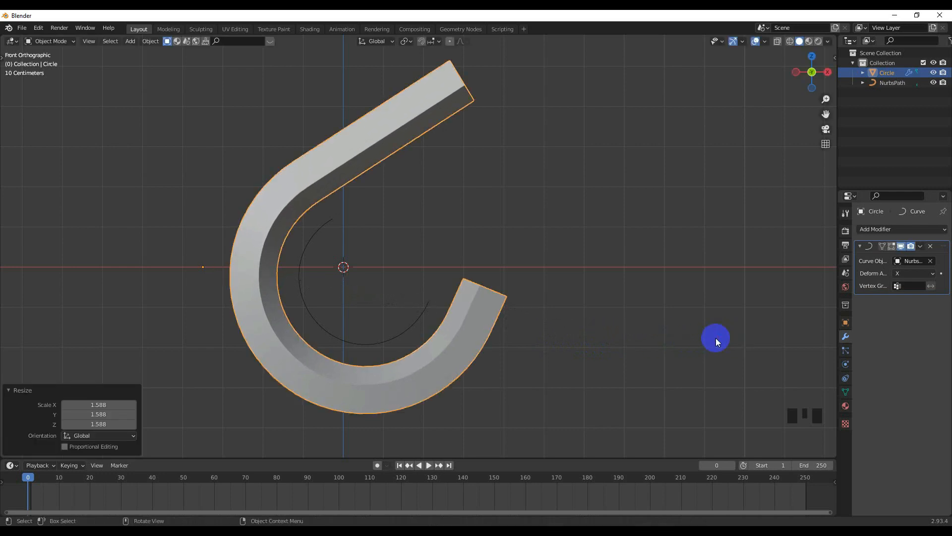
- Move the bent bar about 0.75 m along the X axis to align its lower end with the path
click(470, 365)
key(g)
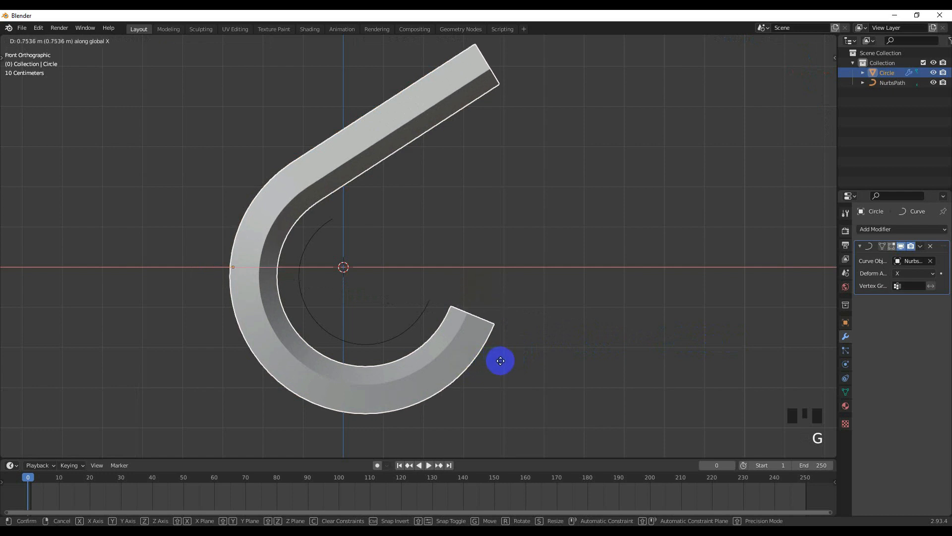
click(500, 361)
click(328, 159)
scroll(332, 165, down, 2)
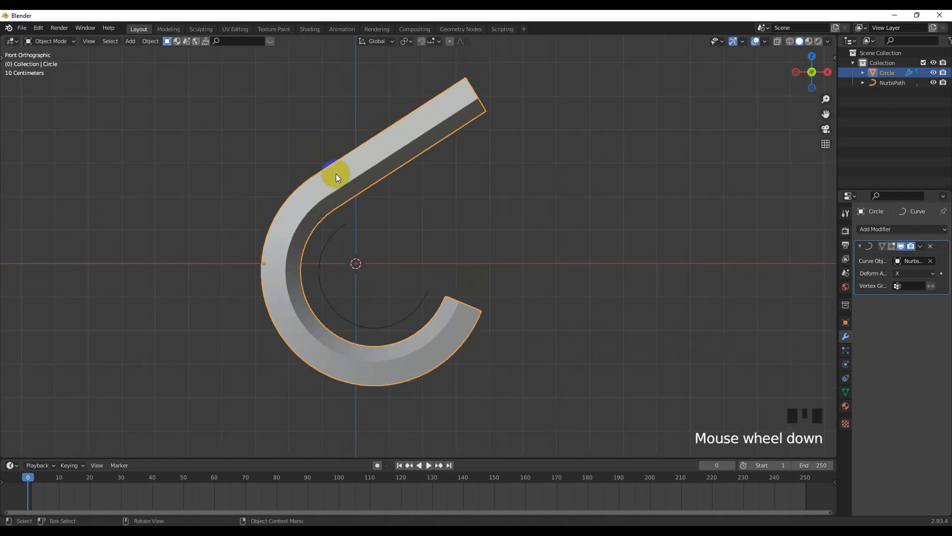
- With face selection and X-ray on, delete roughly the last quarter of the bar at its far end and leave mesh editing
key(Tab)
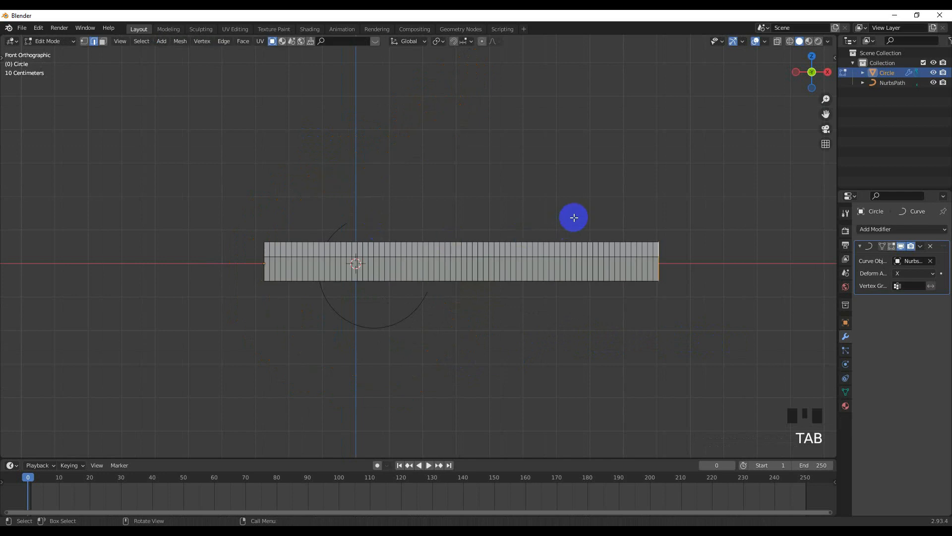
click(102, 41)
drag(568, 206, 676, 305)
click(778, 41)
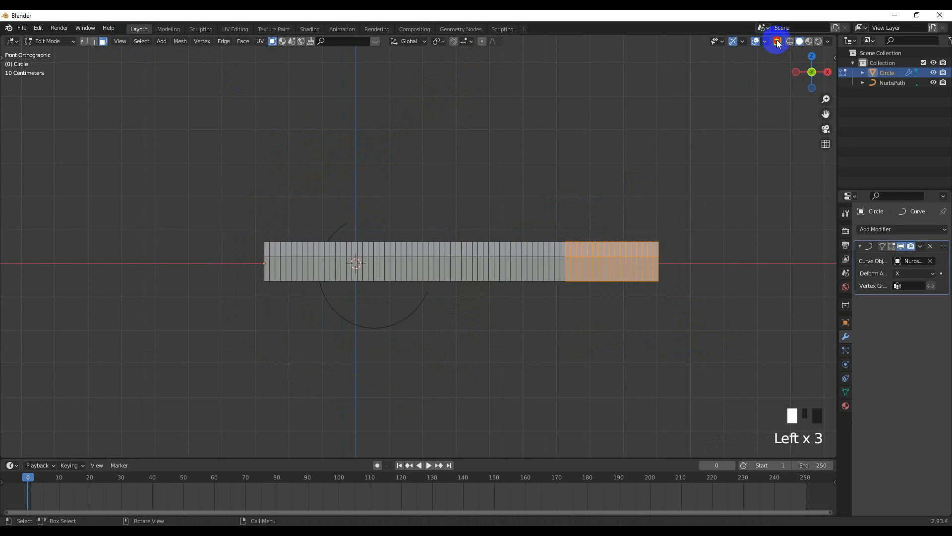
drag(558, 224, 691, 317)
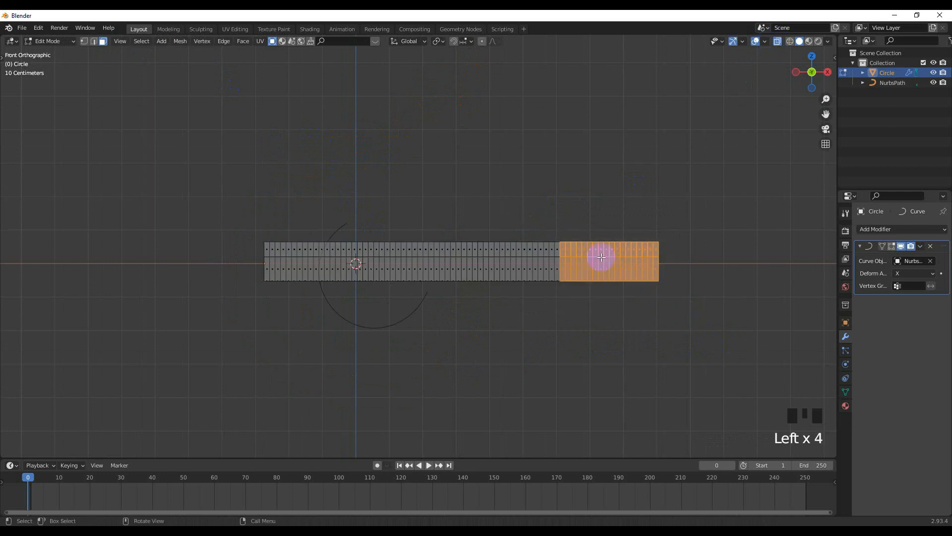
shift+drag(551, 231, 607, 271)
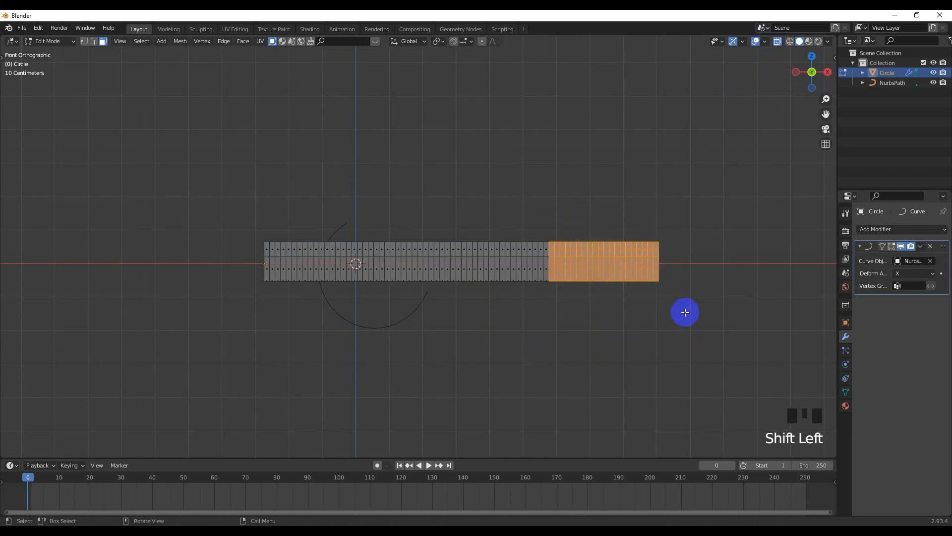
key(Delete)
click(637, 333)
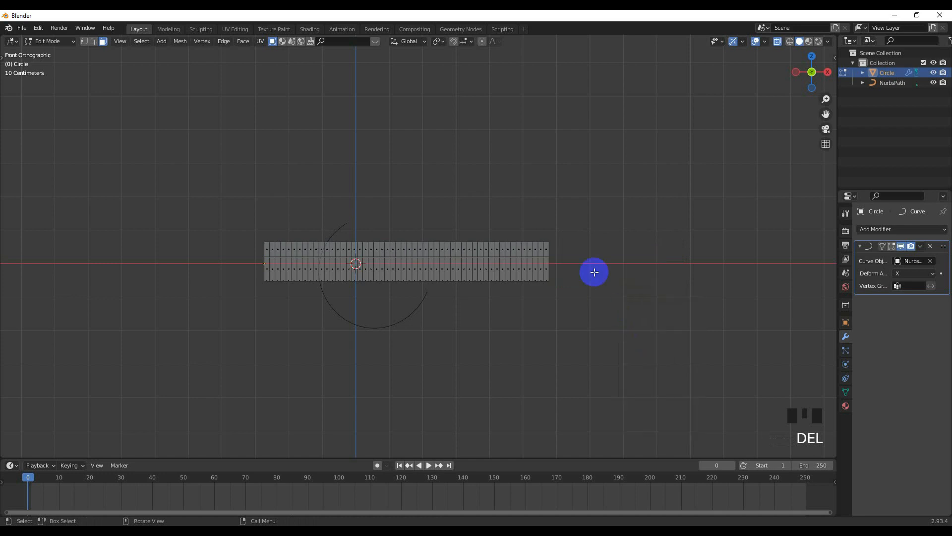
key(Tab)
- Delete about eight more ring segments from the bar's far end and check the bent result in Object Mode
key(Tab)
shift+drag(506, 222, 583, 287)
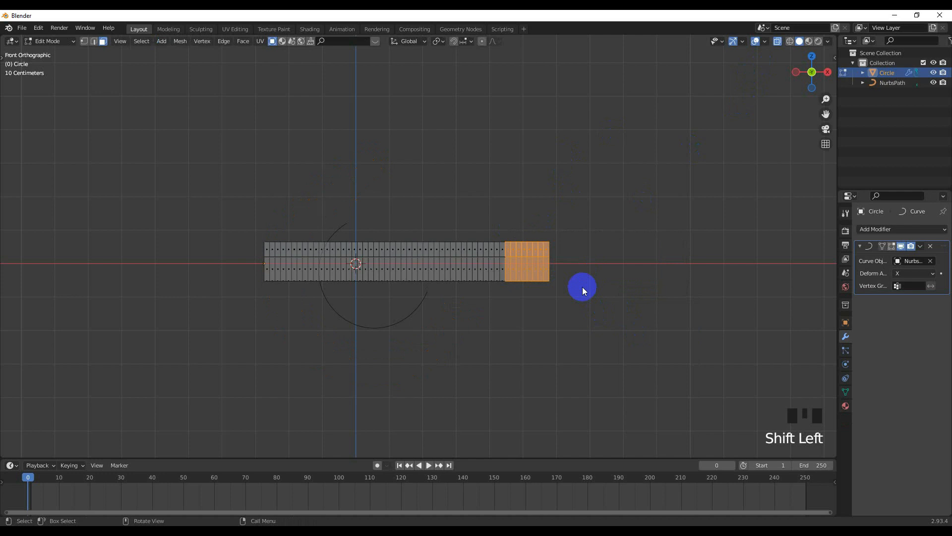
key(Delete)
click(582, 287)
key(Tab)
scroll(482, 268, up, 2)
scroll(482, 267, down, 2)
- Trim about four more ring segments off the bar's far end, leave mesh editing and turn off X-ray
key(Tab)
shift+drag(492, 240, 544, 279)
key(Delete)
click(544, 280)
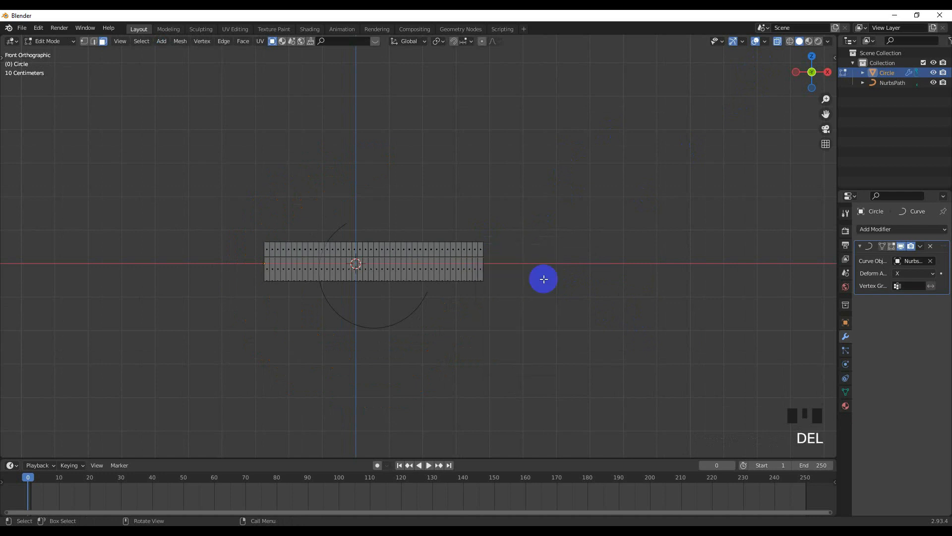
key(Tab)
click(766, 43)
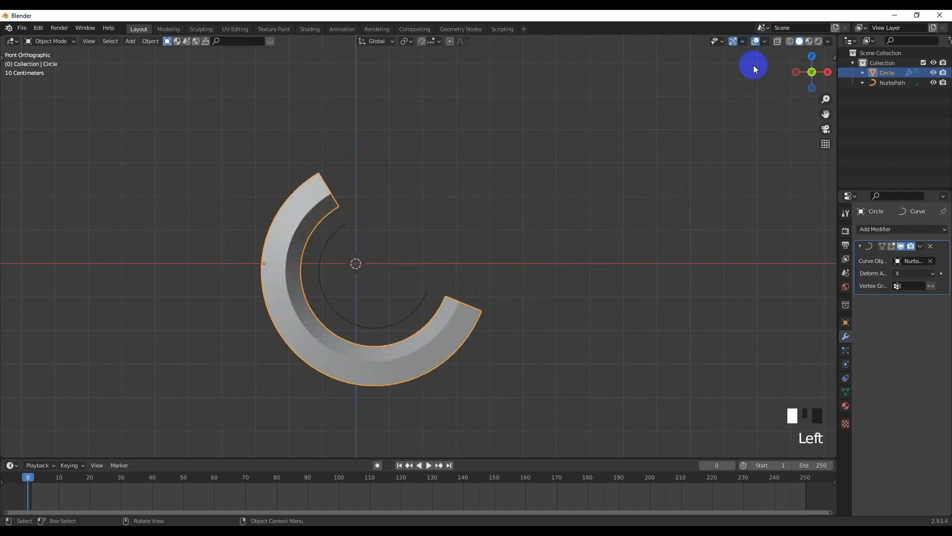
- Edit the path curve and shrink the radius at its upper end control point to about 0.16, tapering the bar's upper end
scroll(403, 252, up, 1)
mouse_move(403, 252)
middle_down()
mouse_move(318, 278)
mouse_move(404, 254)
middle_up()
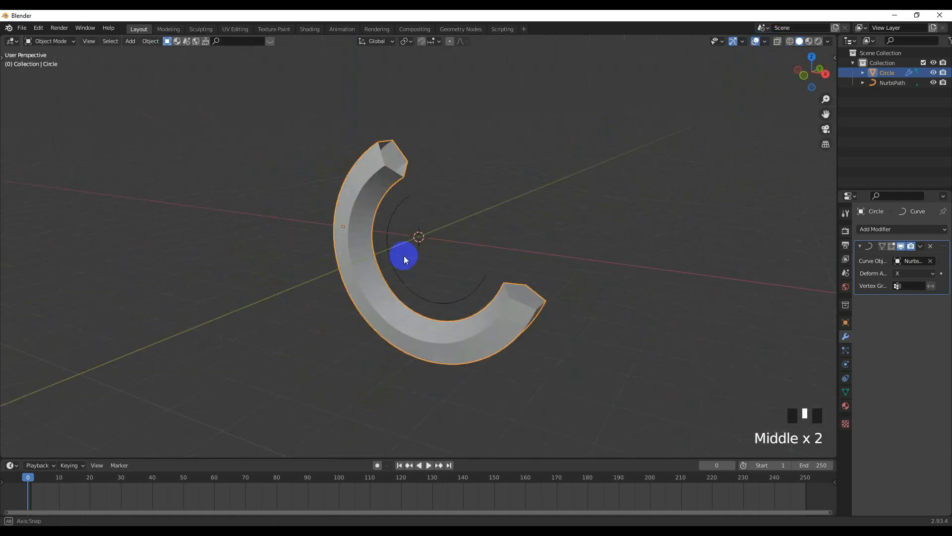
click(402, 208)
middle_drag(403, 208, 417, 206)
key(Tab)
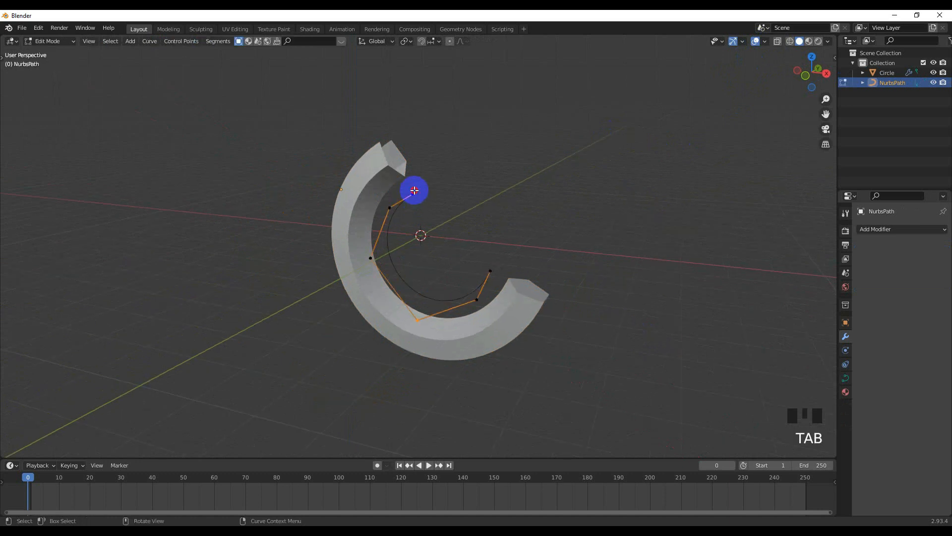
click(414, 190)
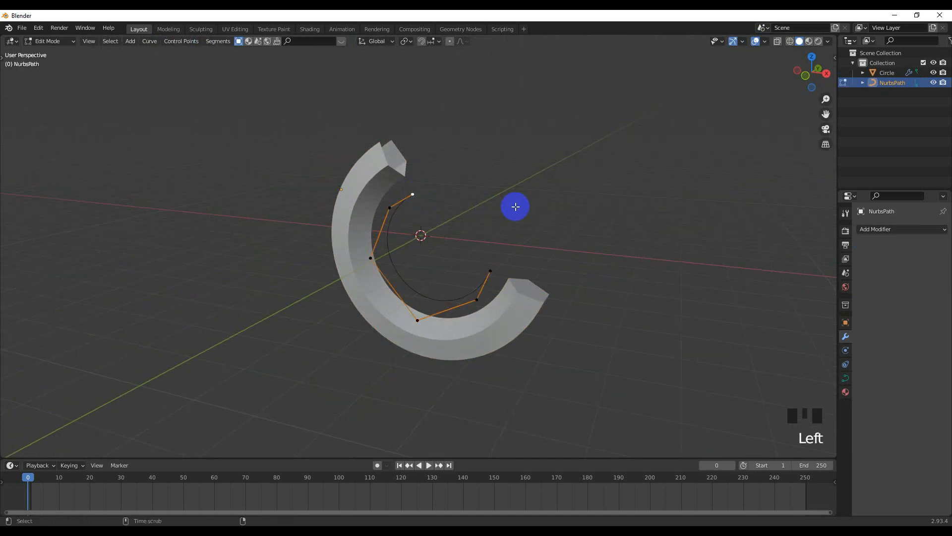
key(alt+s)
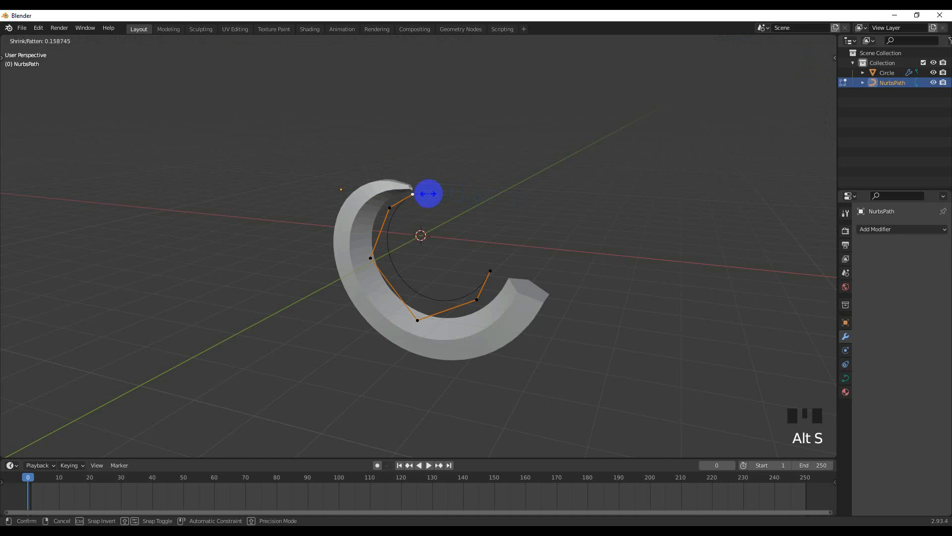
click(423, 193)
- Shrink the radius at the path's lower end control point by a factor of 0.057 to taper that end to a tip
middle_drag(455, 261, 531, 248)
key(s)
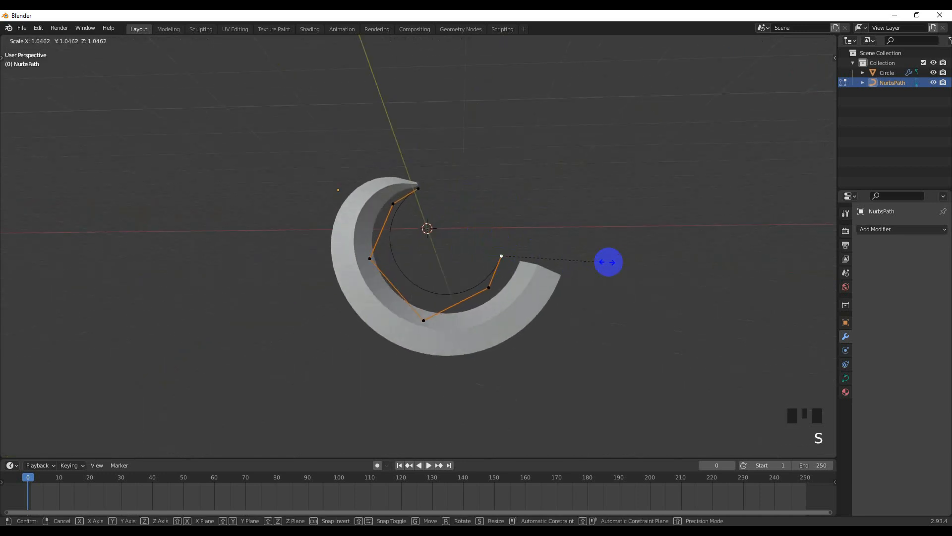
right_click(547, 261)
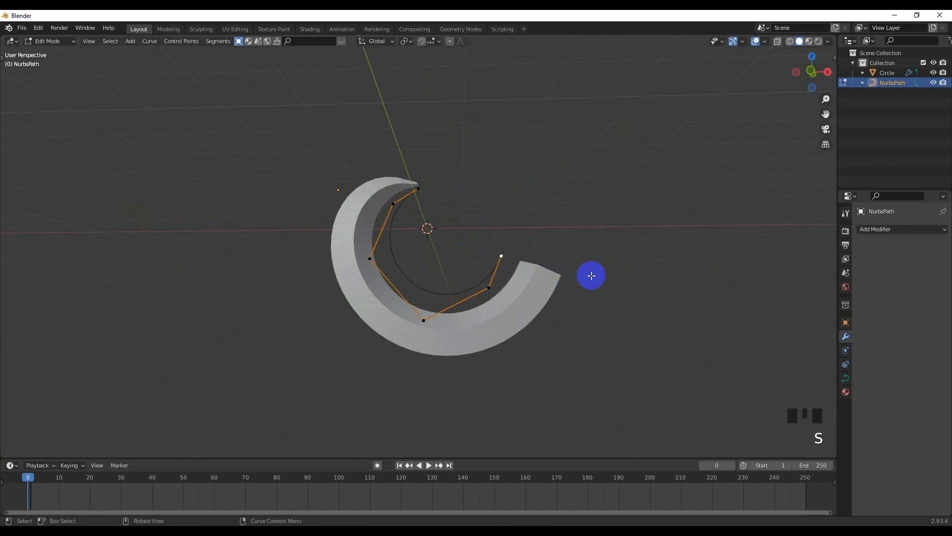
key(alt+s)
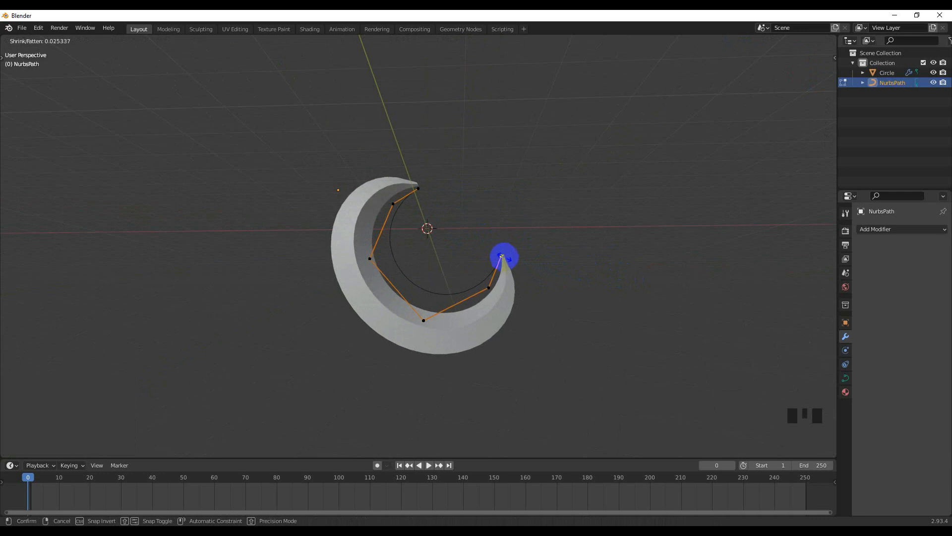
click(502, 256)
scroll(505, 262, up, 2)
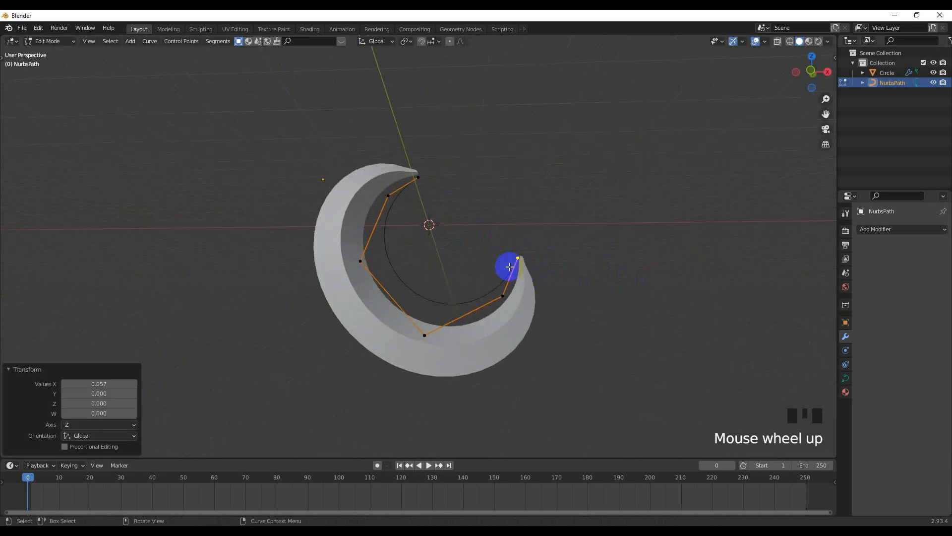
- Examine the crescent's taper and the path's intermediate control points from several angles and distances
click(435, 358)
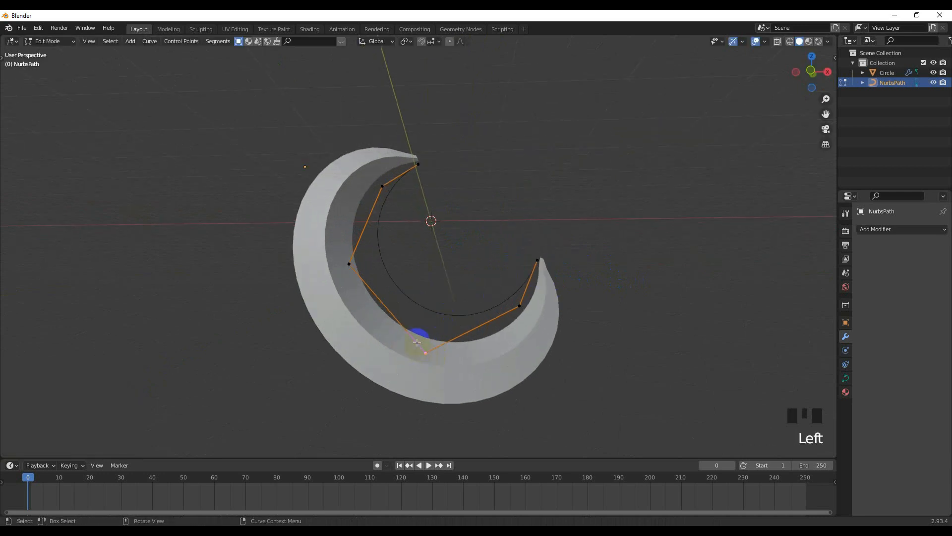
scroll(417, 342, down, 1)
click(387, 192)
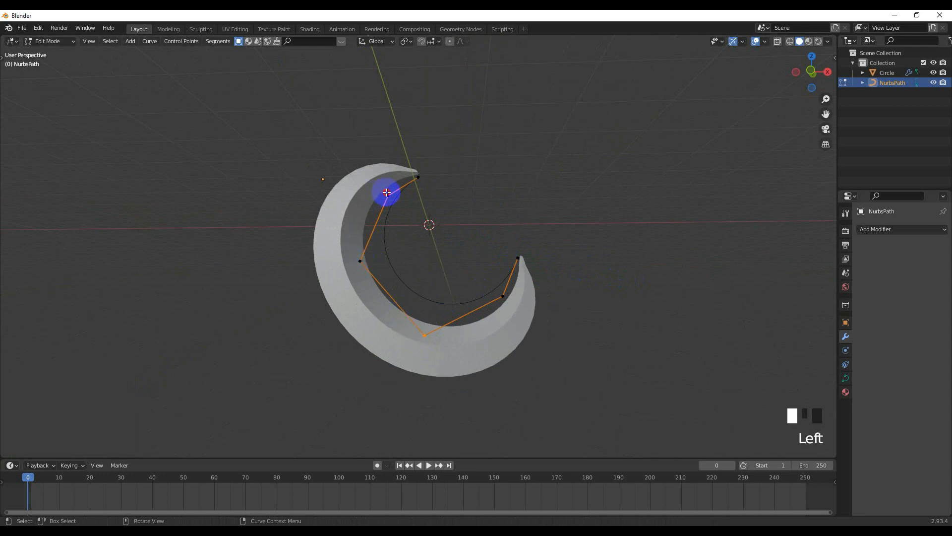
scroll(495, 268, down, 2)
scroll(494, 272, up, 2)
mouse_move(491, 273)
middle_down()
mouse_move(238, 287)
mouse_move(334, 259)
mouse_move(542, 261)
mouse_move(479, 277)
mouse_move(477, 287)
mouse_move(494, 258)
middle_up()
scroll(477, 287, up, 1)
scroll(493, 257, down, 3)
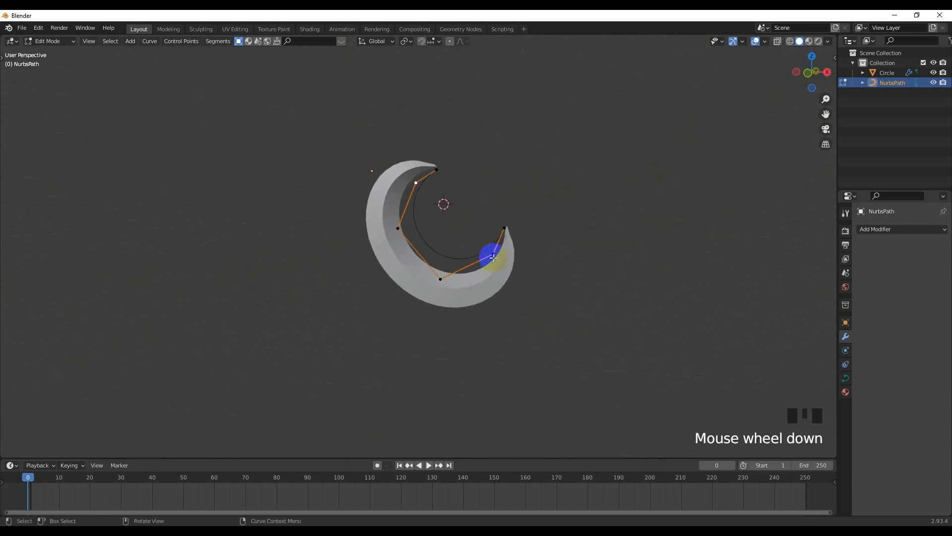
scroll(494, 258, up, 3)
middle_drag(493, 258, 714, 277)
scroll(687, 331, up, 3)
scroll(748, 289, down, 3)
- Leave curve editing and, in front view, move the crescent mesh 1.2449 m in X and 1.1065 m in Z
key(Tab)
scroll(617, 284, down, 1)
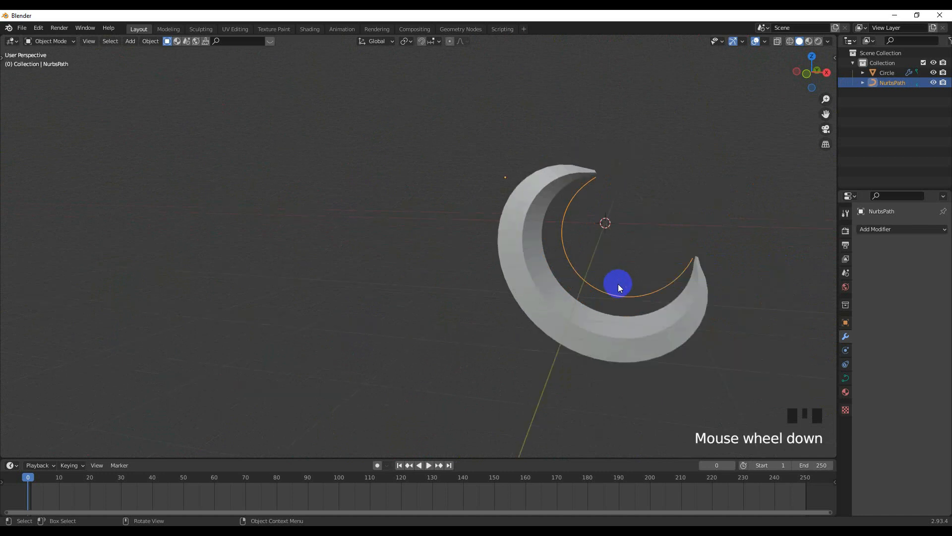
key(KP_1)
click(621, 291)
key(g)
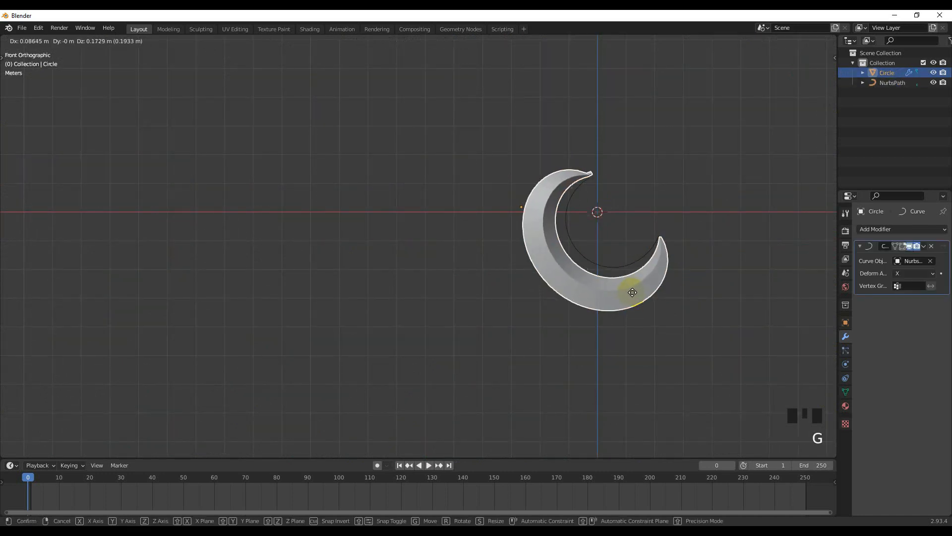
click(664, 266)
- Move the crescent mesh -1.2207 m along X so the bar slides back along the path
scroll(665, 265, up, 2)
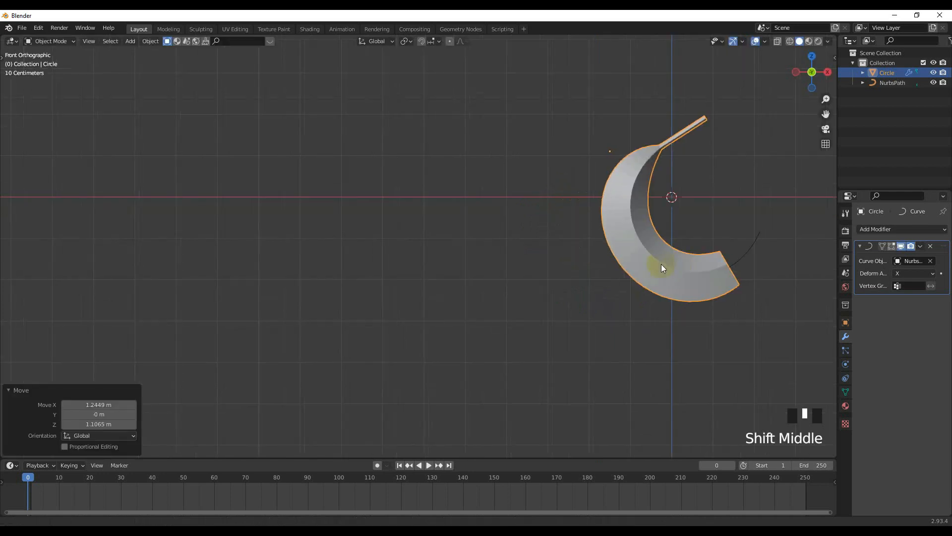
shift+middle_drag(662, 263, 437, 252)
scroll(438, 251, up, 1)
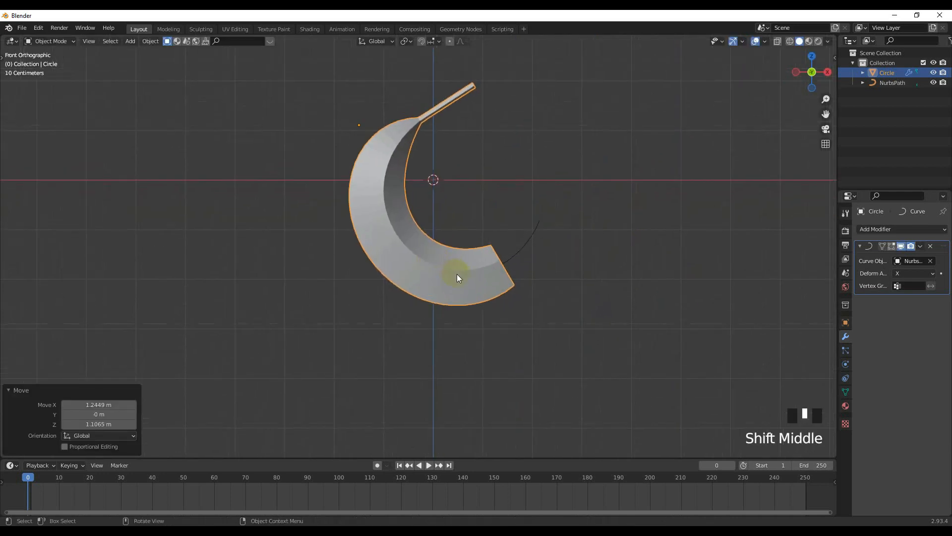
key(g)
key(x)
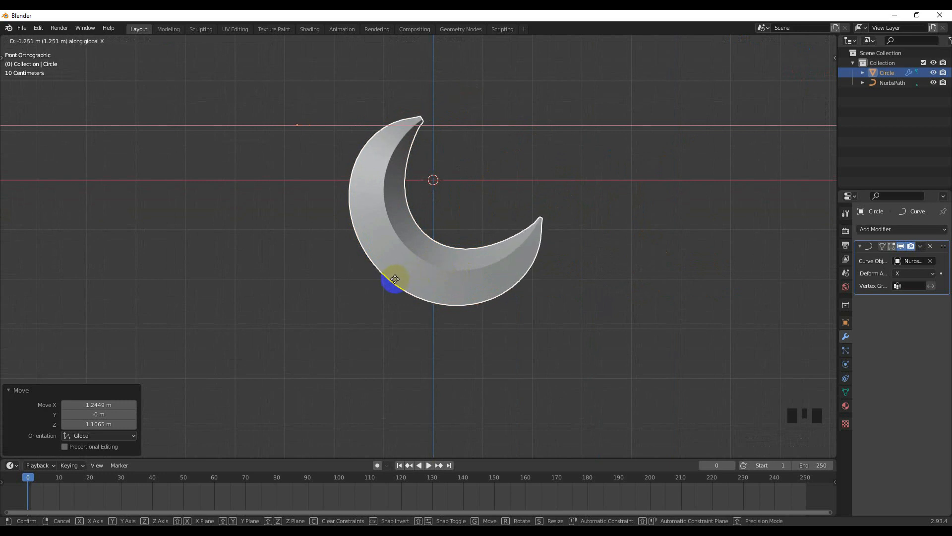
click(397, 278)
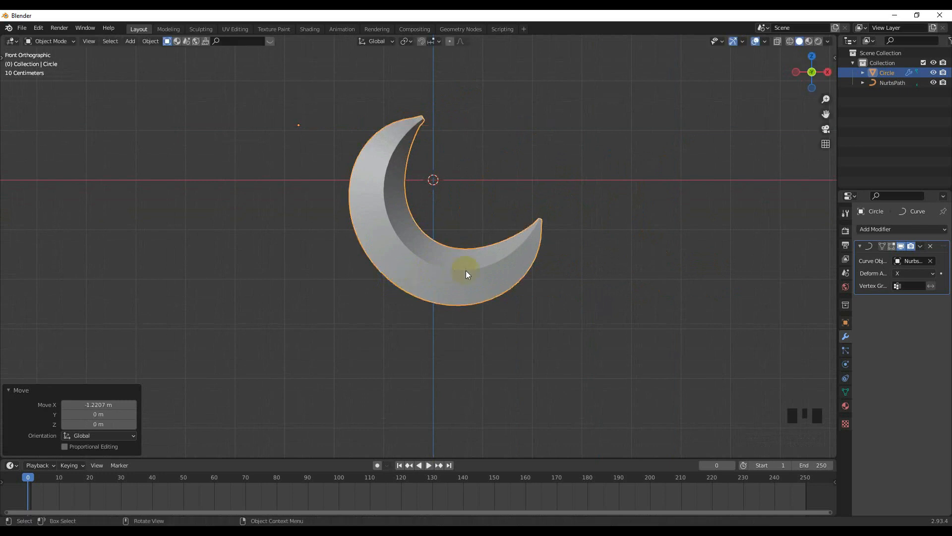
- Move the crescent mesh 0.31337 m in X and 0.17996 m in Z, followed by a -0.32866 m move along X
scroll(466, 271, up, 2)
key(g)
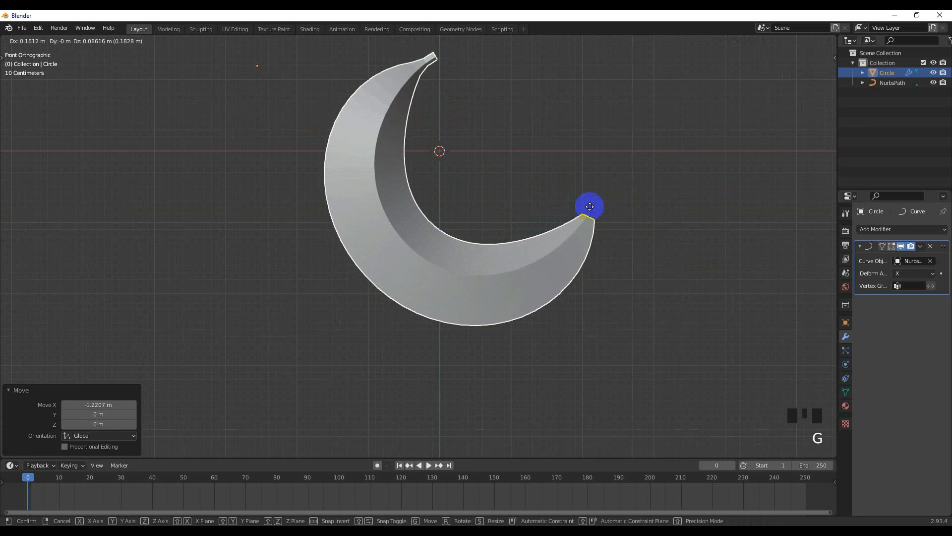
click(695, 143)
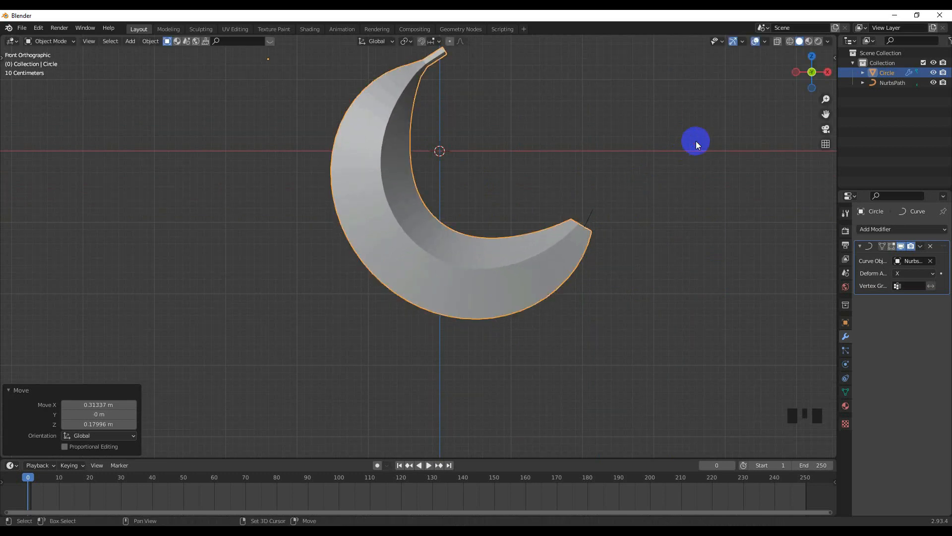
key(g)
key(x)
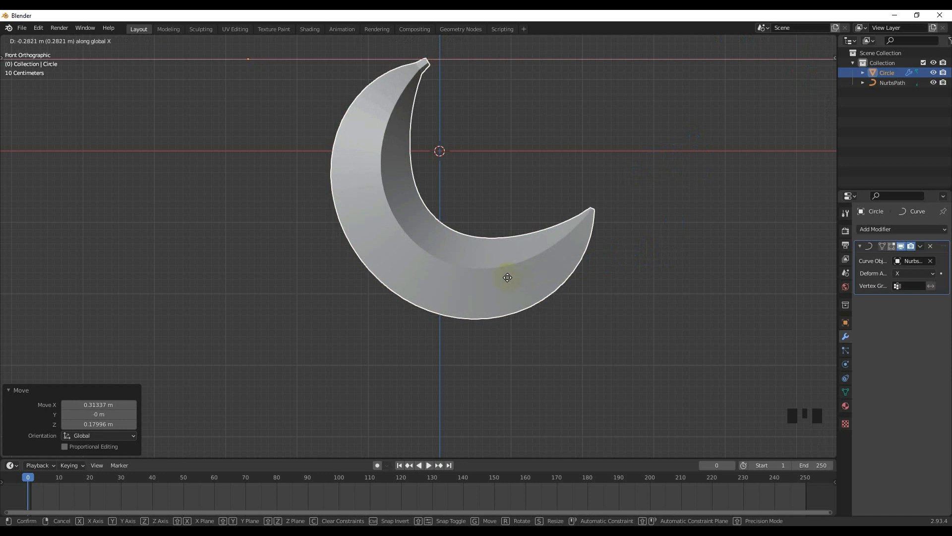
click(475, 284)
- Select the path curve under the crescent, enter curve editing and select its lower end control point
middle_drag(531, 273, 455, 329)
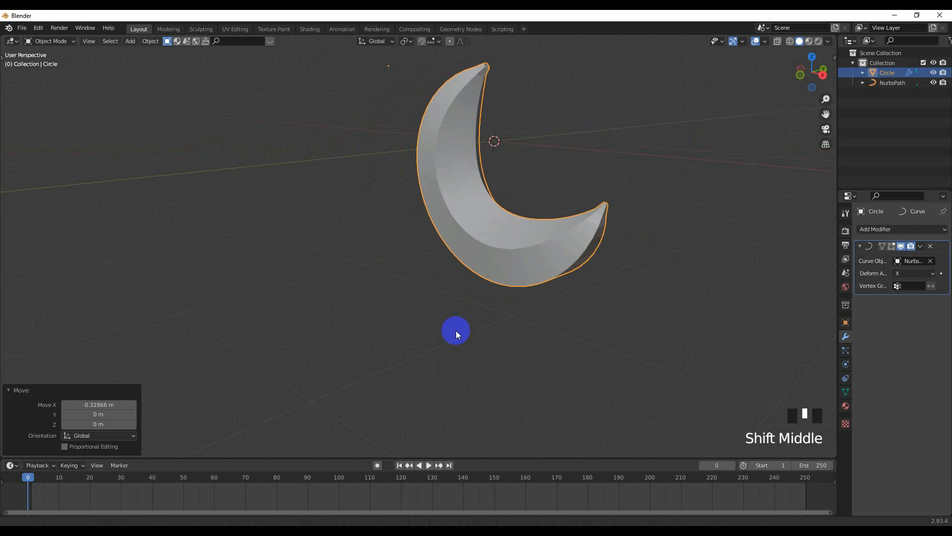
scroll(560, 313, up, 2)
key(Tab)
key(Tab)
click(660, 254)
click(660, 253)
click(659, 253)
click(659, 250)
click(659, 249)
click(659, 249)
click(659, 249)
click(659, 249)
click(659, 249)
click(659, 249)
click(659, 249)
click(659, 249)
click(659, 249)
click(659, 249)
key(Tab)
click(718, 197)
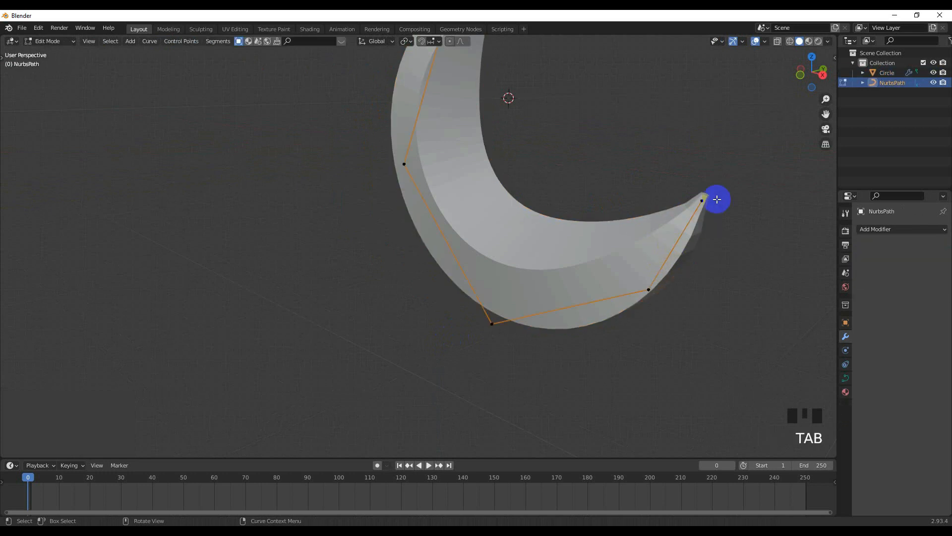
- Shrink the radius at the path's lower end control point by a factor of 0.052 to sharpen the lower tip
shift+middle_drag(722, 210, 520, 302)
scroll(557, 319, up, 2)
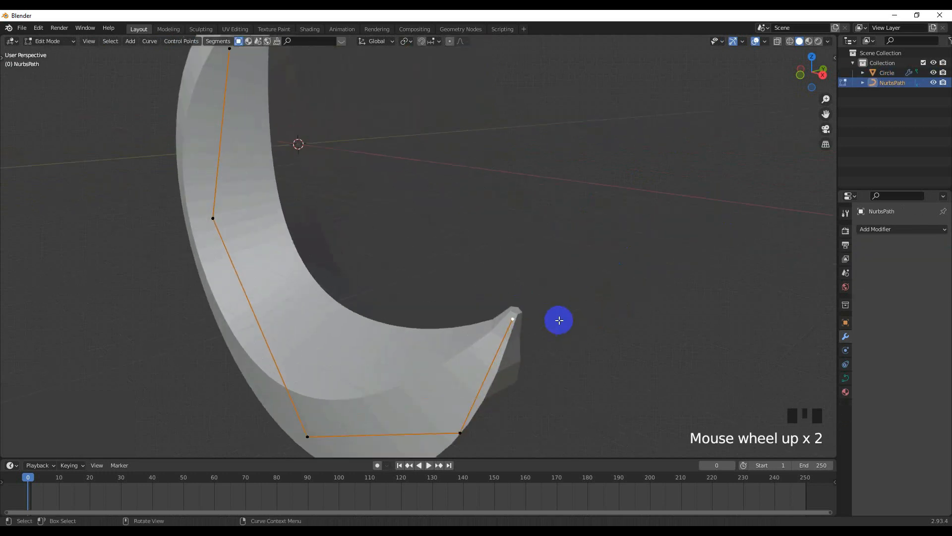
shift+middle_drag(577, 322, 535, 317)
scroll(570, 352, up, 4)
shift+middle_drag(570, 353, 544, 344)
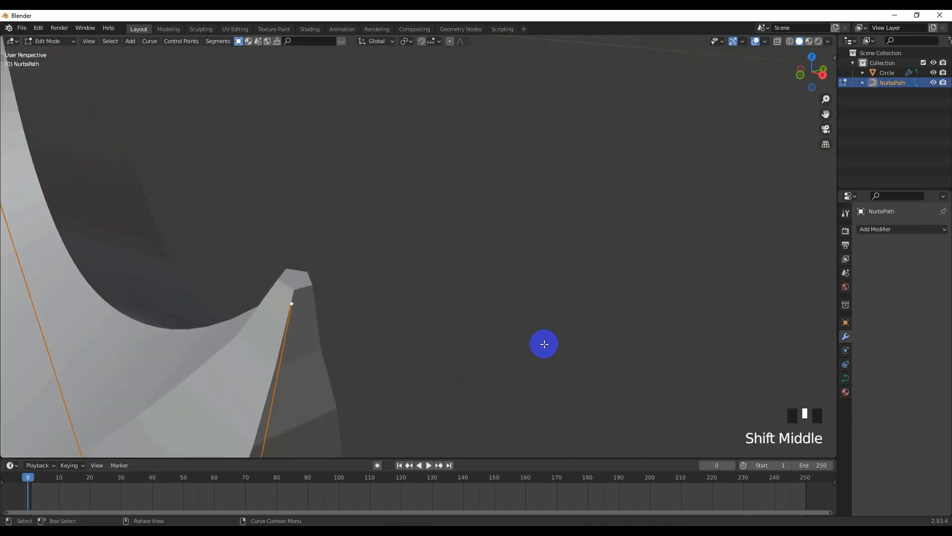
key(s)
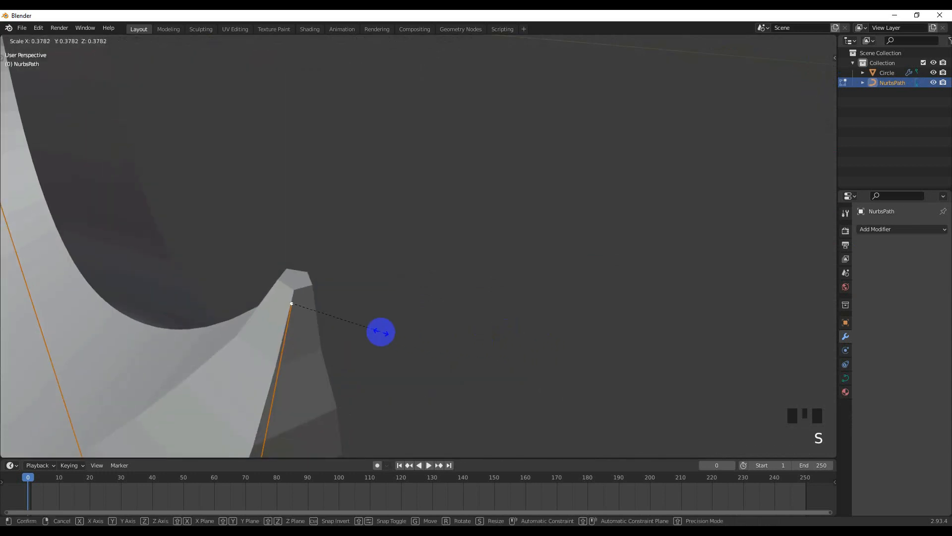
right_click(297, 311)
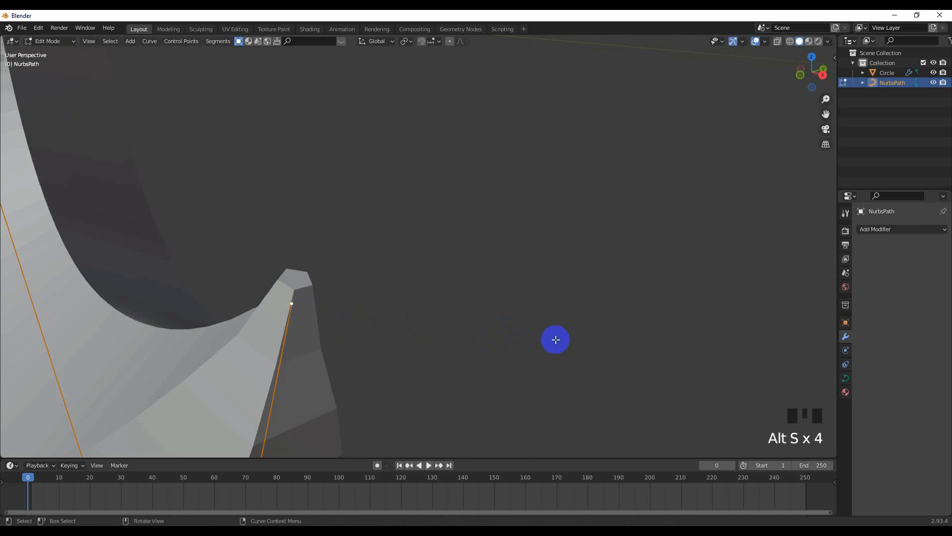
key(alt+s)
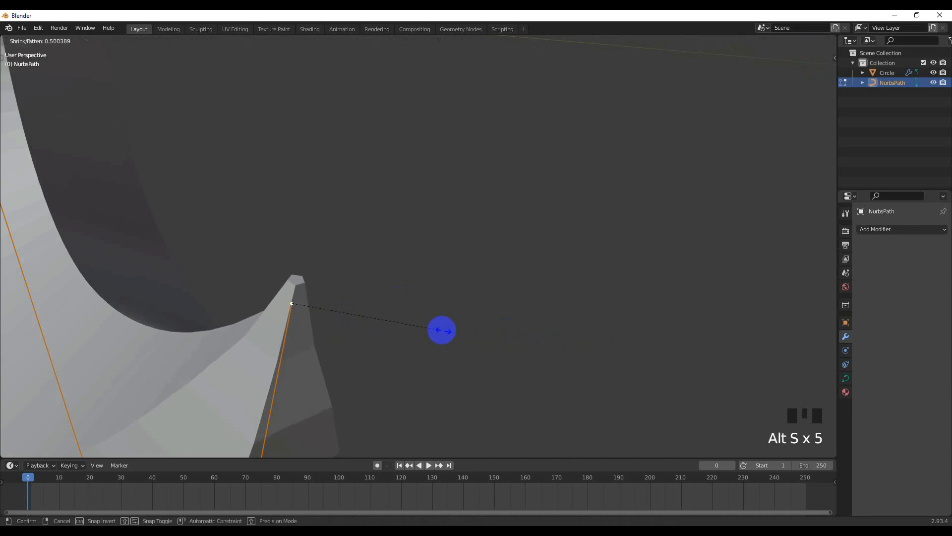
click(310, 300)
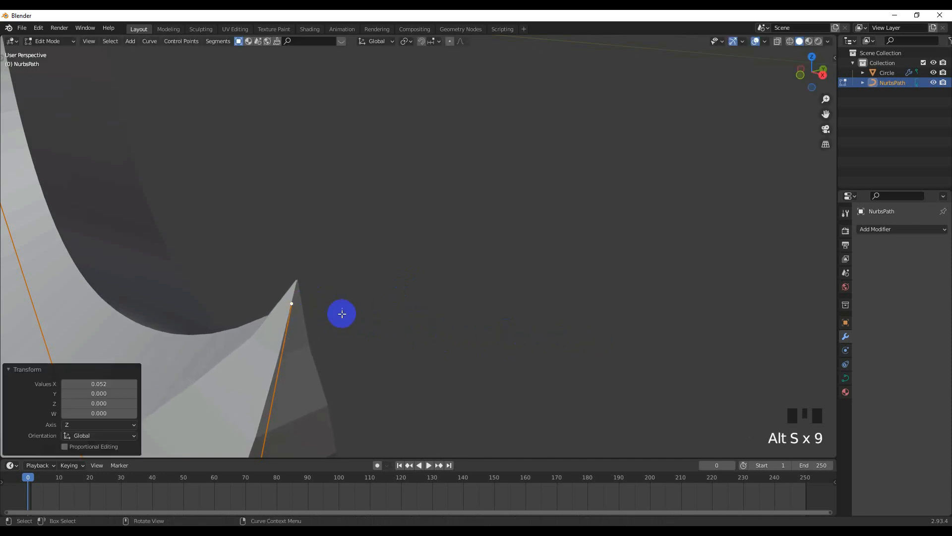
- Leave curve editing and open the crescent's bar mesh for editing, with its open end facing the view
scroll(319, 247, down, 4)
shift+middle_drag(319, 246, 359, 281)
scroll(310, 220, up, 3)
shift+middle_drag(311, 220, 359, 310)
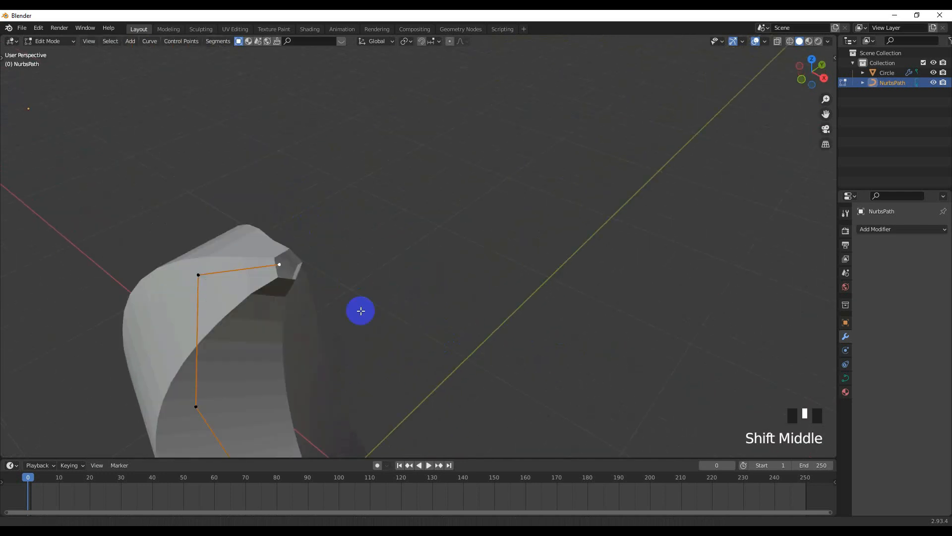
scroll(333, 310, up, 2)
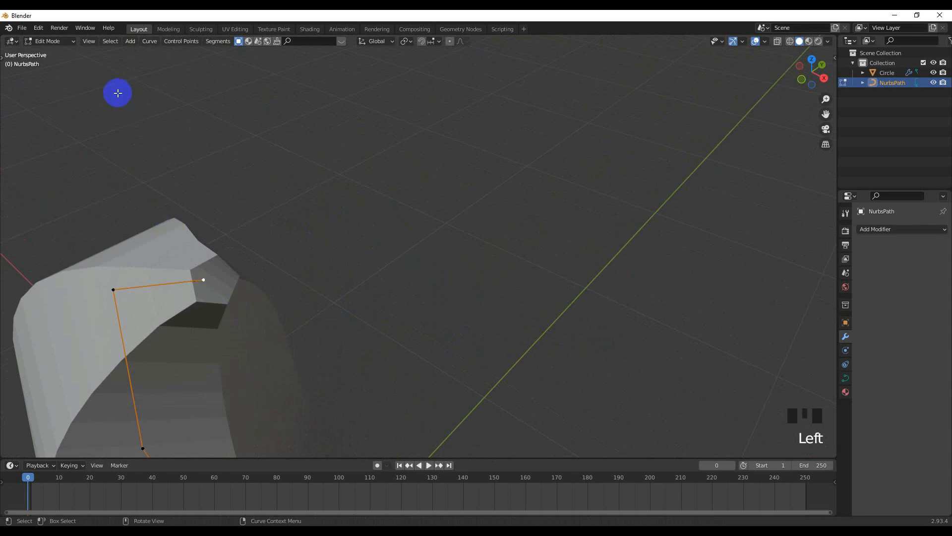
key(Tab)
click(221, 318)
key(Tab)
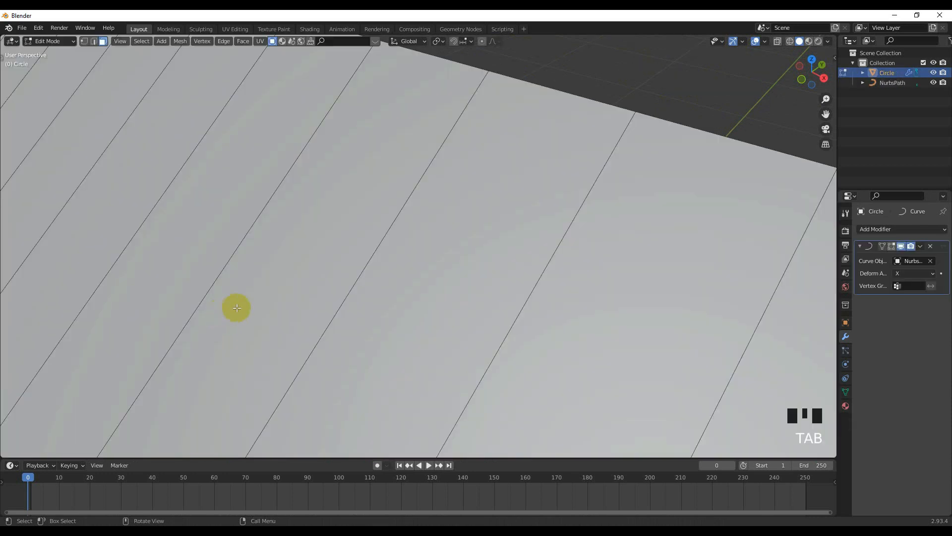
scroll(237, 308, down, 15)
middle_drag(243, 300, 393, 262)
scroll(424, 261, up, 2)
click(426, 260)
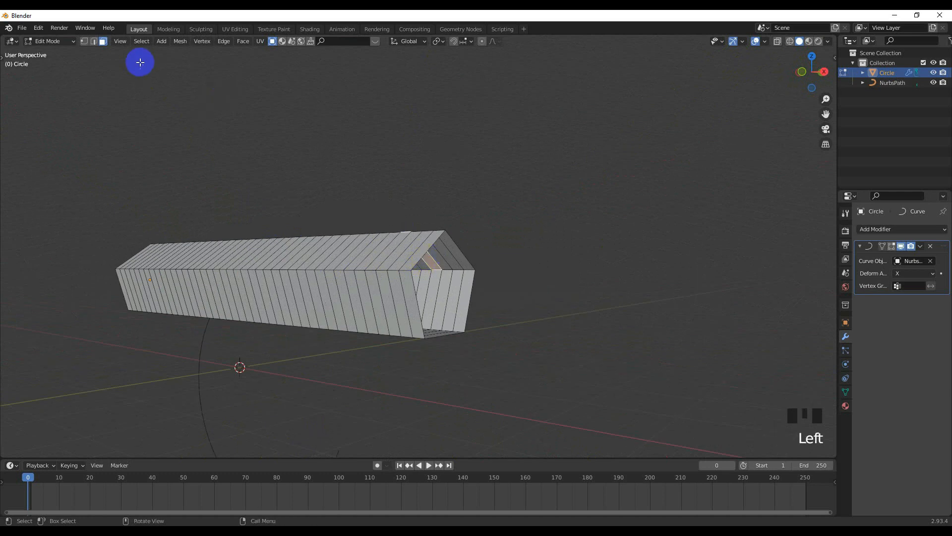
- In edge select mode, select the edge loop around the bar's open end and fill it with a face
click(94, 41)
click(415, 249)
alt+shift+click(424, 255)
alt+shift+click(424, 255)
alt+shift+click(424, 255)
key(f)
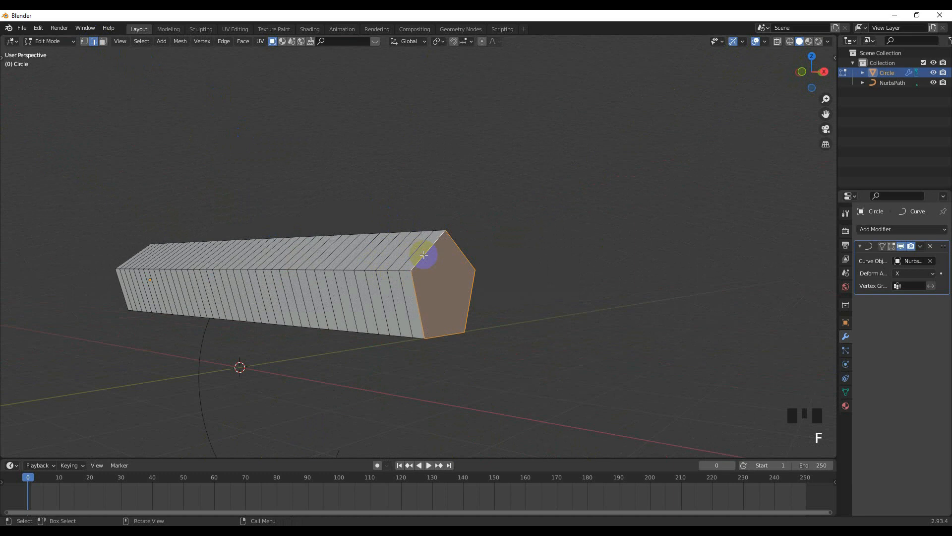
- Leave mesh editing and reopen the path curve for control point editing at the crescent's upper tip
key(Tab)
scroll(440, 295, down, 1)
scroll(266, 293, up, 4)
shift+middle_drag(265, 293, 423, 267)
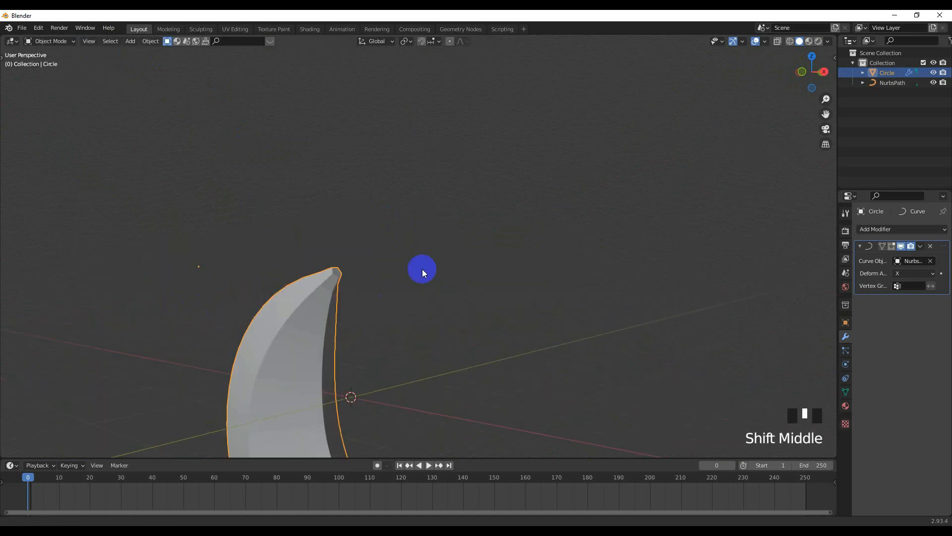
scroll(414, 284, up, 3)
click(432, 278)
key(Tab)
scroll(434, 275, up, 1)
scroll(434, 275, down, 5)
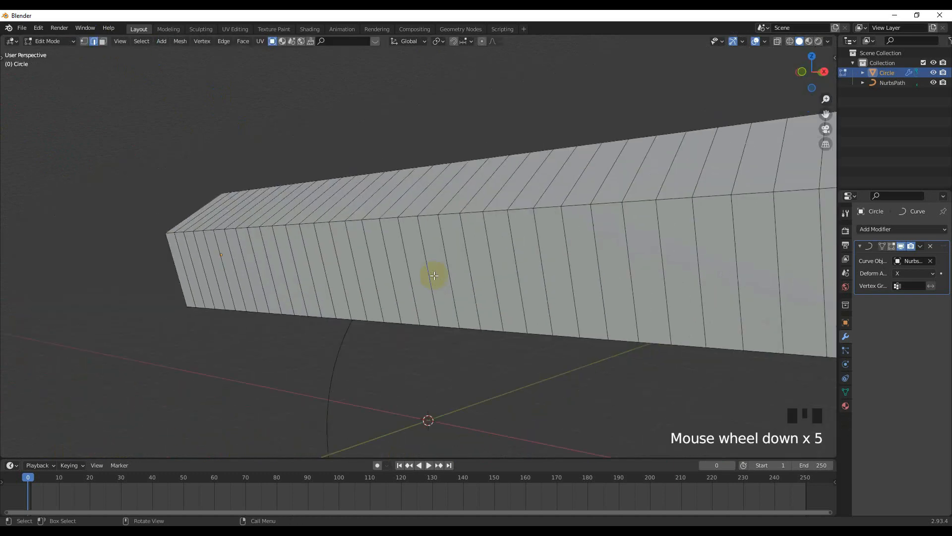
key(Tab)
key(Tab)
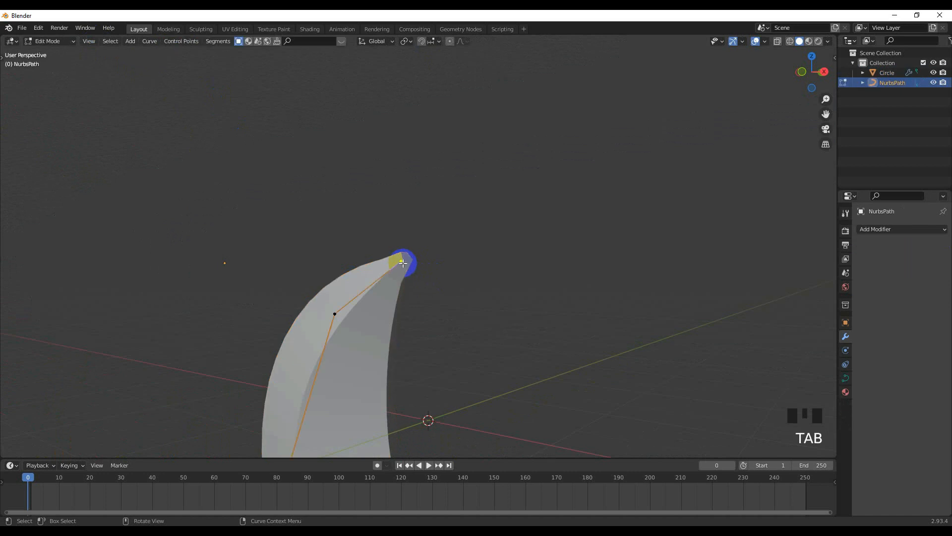
- Shrink the radius at the path's upper end control point to sharpen the upper tip
scroll(404, 266, up, 3)
middle_drag(439, 297, 451, 300)
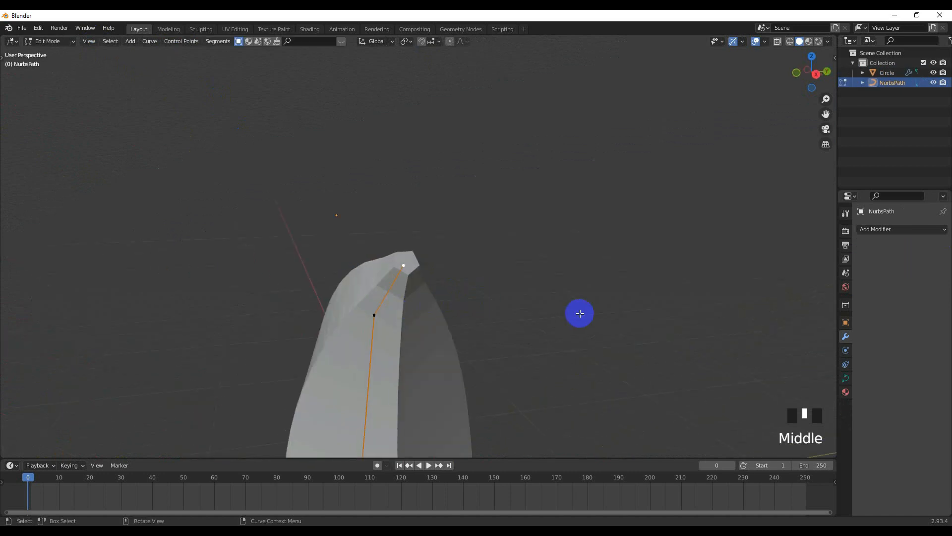
key(alt+s)
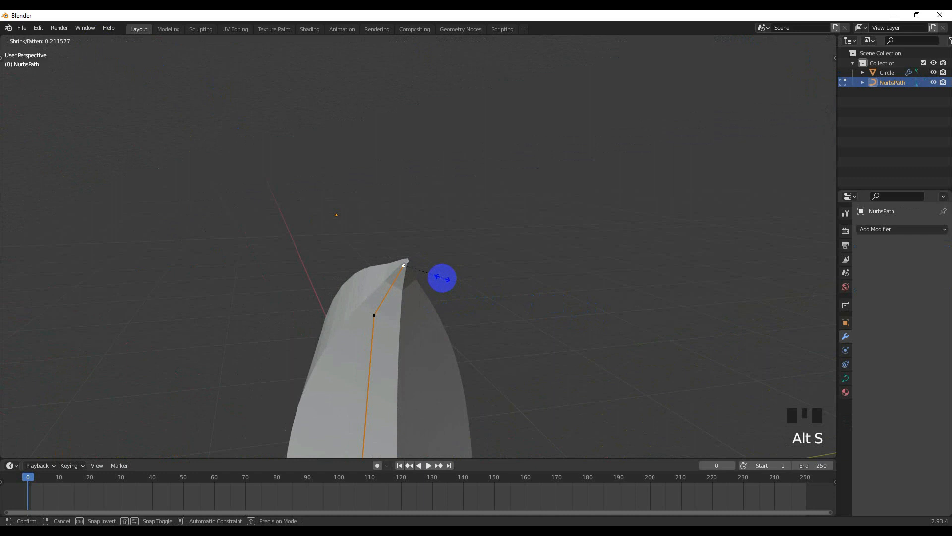
click(421, 277)
- Select the path's two middle control points and enlarge their radius to thicken the crescent's middle
scroll(480, 314, down, 11)
middle_drag(469, 323, 389, 344)
scroll(388, 337, down, 3)
click(390, 334)
middle_drag(361, 298, 404, 323)
scroll(462, 309, up, 4)
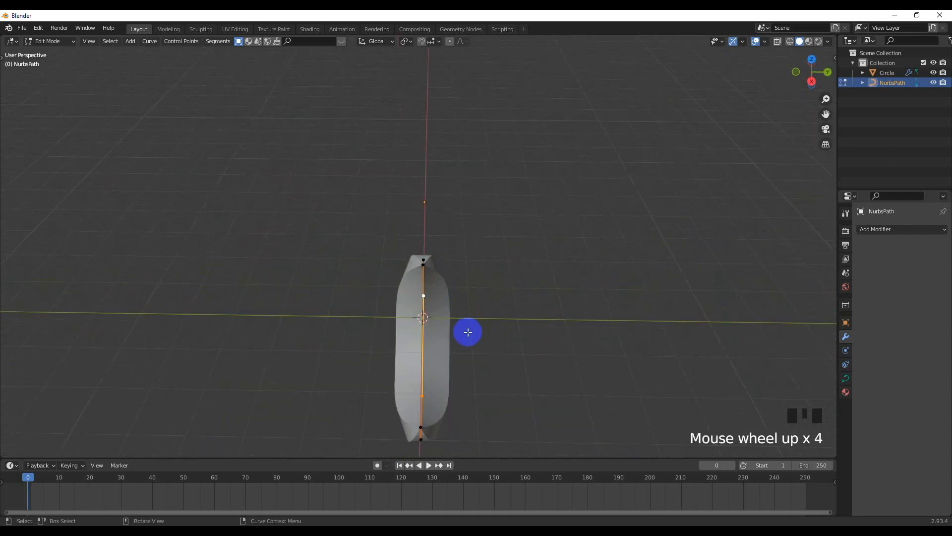
key(alt+s)
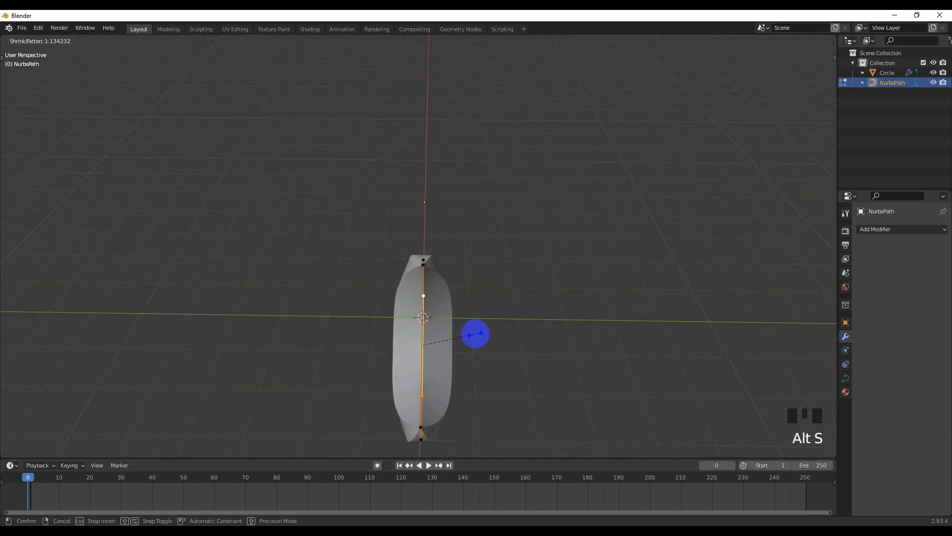
click(482, 335)
- Select the two control points next to the path's ends and shrink their radius by a factor of 0.490
middle_drag(387, 344, 121, 325)
scroll(234, 328, up, 2)
shift+middle_drag(234, 328, 266, 282)
click(298, 176)
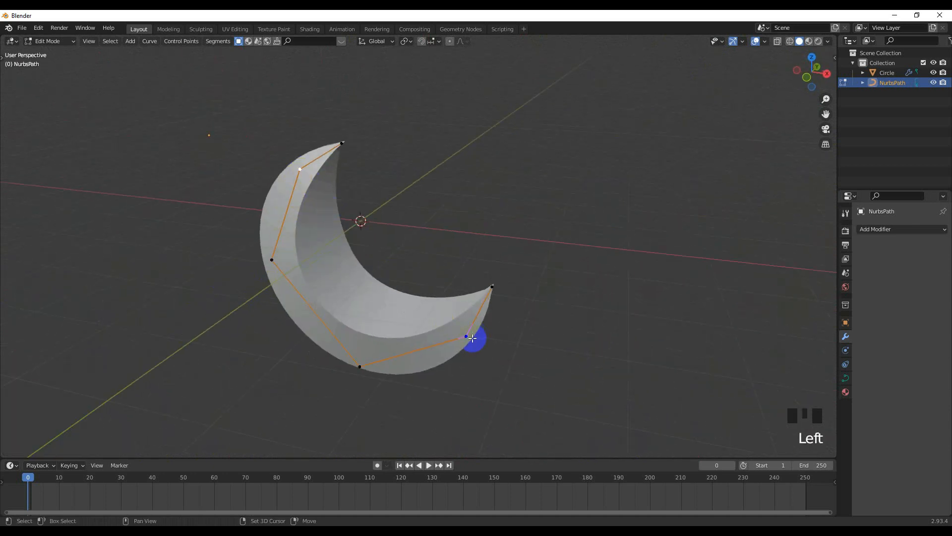
middle_drag(441, 325, 357, 337)
key(alt+s)
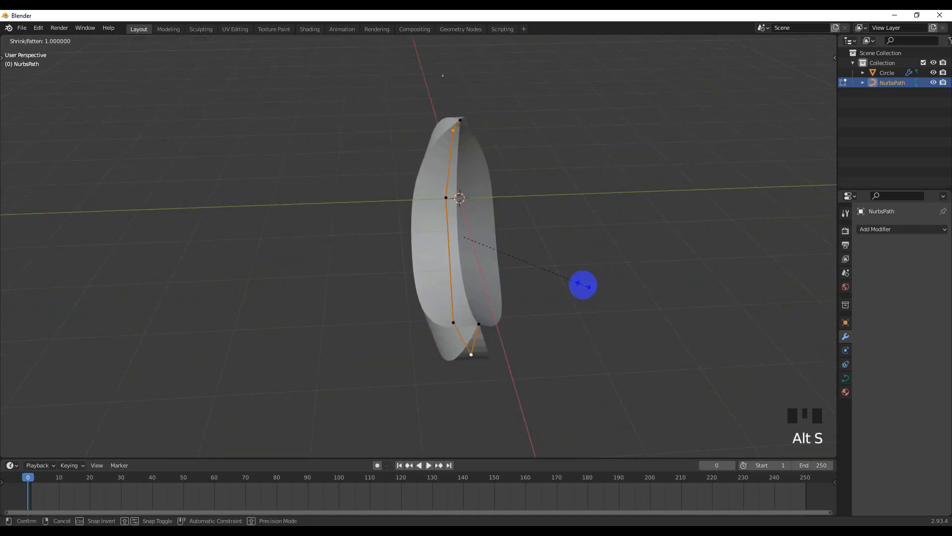
click(502, 278)
- Shrink the radius at the two control points next to the ends by a further factor of 0.635
middle_drag(502, 279, 544, 268)
key(alt+s)
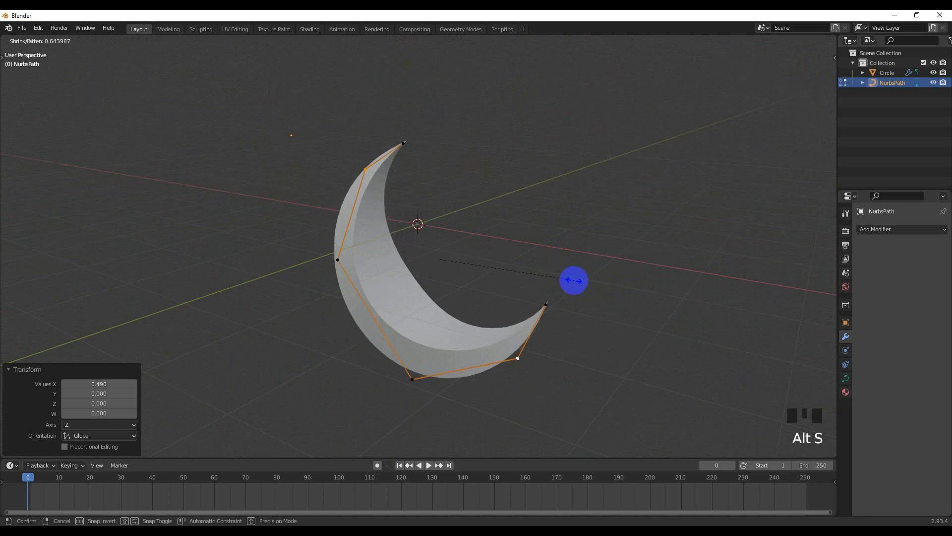
click(573, 279)
middle_drag(572, 279, 513, 287)
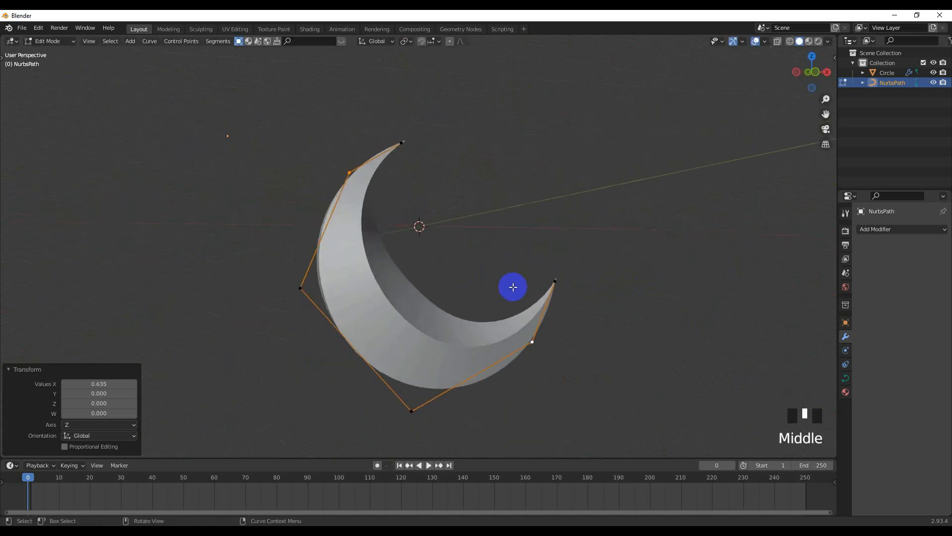
- Select the path's two middle control points and shrink their radius by a factor of 0.826
click(411, 411)
shift+click(299, 288)
middle_drag(423, 293, 570, 297)
key(alt+s)
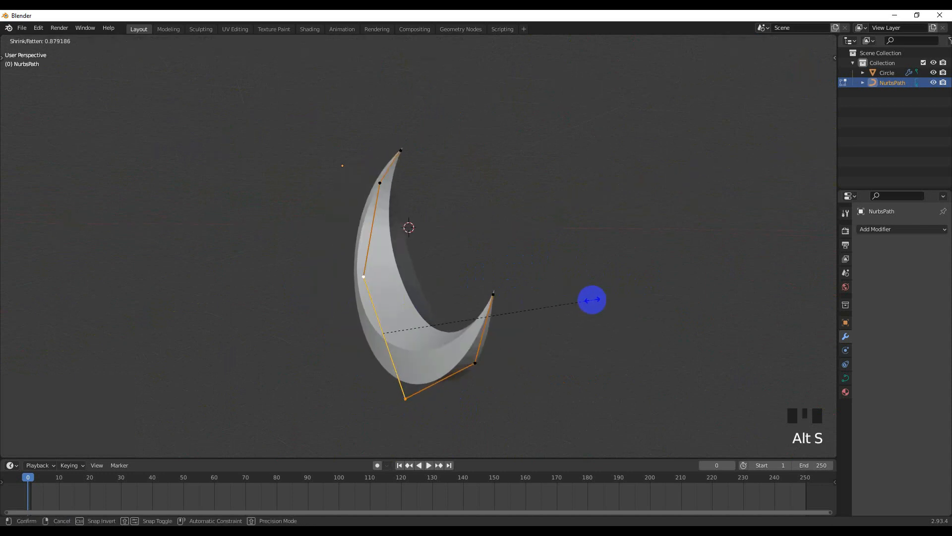
click(471, 310)
middle_drag(471, 310, 544, 310)
scroll(544, 310, down, 2)
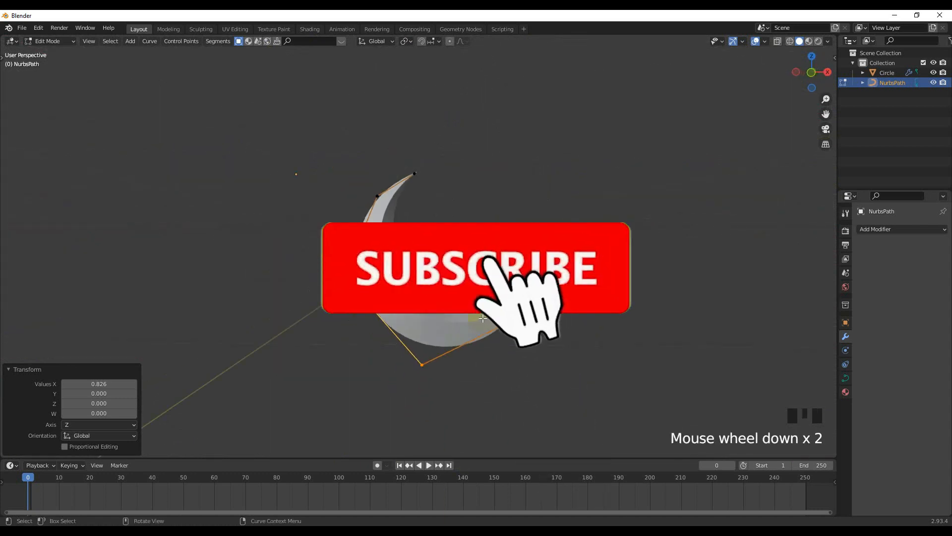
- Leave curve editing and select the crescent mesh in object mode
key(Tab)
scroll(544, 310, down, 3)
scroll(443, 323, up, 3)
click(441, 323)
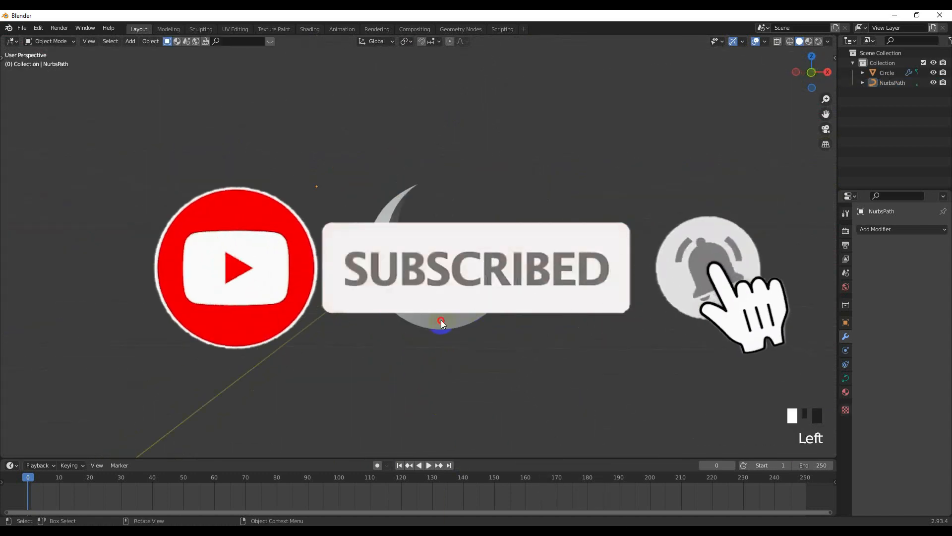
scroll(443, 323, up, 3)
scroll(444, 324, down, 2)
mouse_move(443, 323)
middle_down()
mouse_move(353, 315)
mouse_move(438, 316)
middle_up()
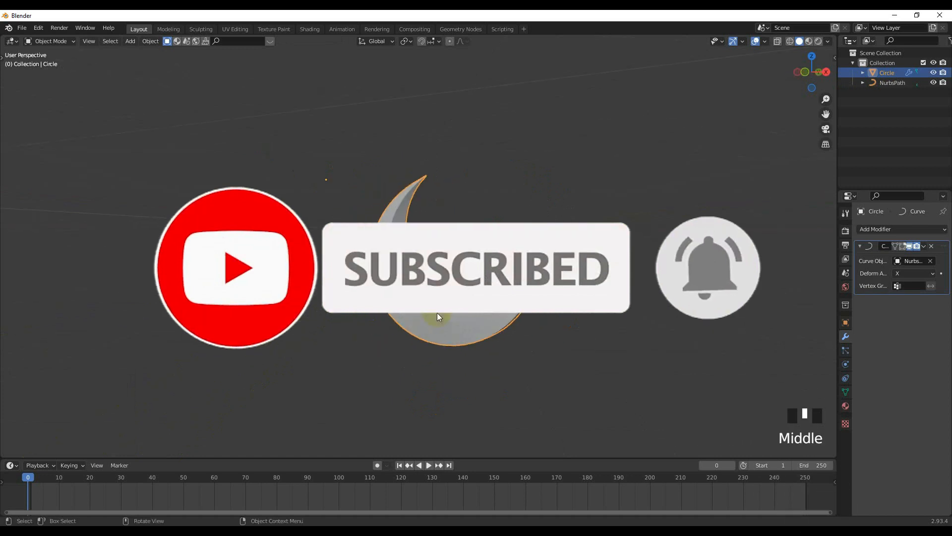
- Apply the Curve modifier to the crescent mesh
click(921, 246)
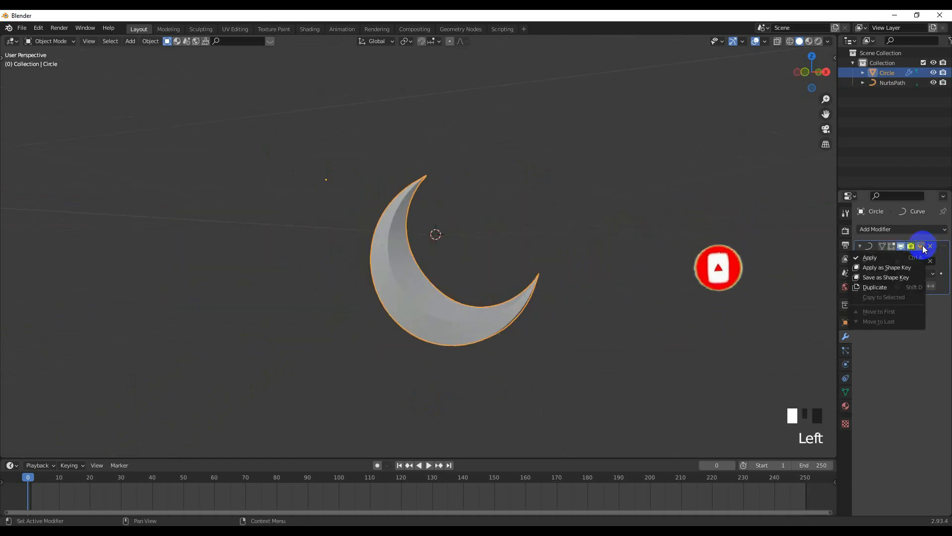
click(878, 256)
click(527, 319)
- Delete the leftover path curve, keeping only the crescent mesh in the scene
click(518, 314)
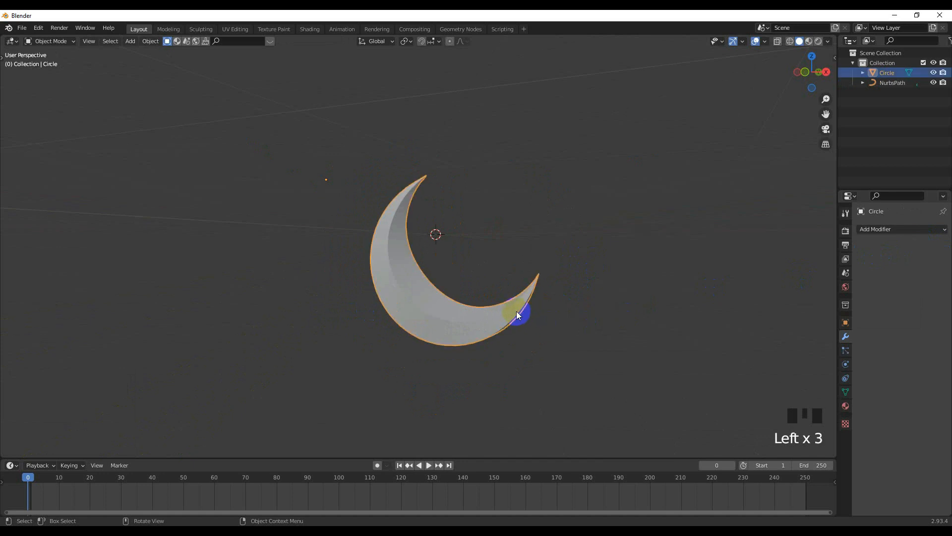
click(516, 312)
key(Delete)
click(516, 312)
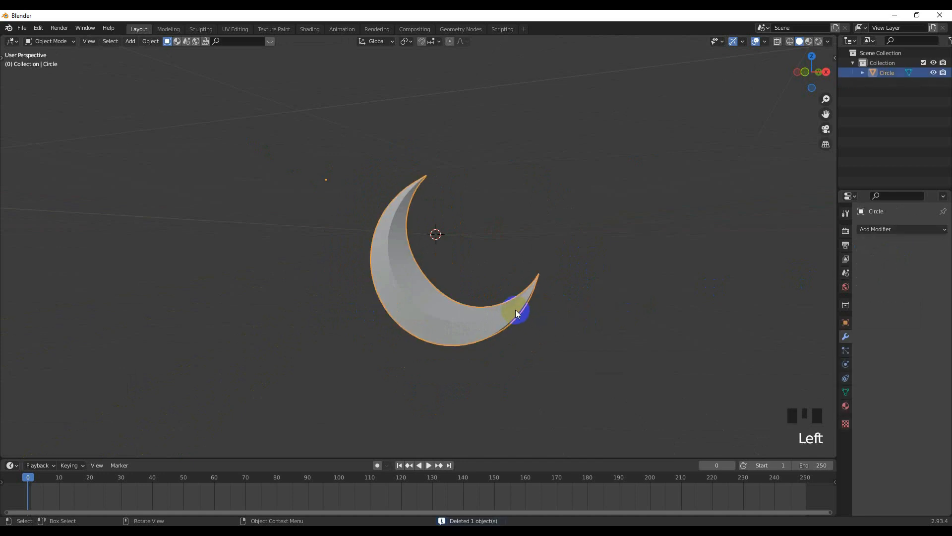
- In front view, move the crescent up about 2.24 m and about 0.39 m along negative X so its lowest point meets the world origin
scroll(540, 269, down, 2)
key(KP_1)
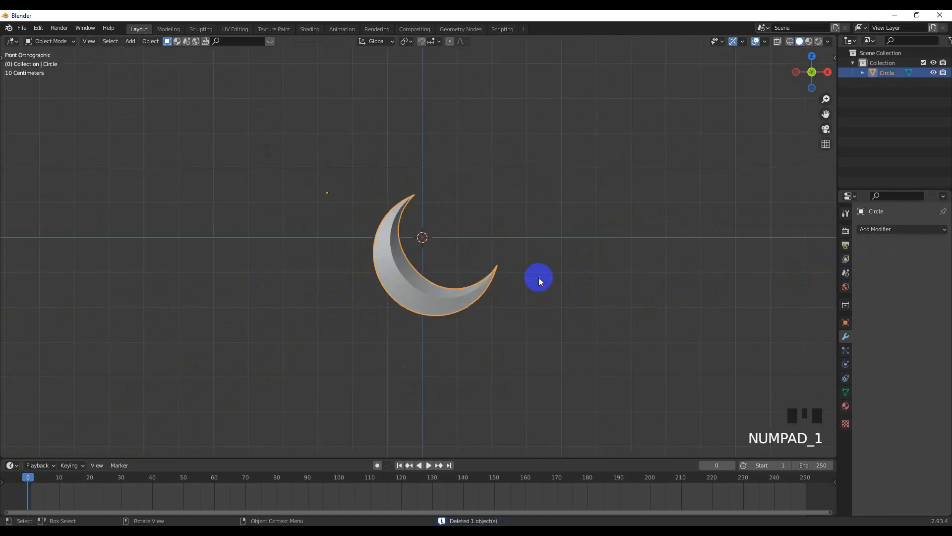
key(g)
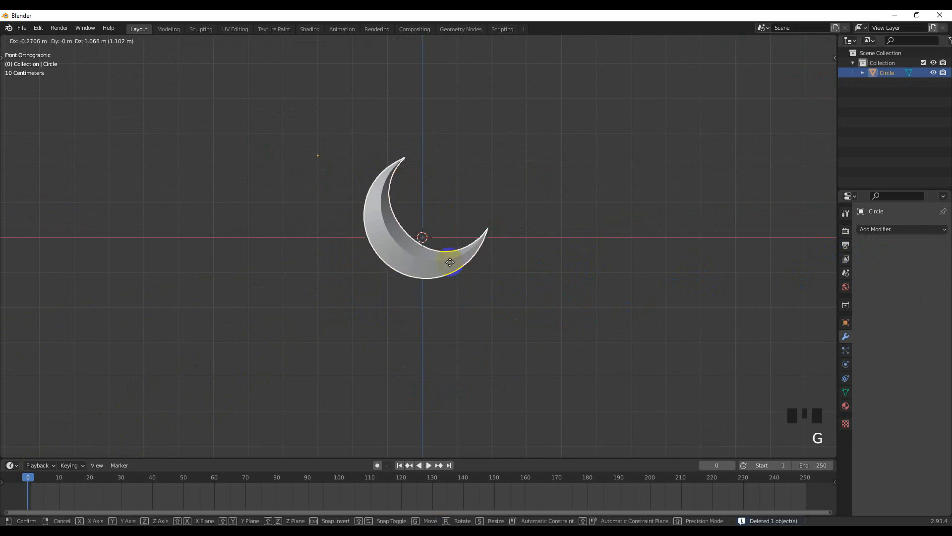
click(443, 237)
scroll(449, 239, up, 5)
shift+middle_drag(449, 242, 447, 312)
scroll(510, 310, up, 2)
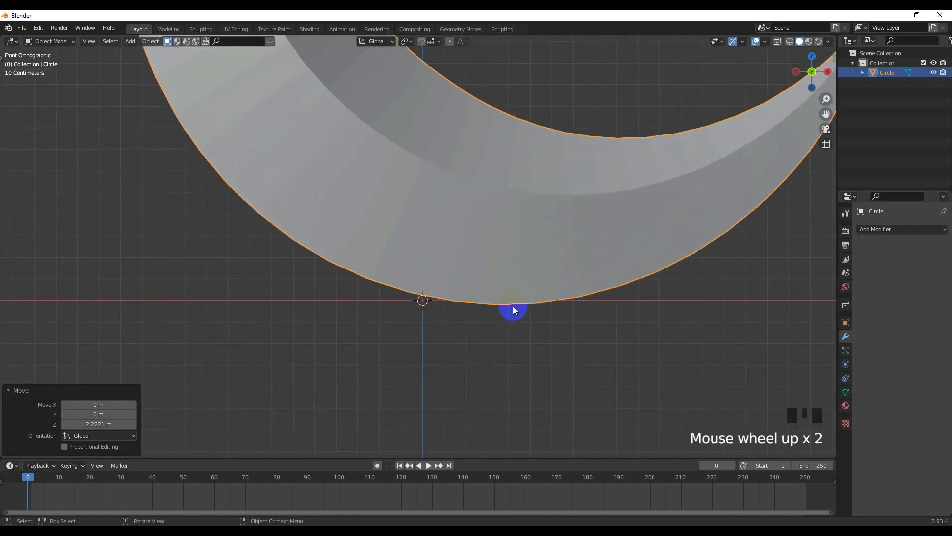
key(g)
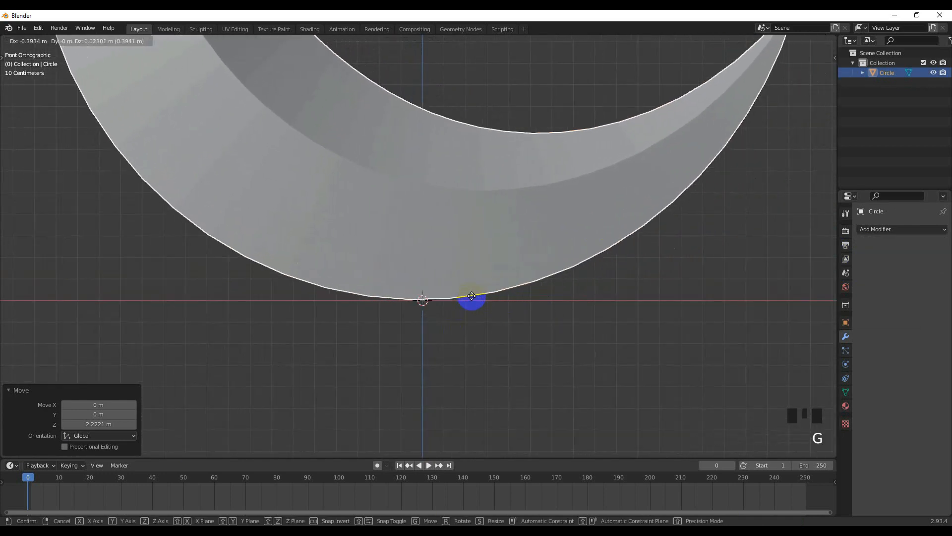
click(472, 304)
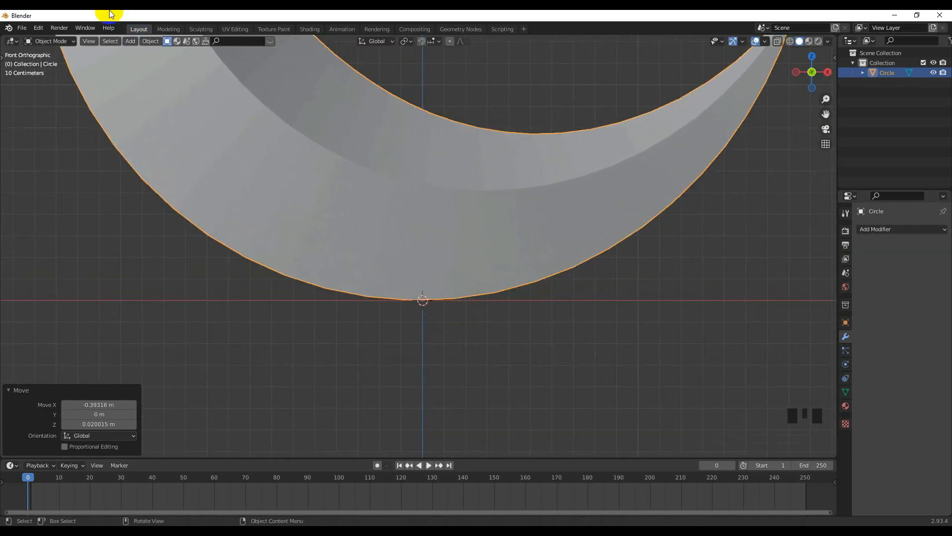
- Set the crescent's origin to the 3D cursor
click(151, 41)
mouse_move(198, 62)
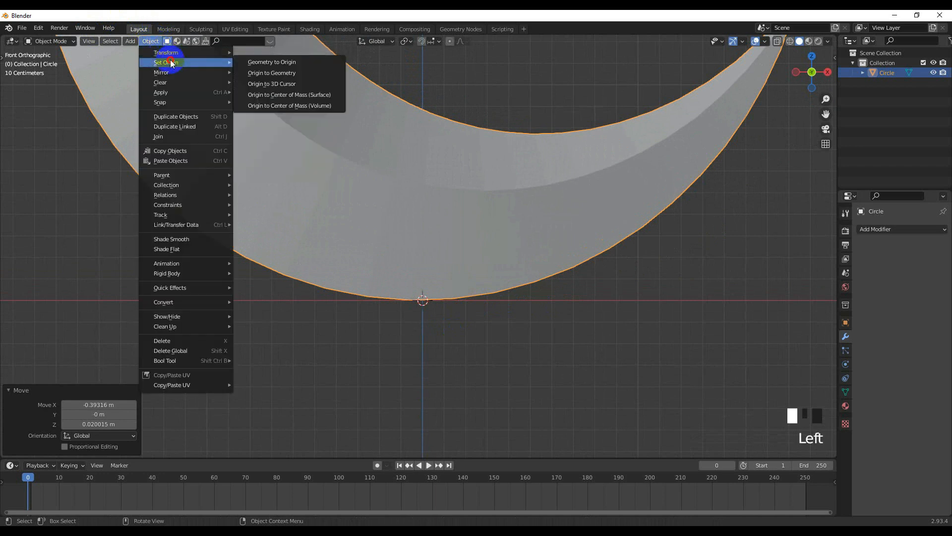
click(275, 84)
scroll(439, 260, down, 6)
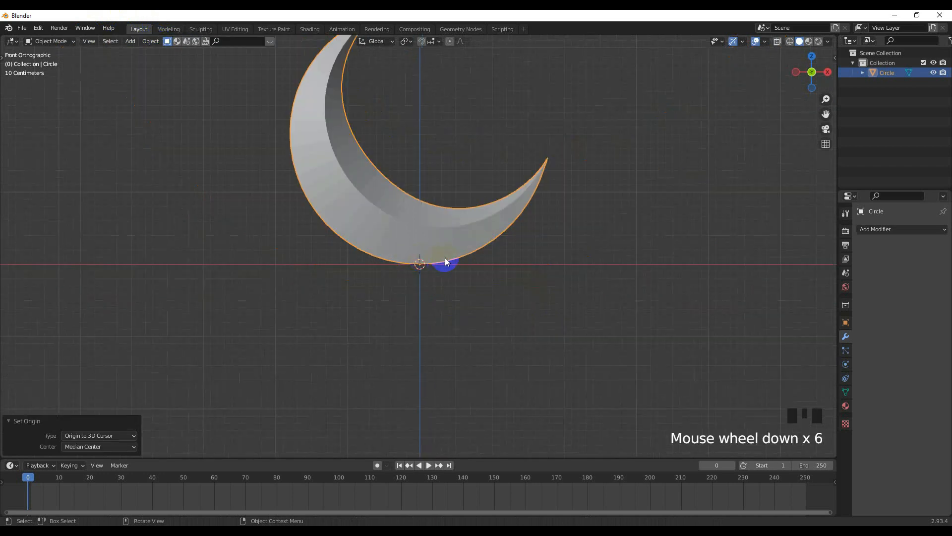
key(KP_7)
scroll(446, 260, down, 3)
key(KP_1)
scroll(447, 261, up, 2)
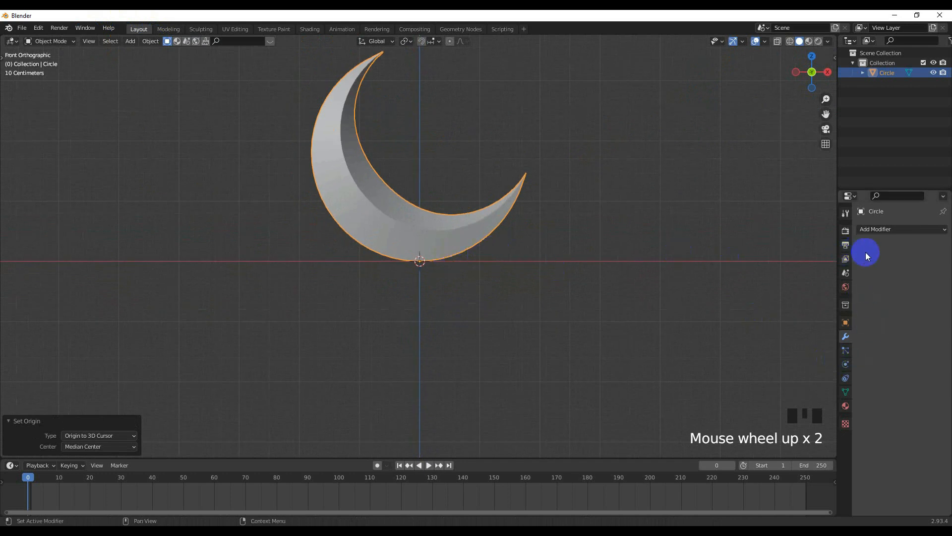
- Shade the crescent smooth and enable Auto Smooth for its normals at 30°
click(887, 230)
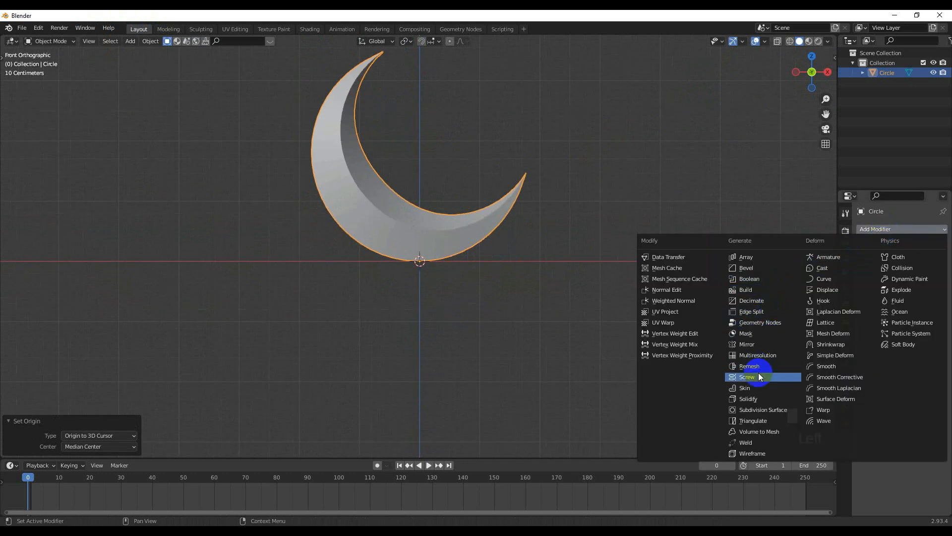
right_click(454, 233)
click(453, 232)
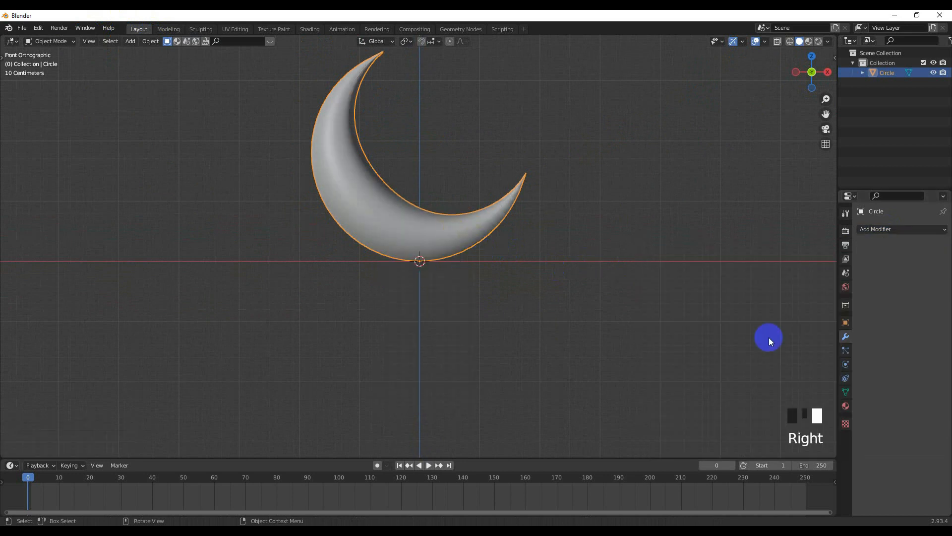
click(845, 392)
click(874, 399)
click(895, 414)
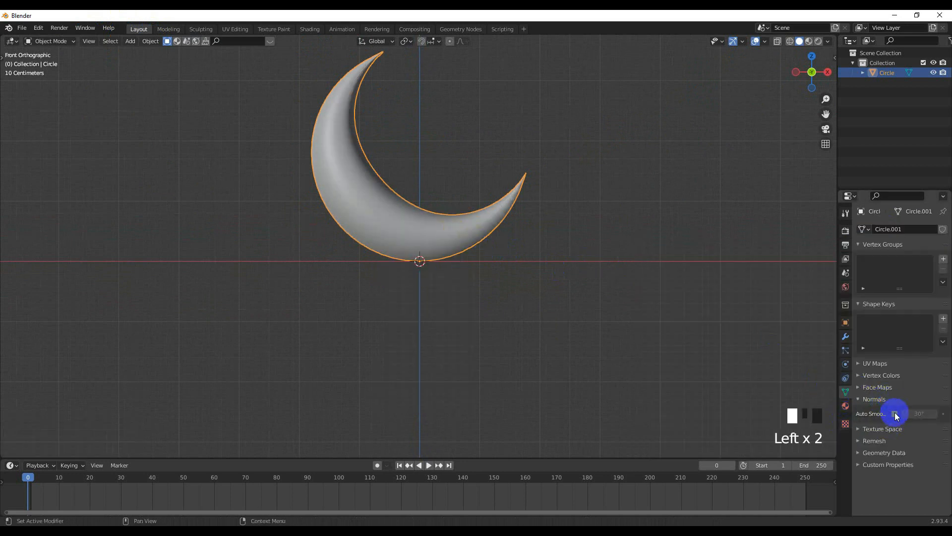
click(585, 262)
click(559, 227)
click(566, 226)
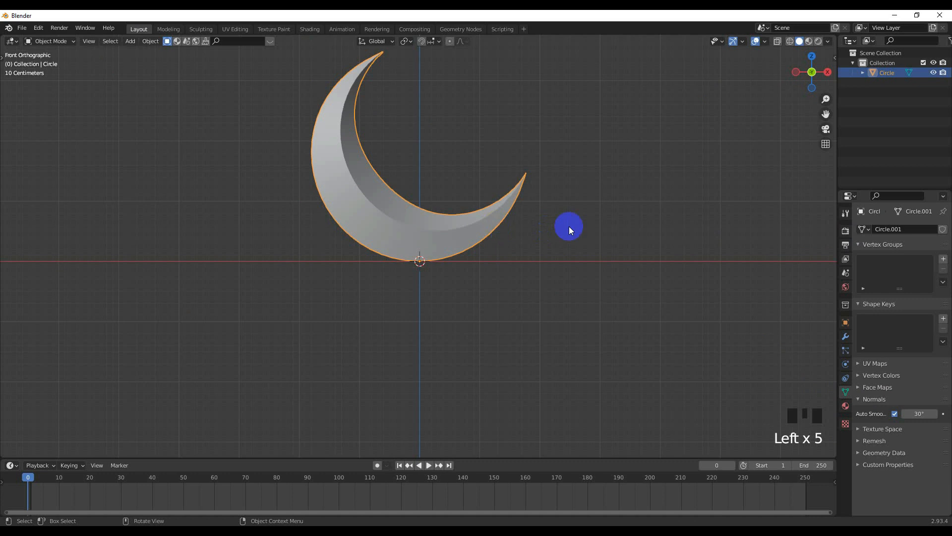
- Add a Subdivision Surface modifier to the crescent with 2 viewport levels and inspect the rounded shape
click(845, 336)
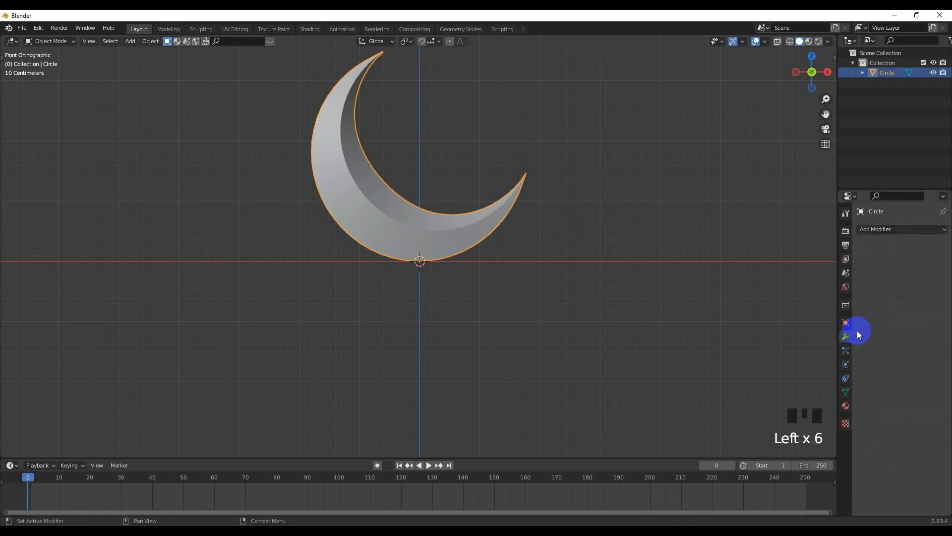
click(885, 230)
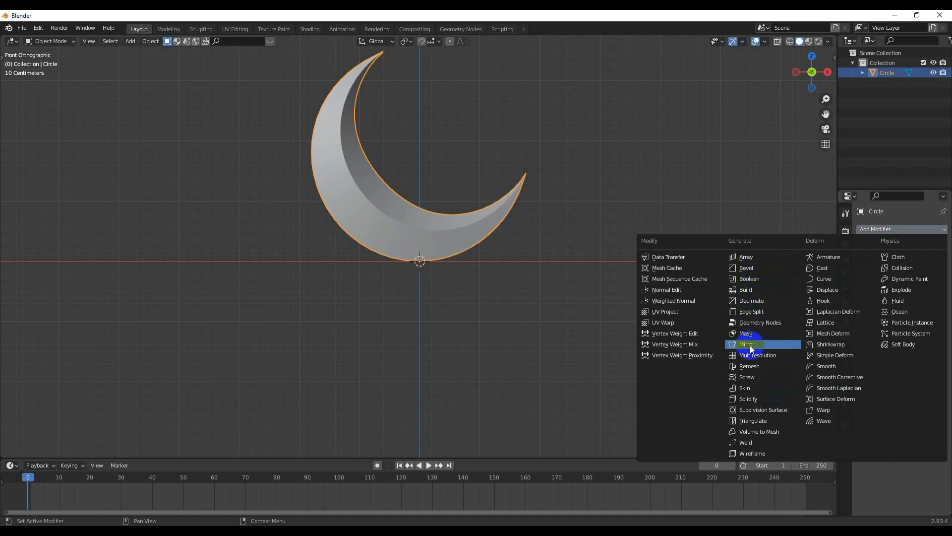
click(750, 409)
scroll(464, 264, up, 3)
shift+middle_drag(464, 263, 692, 282)
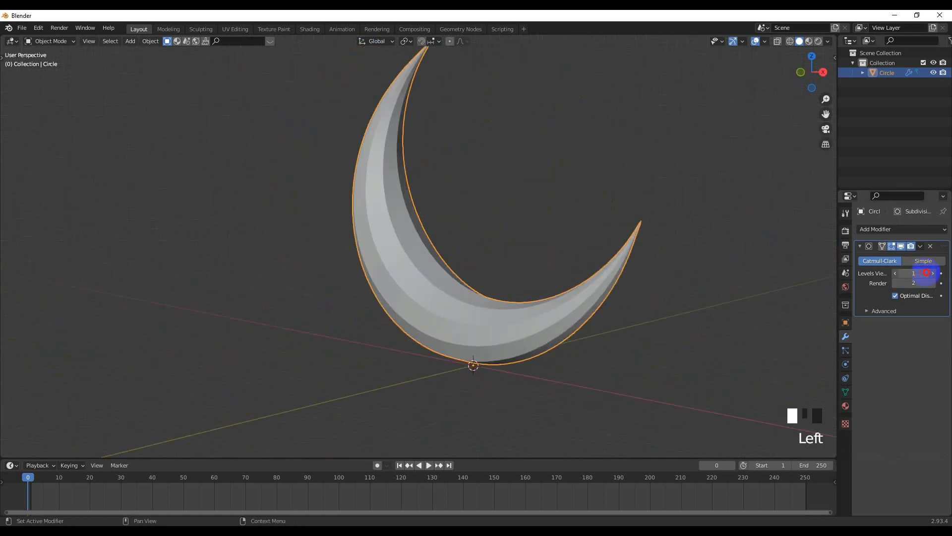
click(930, 272)
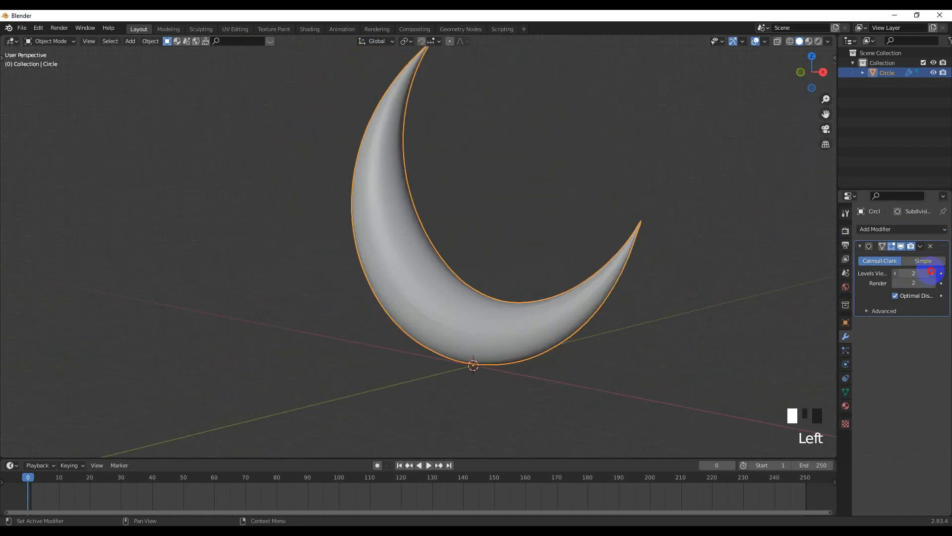
click(679, 273)
scroll(677, 272, down, 4)
middle_drag(677, 272, 491, 283)
scroll(562, 294, down, 5)
scroll(511, 291, up, 6)
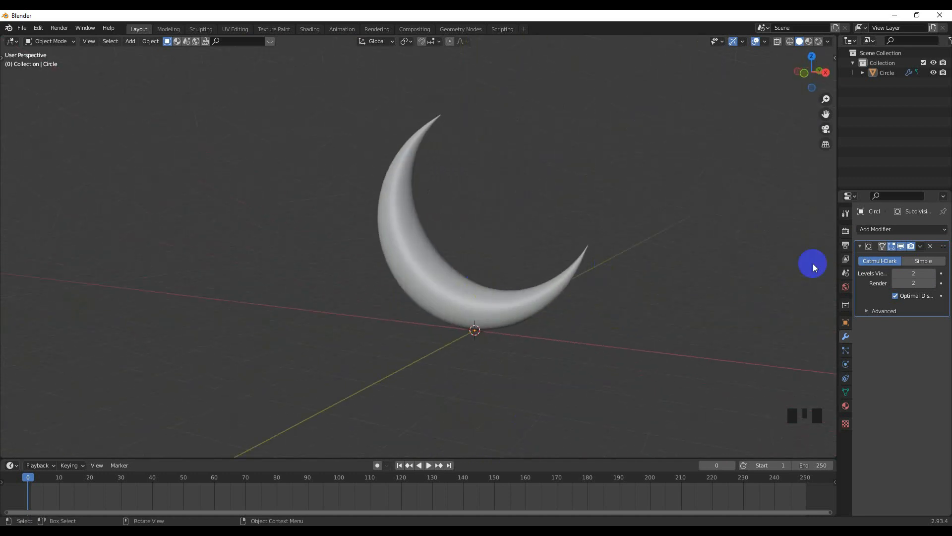
- Lower the subdivision's viewport level to 1 and remove the modifier from the crescent
drag(915, 272, 911, 272)
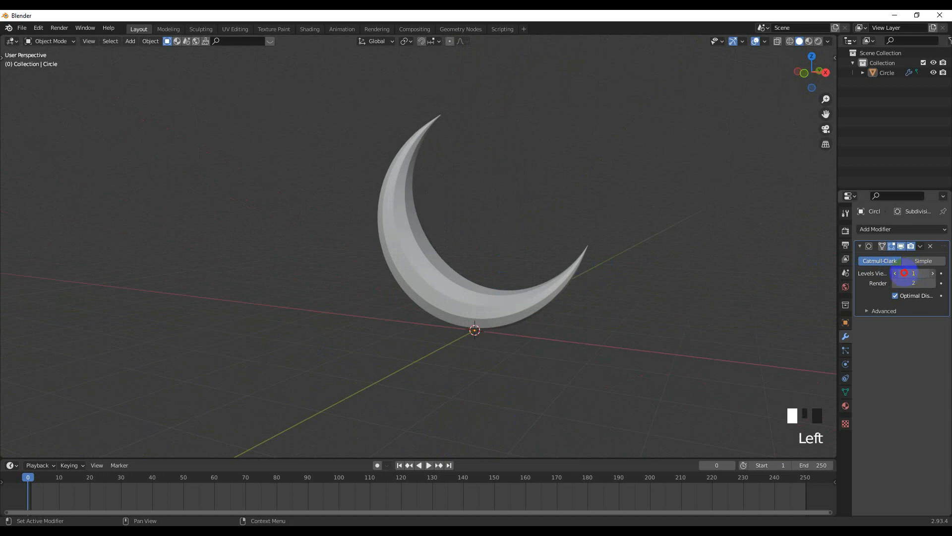
click(930, 247)
scroll(510, 270, up, 2)
middle_drag(510, 270, 470, 282)
click(470, 283)
key(q)
middle_drag(555, 213, 519, 270)
- In edit mode, bevel the long edge loops running along the crescent's ridges and return to object mode
click(516, 276)
key(Tab)
scroll(221, 158, up, 1)
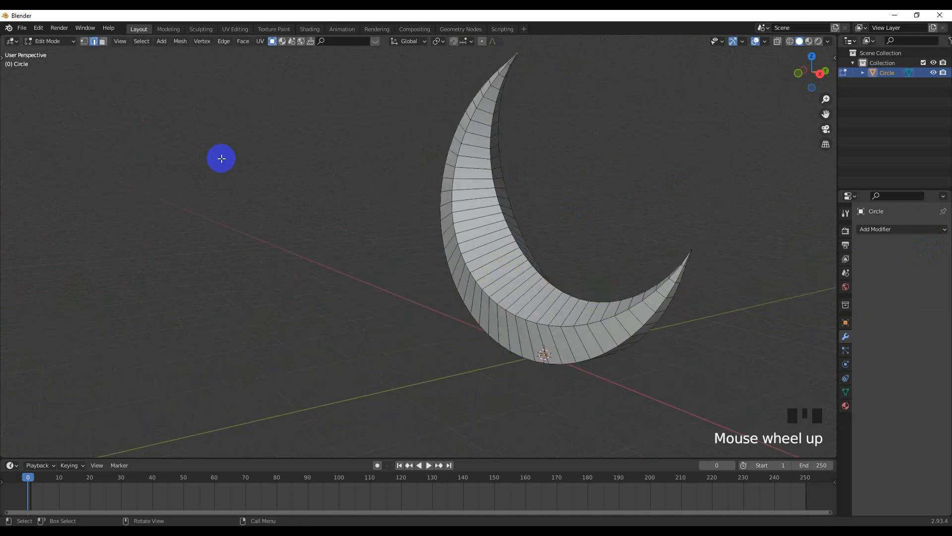
alt+shift+click(477, 271)
alt+shift+click(479, 271)
alt+shift+click(480, 270)
middle_drag(481, 270, 627, 279)
alt+shift+click(594, 278)
scroll(688, 303, up, 3)
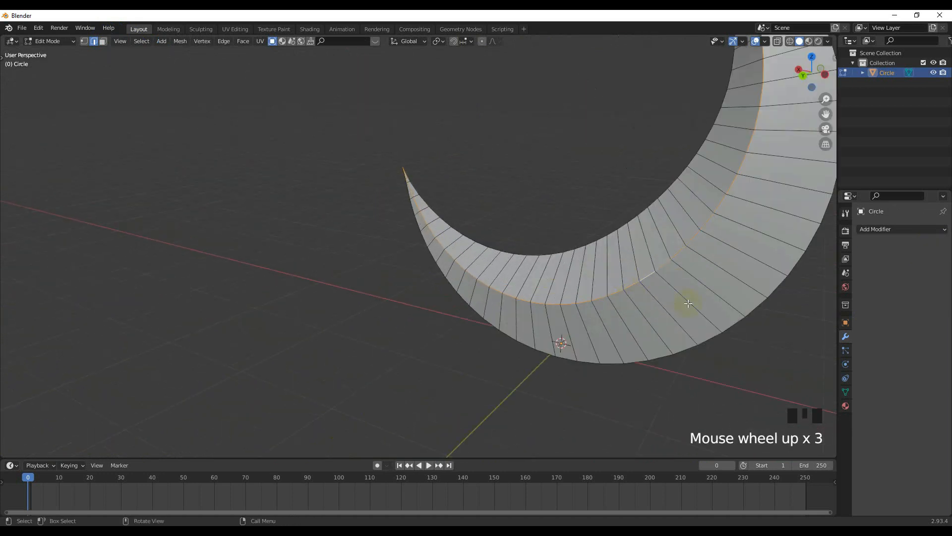
key(ctrl+b)
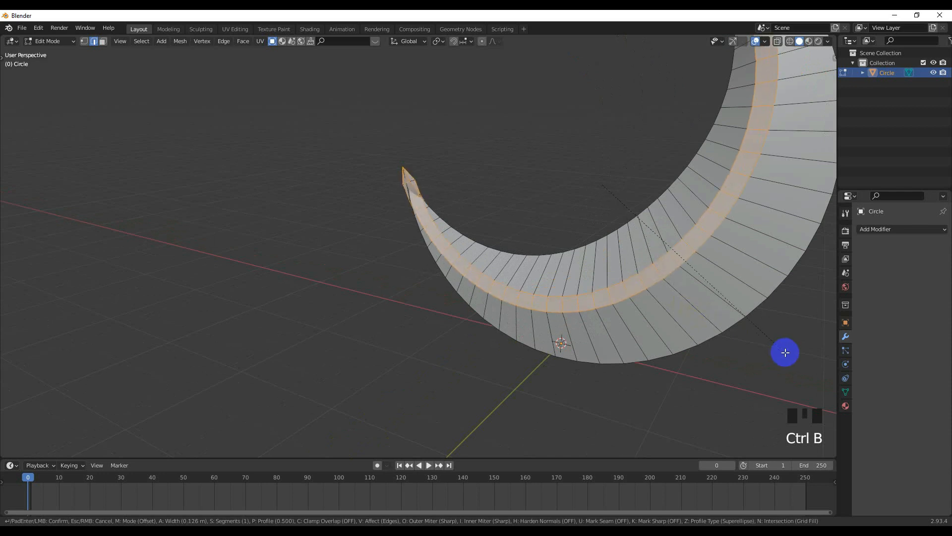
click(754, 323)
scroll(754, 323, down, 5)
middle_drag(754, 322, 616, 287)
key(Tab)
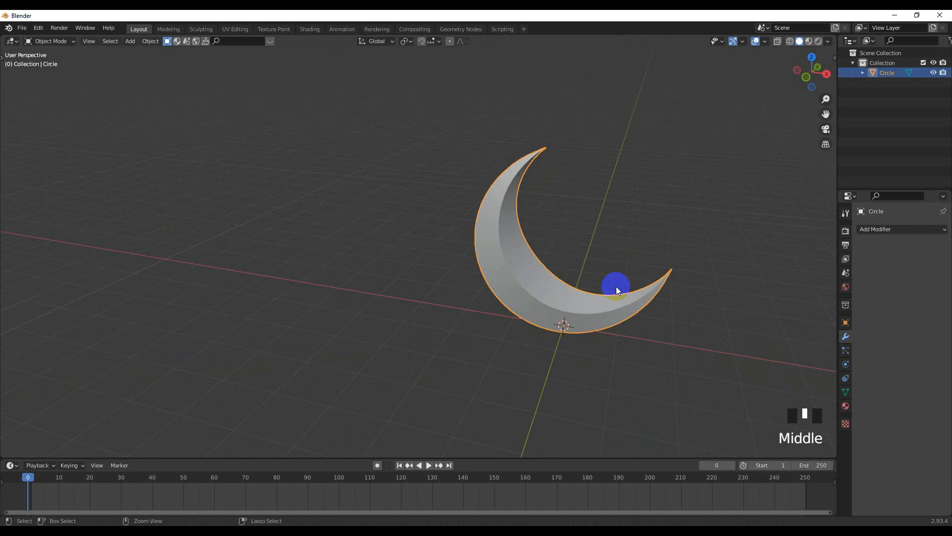
- Undo every edit made since the Curve modifier was applied, including the deletion of the path
key(ctrl+z)
key(ctrl+z)
key(ctrl+z)
key(ctrl+z)
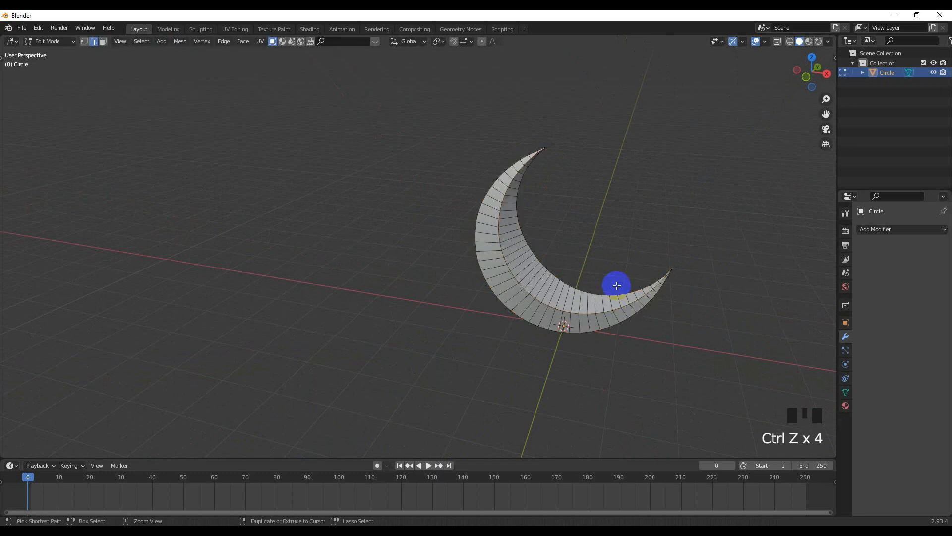
key(ctrl+z)
key(ctrl+z)
key(ctrl+z)
key(ctrl+z)
key(ctrl+z)
key(ctrl+z)
key(ctrl+z)
key(ctrl+z)
key(ctrl+z)
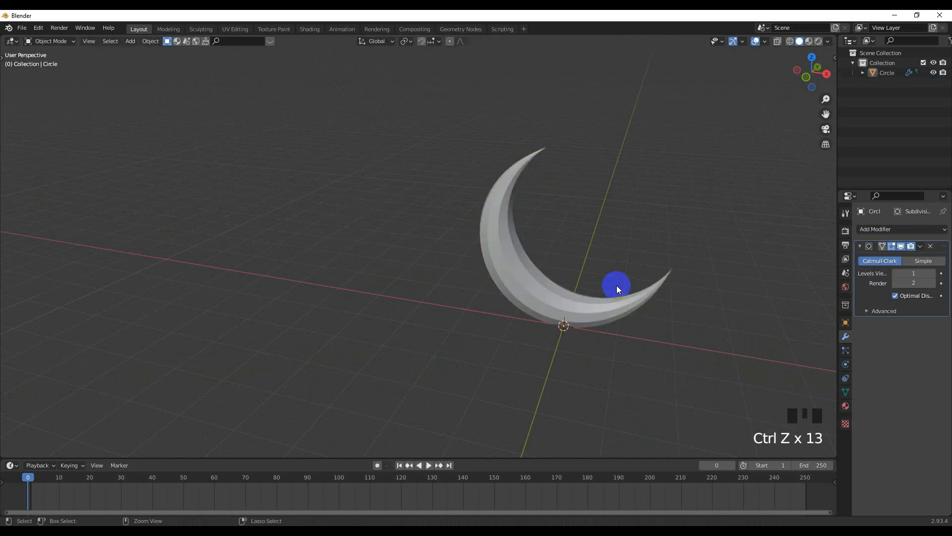
key(ctrl+z)
key(ctrl+z)
key(ctrl+z)
key(ctrl+z)
key(ctrl+z)
key(ctrl+z)
key(ctrl+z)
key(ctrl+z)
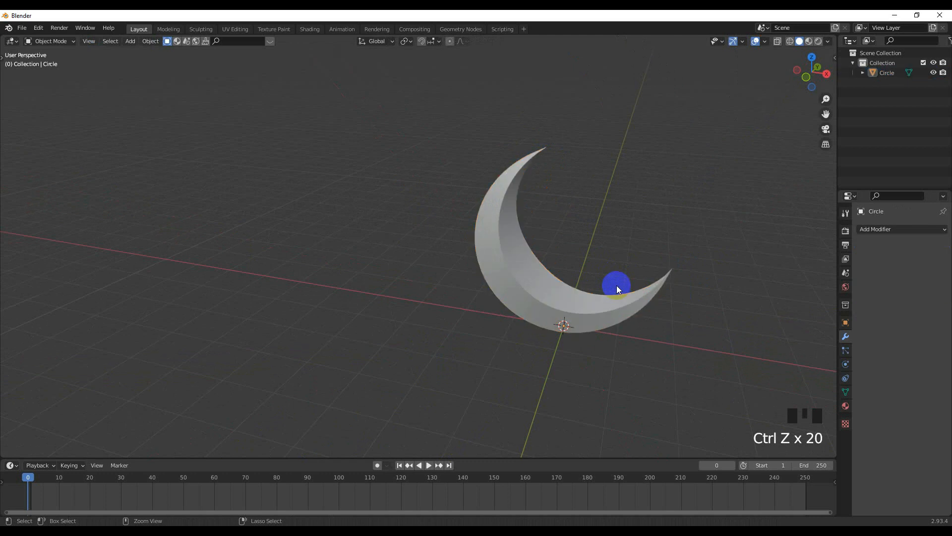
key(ctrl+z)
key(ctrl+z)
key(ctrl+z)
key(ctrl+z)
key(ctrl+z)
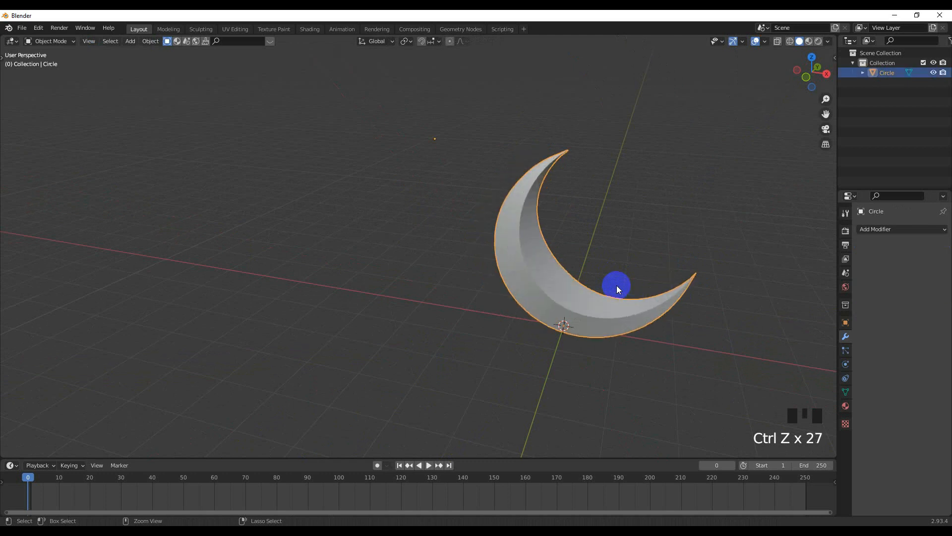
key(ctrl+z)
key(ctrl+z)
key(ctrl+z)
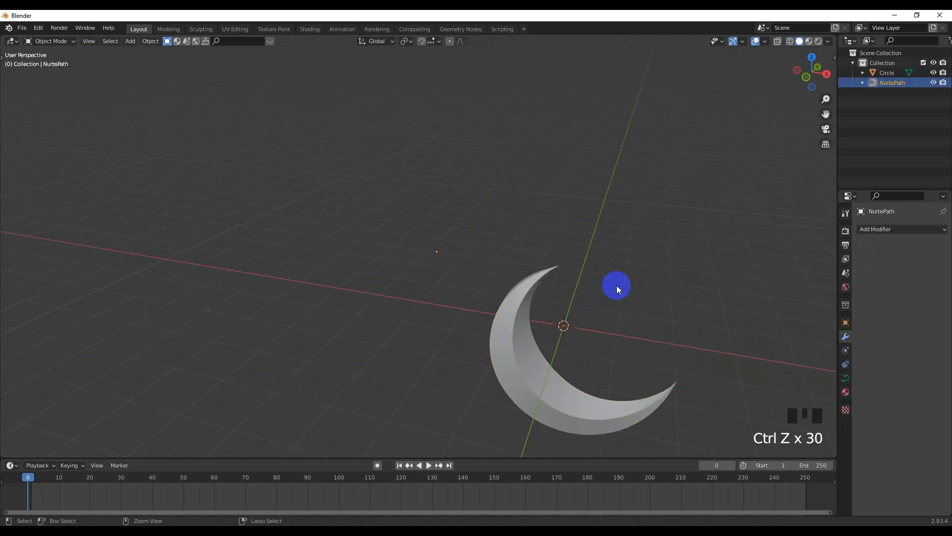
- Move the crescent and path together about 2.22 m up and 0.45 m along negative X, placing the crescent's lowest point at the world origin
scroll(583, 294, down, 3)
shift+middle_drag(583, 293, 570, 251)
scroll(514, 287, up, 3)
drag(425, 224, 594, 321)
key(KP_1)
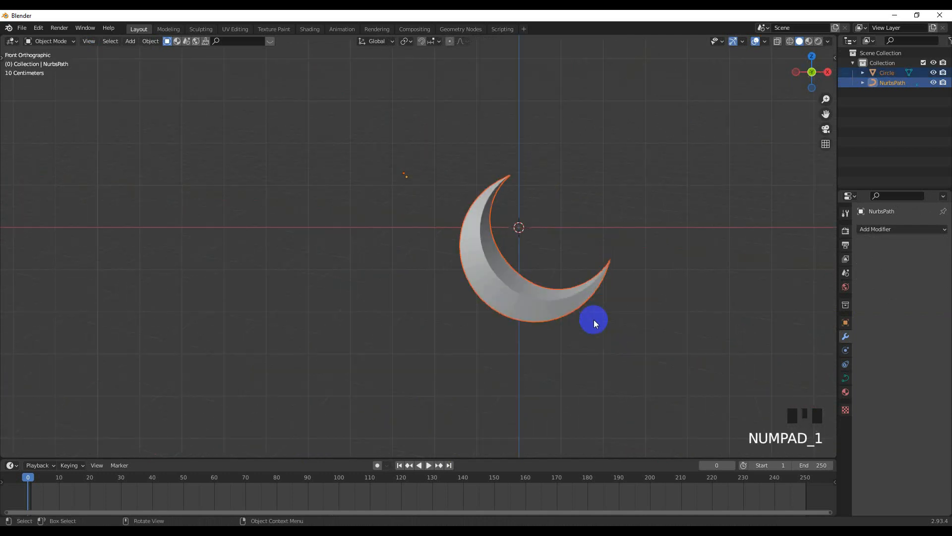
key(g)
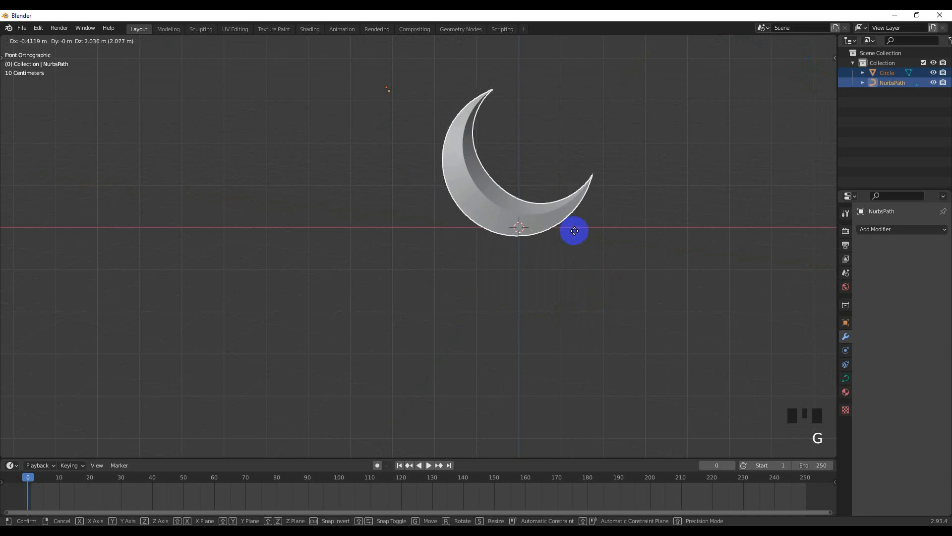
click(574, 212)
scroll(574, 223, up, 4)
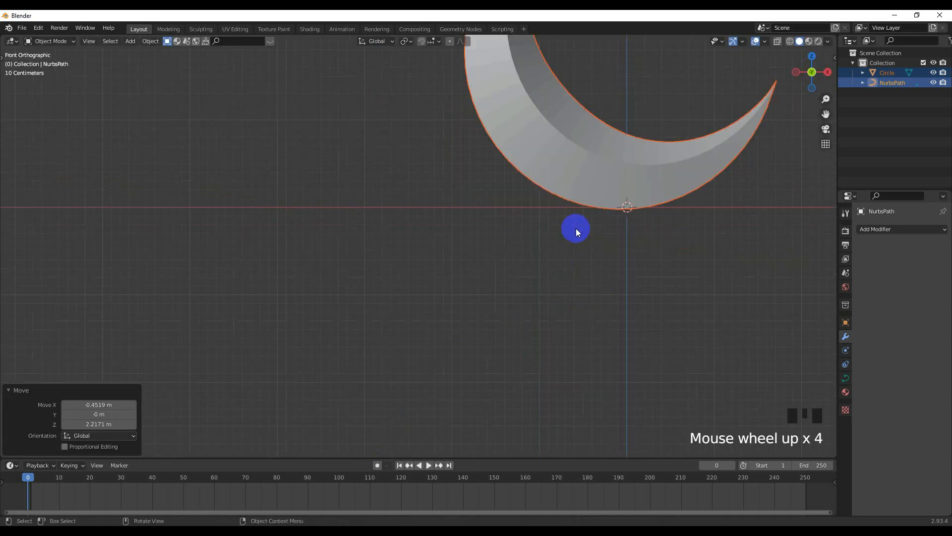
shift+middle_drag(574, 227, 395, 308)
- Add a Subdivision Surface modifier to the crescent mesh and set its viewport level to 2
click(395, 311)
click(445, 232)
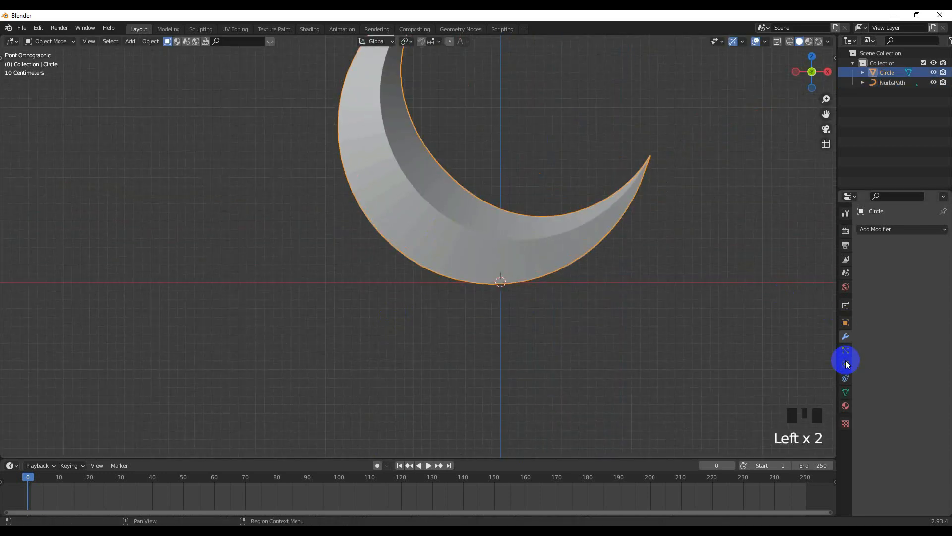
click(890, 230)
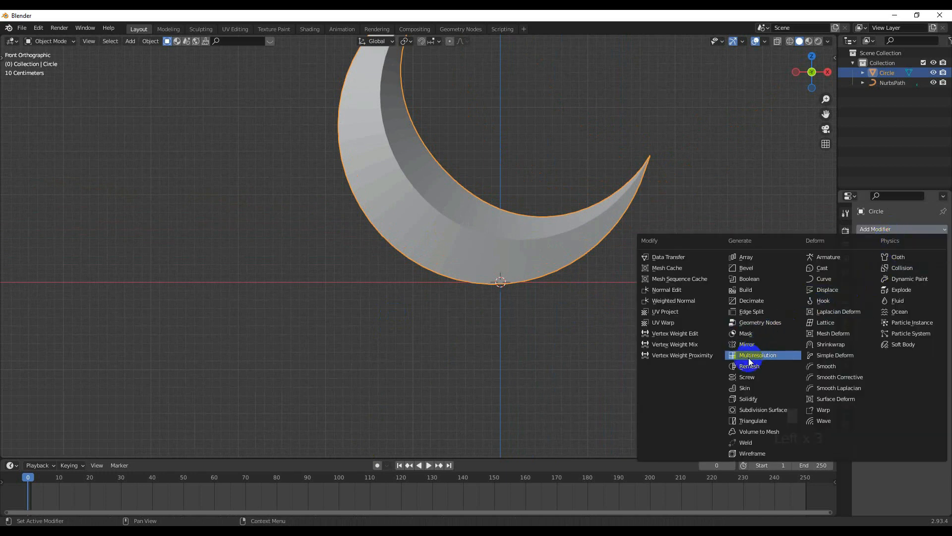
click(757, 410)
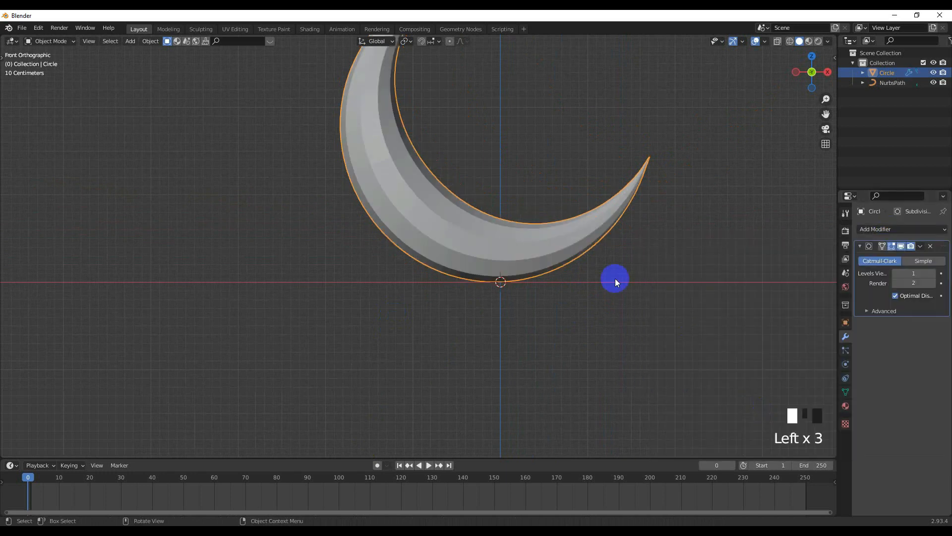
middle_drag(614, 278, 543, 296)
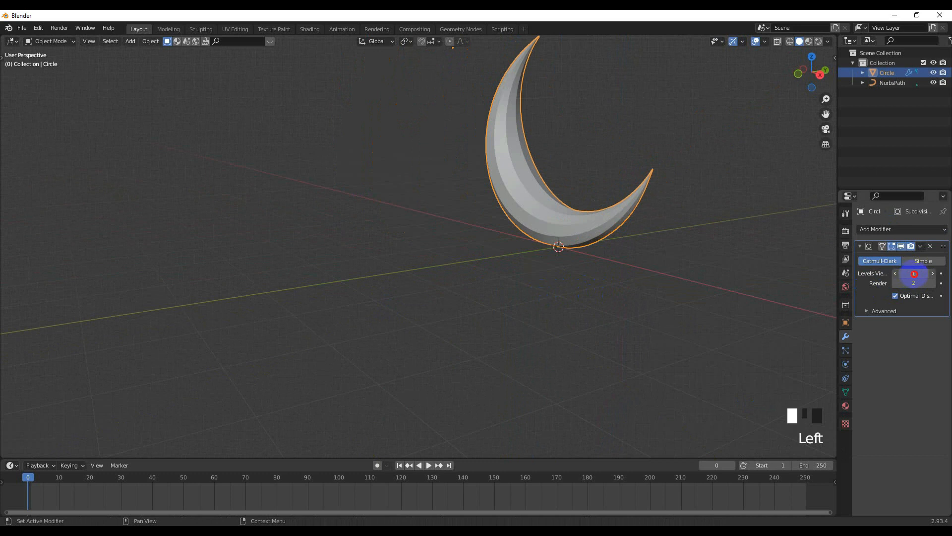
drag(921, 273, 925, 273)
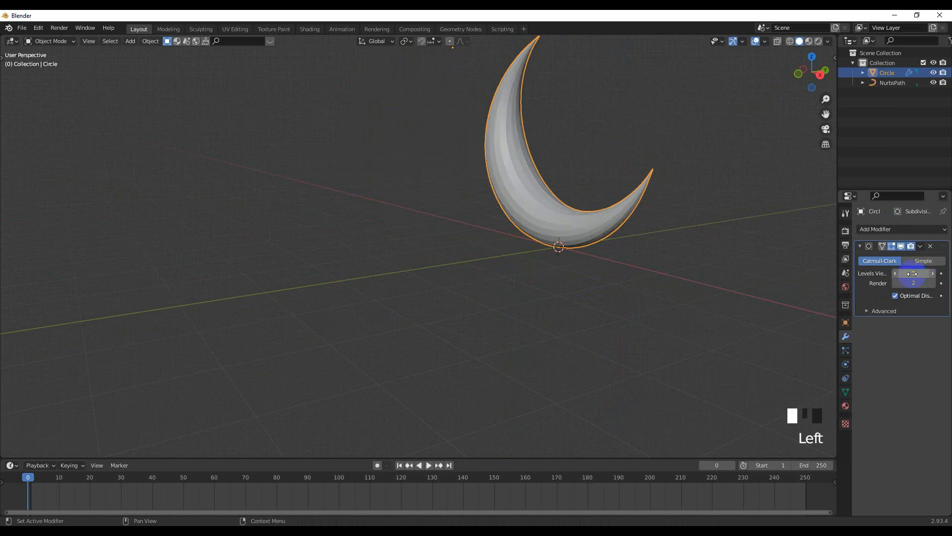
- Apply smooth shading to the crescent
shift+middle_drag(665, 217, 602, 254)
scroll(607, 279, up, 3)
key(KP_1)
scroll(554, 256, up, 2)
right_click(484, 257)
right_click(483, 259)
scroll(483, 256, down, 3)
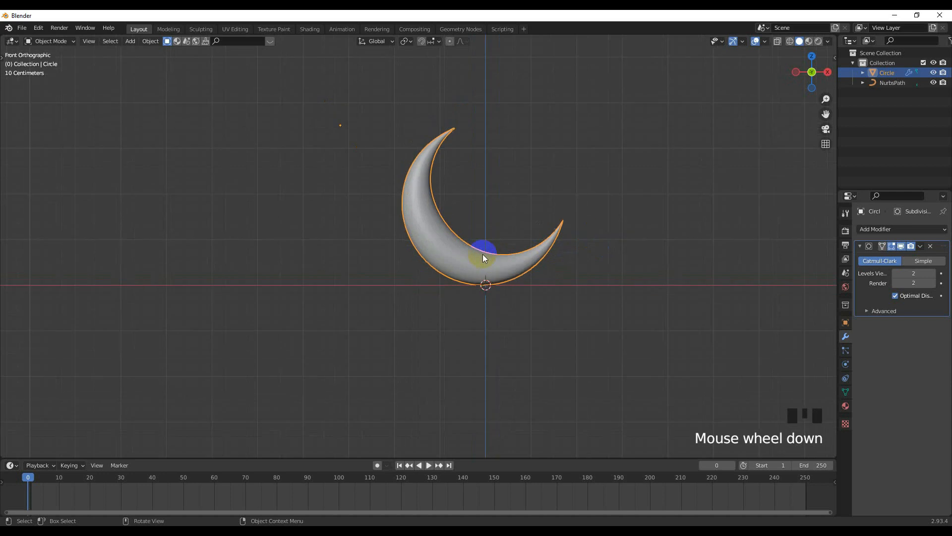
- Duplicate the crescent together with its path and place the copies about 5.65 m along positive X
drag(337, 136, 627, 304)
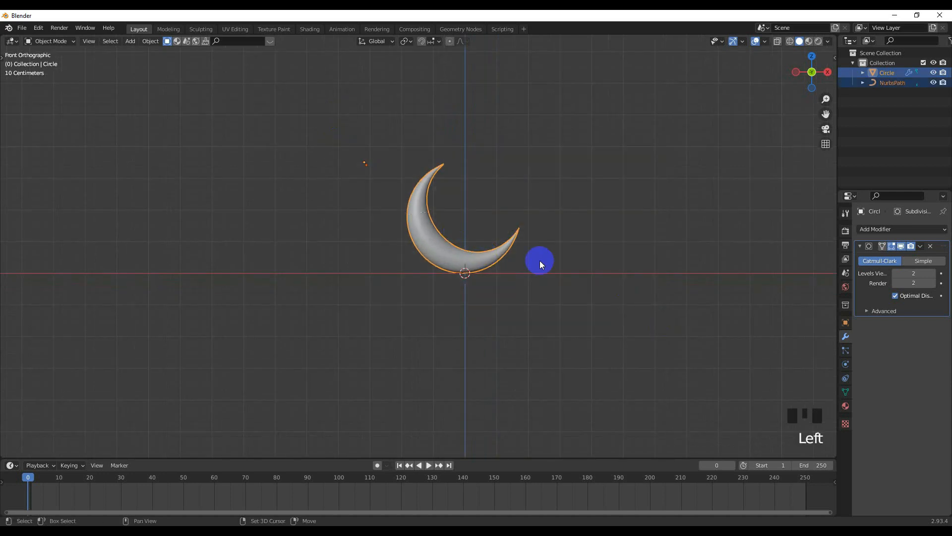
key(shift+d)
click(718, 260)
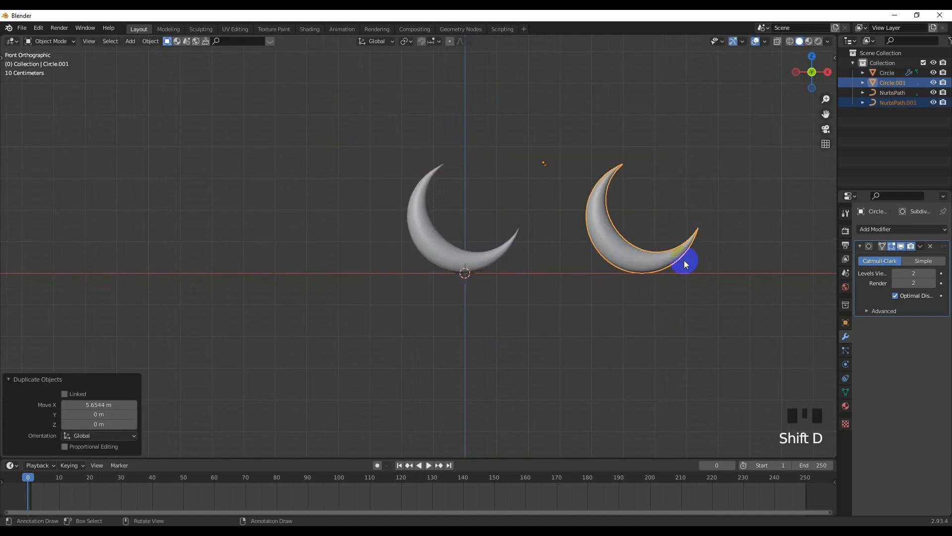
scroll(545, 255, up, 4)
middle_drag(545, 255, 489, 305)
key(KP_7)
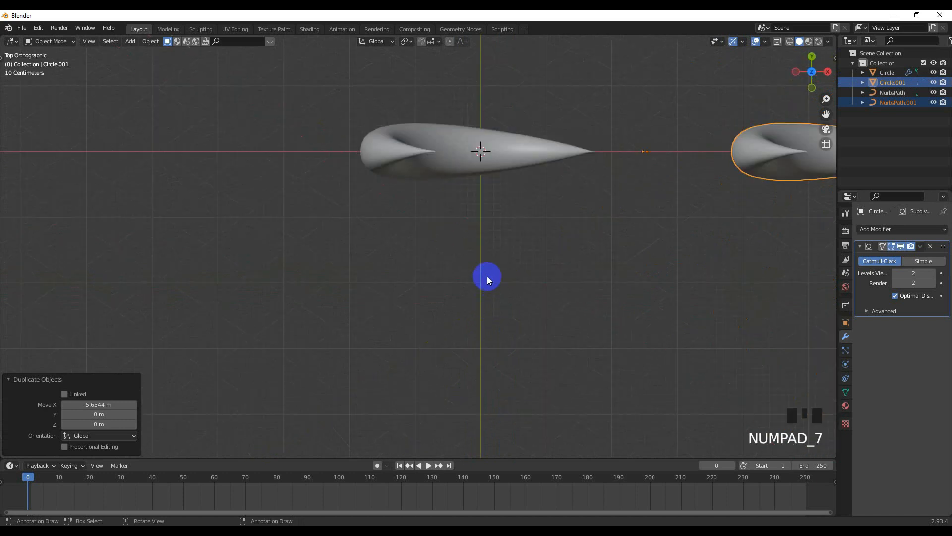
shift+middle_drag(481, 209, 489, 299)
click(485, 296)
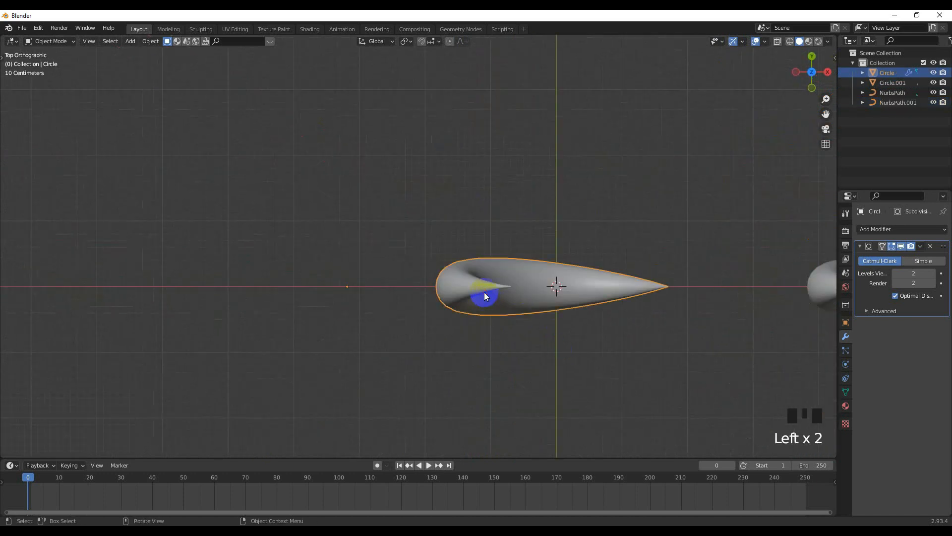
key(Tab)
scroll(484, 292, up, 2)
key(Tab)
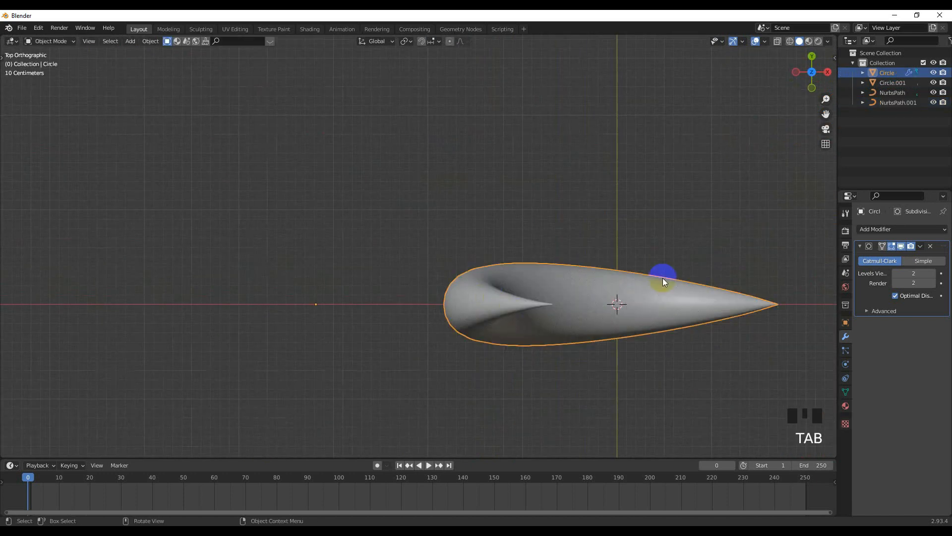
- In edit mode on the original path, try to fatten the crescent by increasing the radius at its two middle control points
click(888, 92)
scroll(673, 269, down, 5)
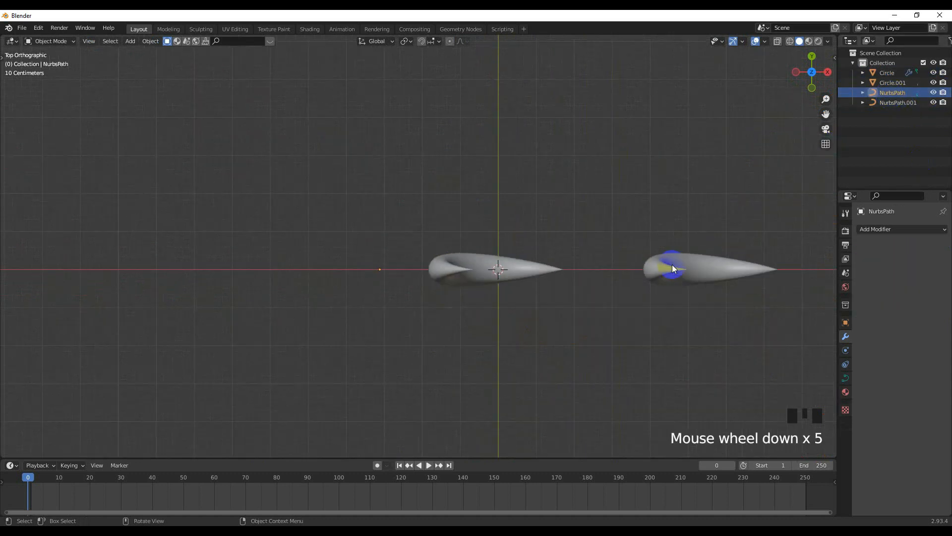
key(Tab)
scroll(670, 268, up, 3)
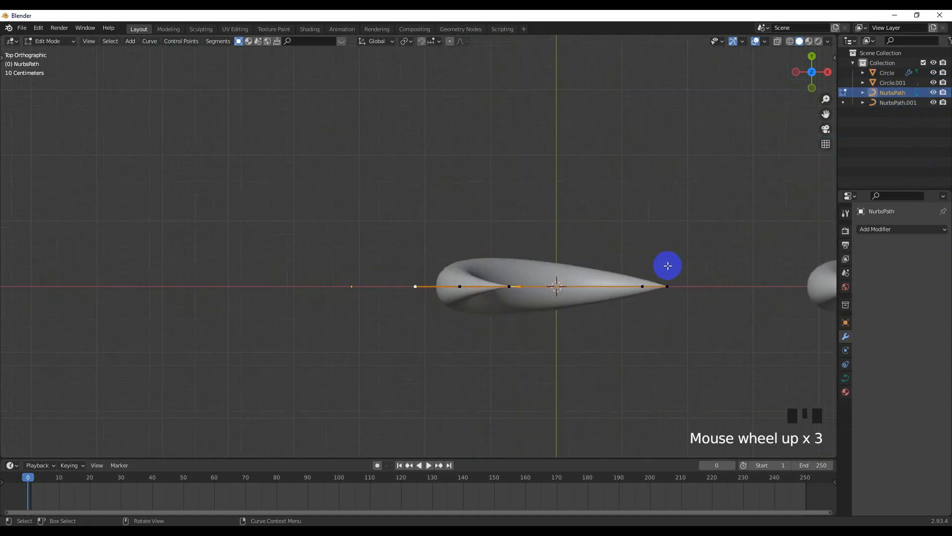
key(KP_3)
middle_drag(451, 303, 415, 254)
shift+click(444, 413)
key(alt+s)
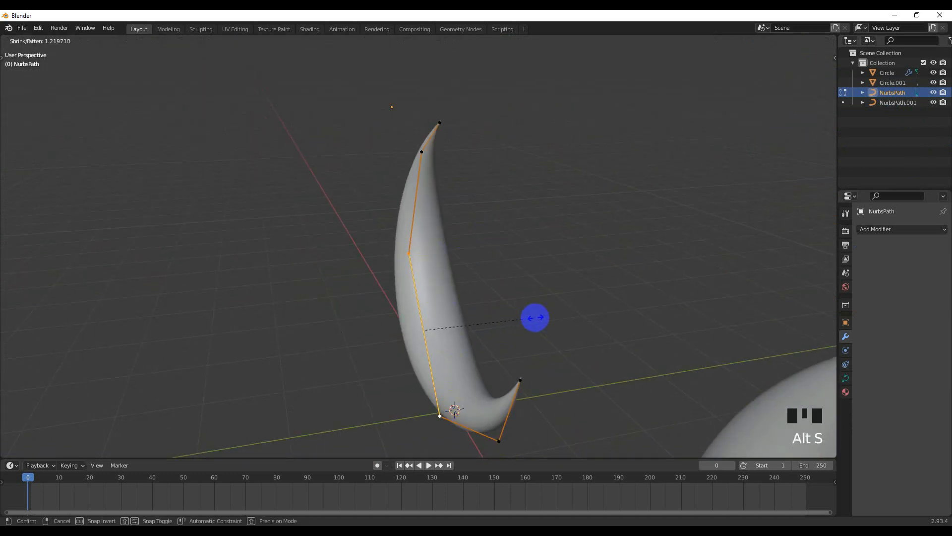
click(774, 316)
scroll(513, 295, down, 1)
- Try scaling the radius at the path's control points near both tips and again at the middle ones, and return to object mode
middle_drag(508, 295, 422, 193)
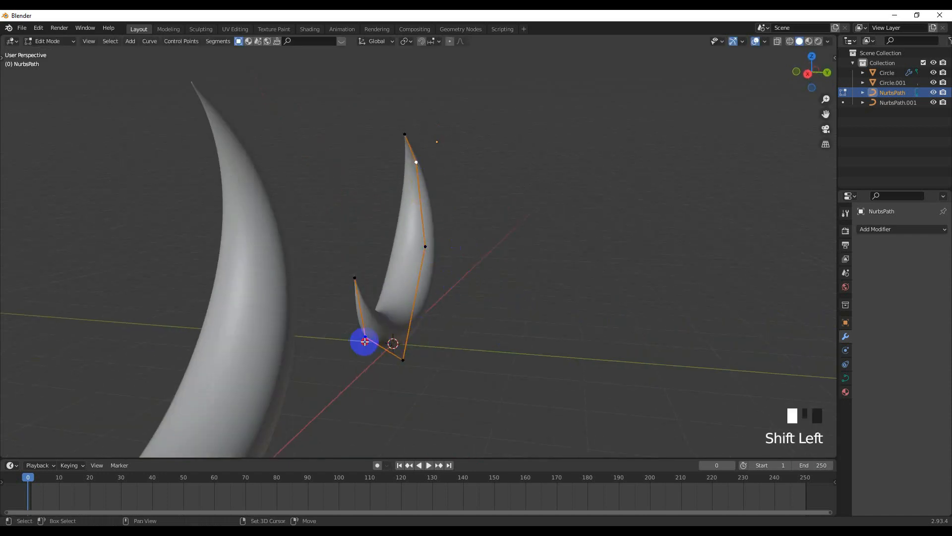
key(alt+s)
click(733, 337)
click(415, 246)
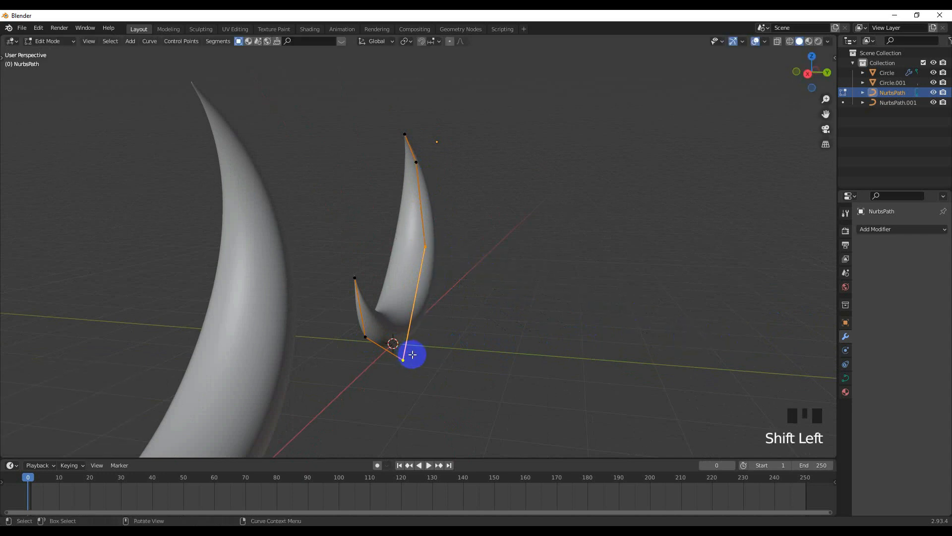
key(alt+s)
click(502, 381)
middle_drag(453, 314, 514, 325)
middle_drag(515, 326, 478, 328)
click(478, 327)
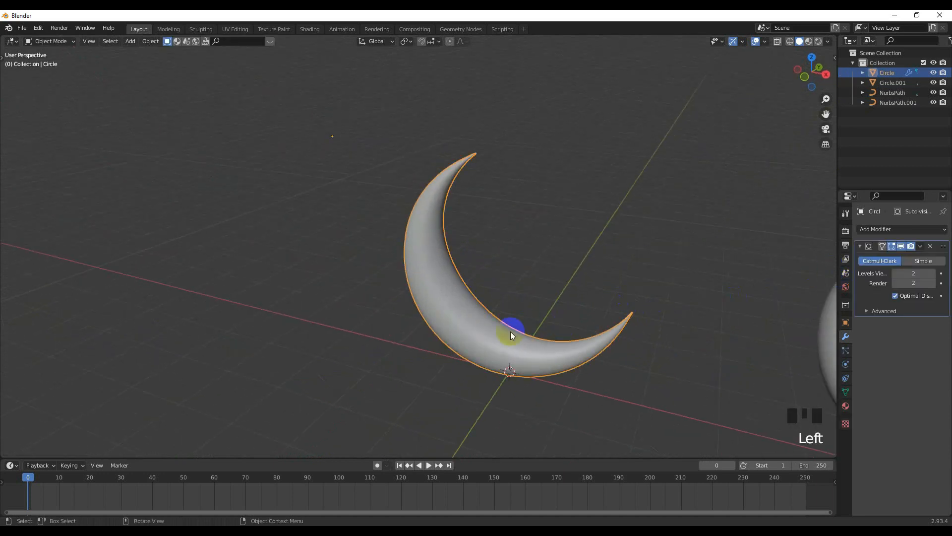
- Undo the path edits, duplication, smoothing, subdivision and earlier move, back to before the crescent's Curve modifier was applied
key(ctrl+z)
key(ctrl+z)
key(ctrl+z)
key(ctrl+z)
key(ctrl+z)
key(ctrl+z)
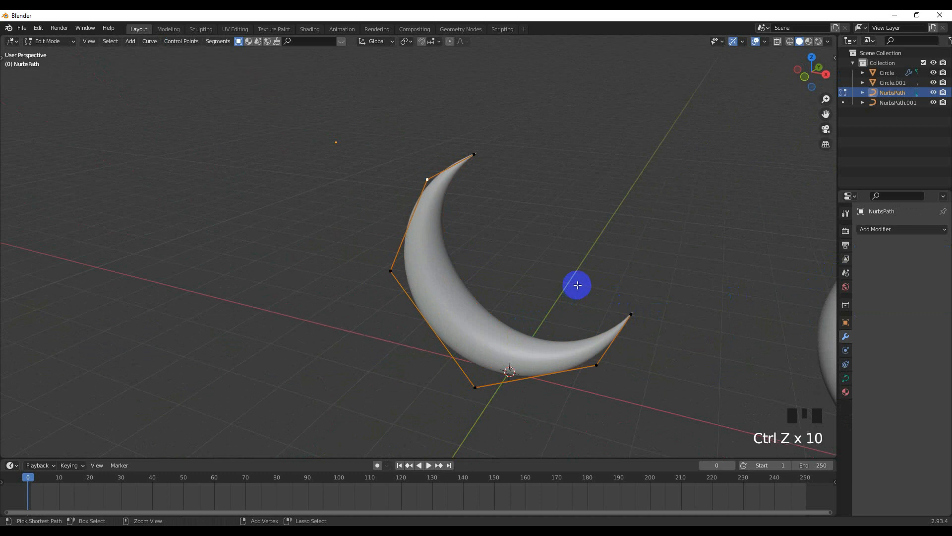
key(ctrl+z)
key(ctrl+z)
key(ctrl+z)
key(ctrl+z)
key(ctrl+z)
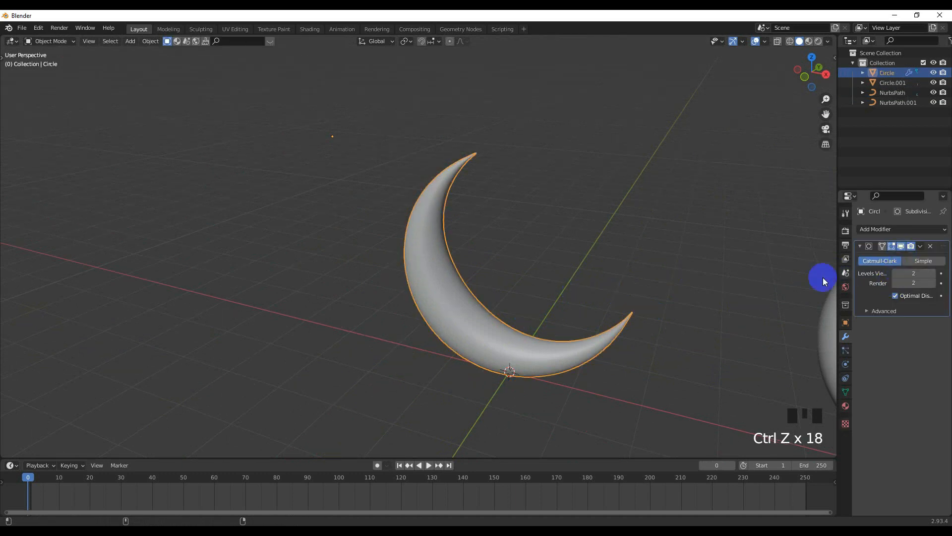
key(ctrl+z)
key(ctrl+z)
key(ctrl+z)
key(ctrl+z)
key(ctrl+z)
key(ctrl+z)
key(ctrl+z)
key(ctrl+z)
key(ctrl+z)
key(ctrl+z)
key(ctrl+z)
key(ctrl+z)
key(ctrl+z)
key(ctrl+z)
key(ctrl+z)
key(ctrl+z)
key(ctrl+z)
key(ctrl+z)
key(ctrl+z)
key(ctrl+z)
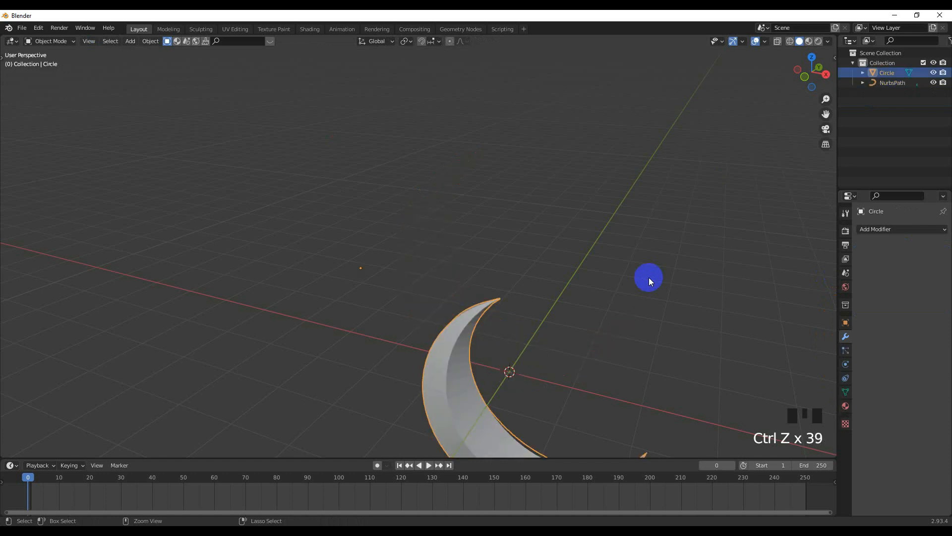
key(ctrl+z)
- Move the crescent and path together about 2.25 m up and 0.39 m along negative X, placing the crescent's lowest point at the origin
scroll(544, 334, down, 5)
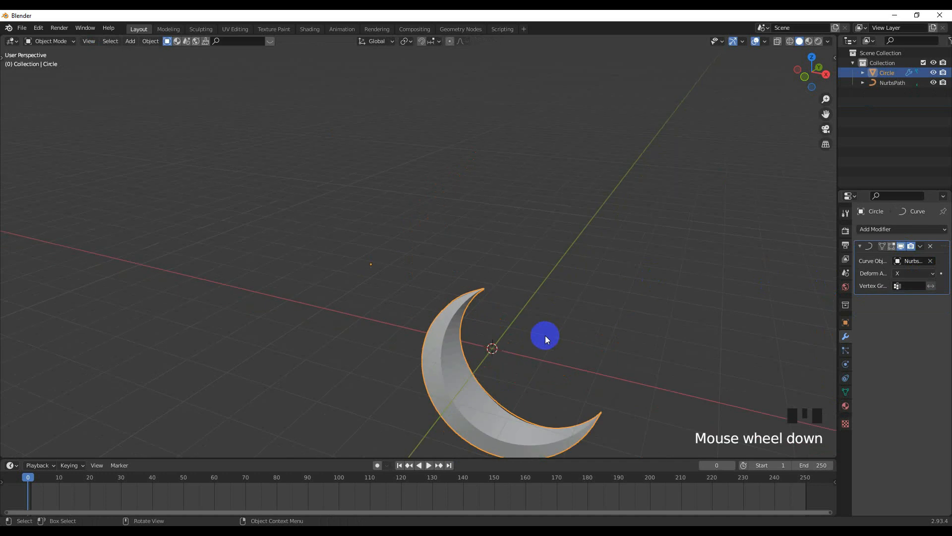
shift+middle_drag(544, 334, 538, 300)
drag(377, 183, 517, 316)
key(KP_1)
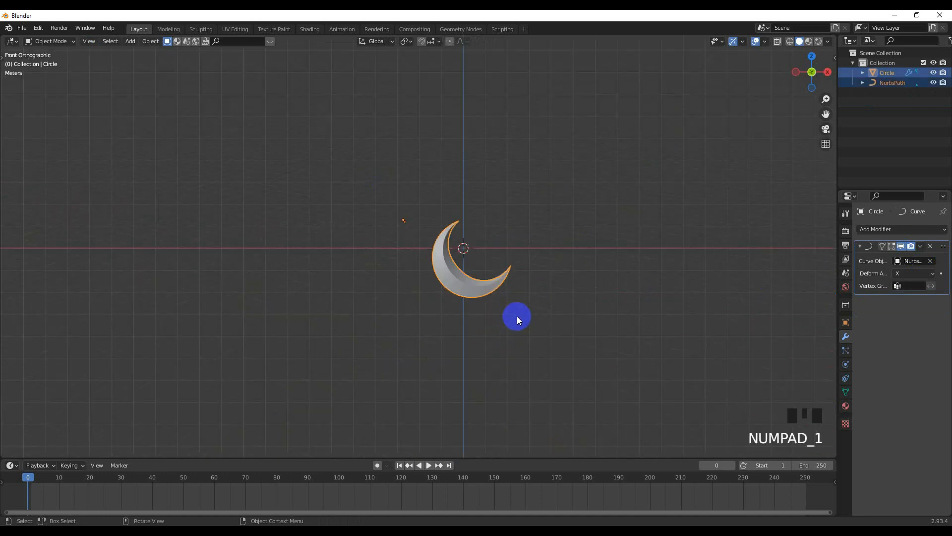
scroll(517, 317, up, 4)
key(g)
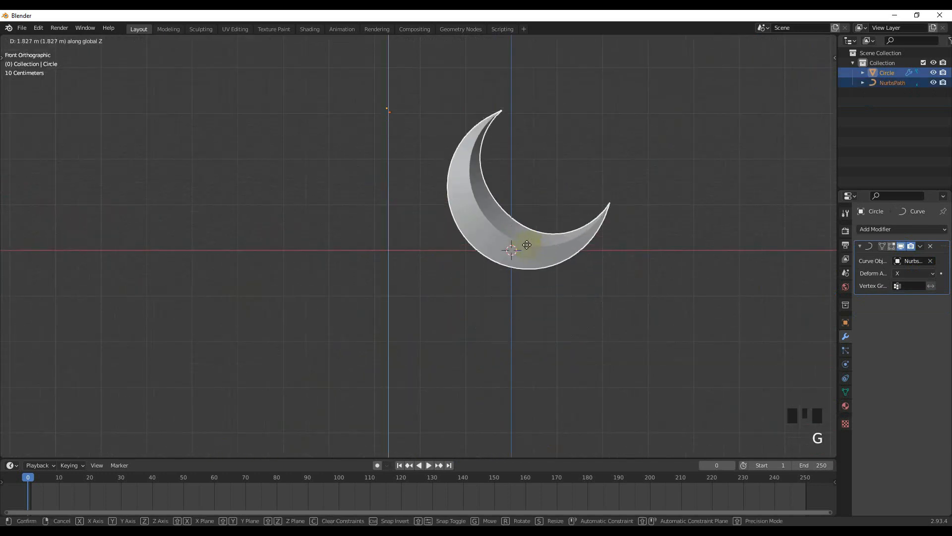
click(521, 236)
scroll(521, 240, up, 3)
shift+middle_drag(444, 280, 306, 336)
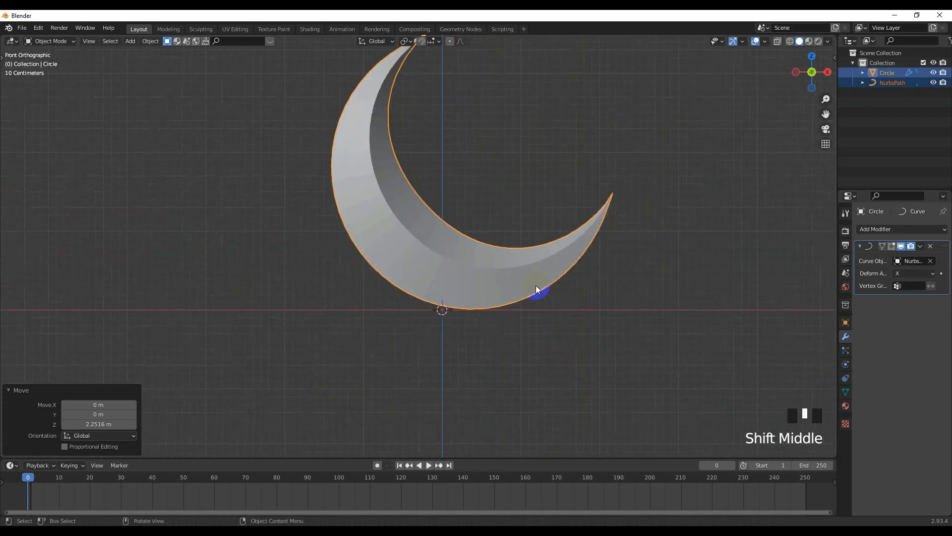
key(g)
key(x)
click(507, 289)
- Duplicate the crescent and path, with the live Curve modifier, and place the copies about 11.78 m along positive X
scroll(507, 289, down, 5)
shift+middle_drag(466, 313, 386, 303)
key(shift+d)
key(x)
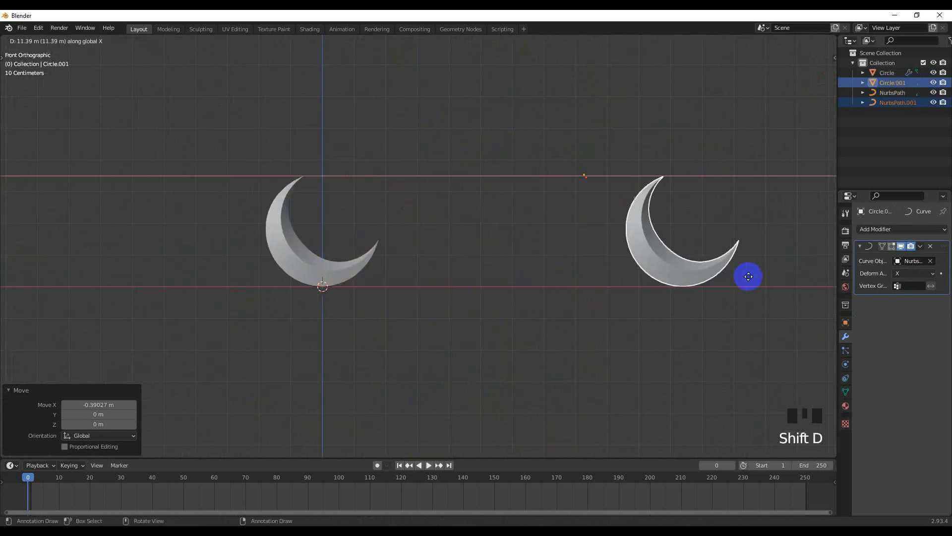
click(444, 287)
middle_drag(391, 298, 492, 300)
key(KP_7)
scroll(360, 325, up, 3)
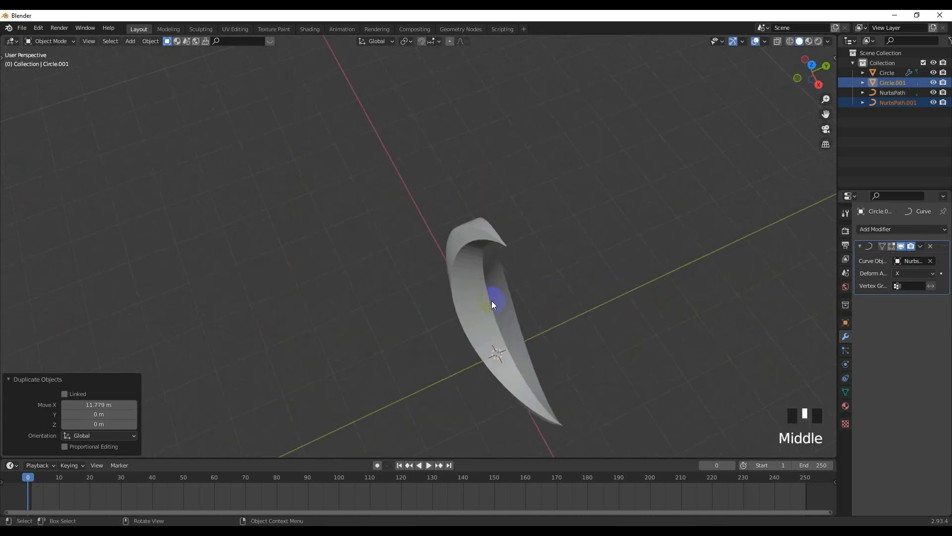
click(492, 300)
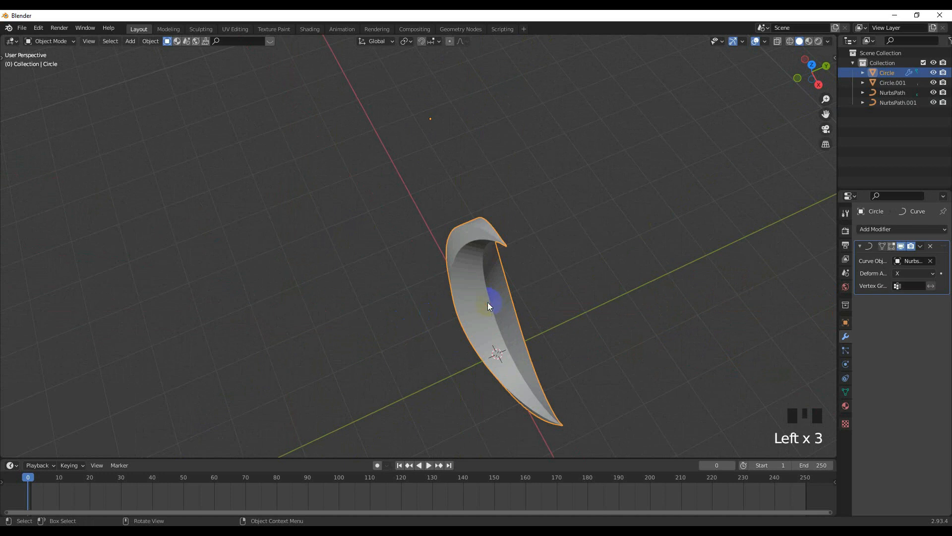
click(875, 93)
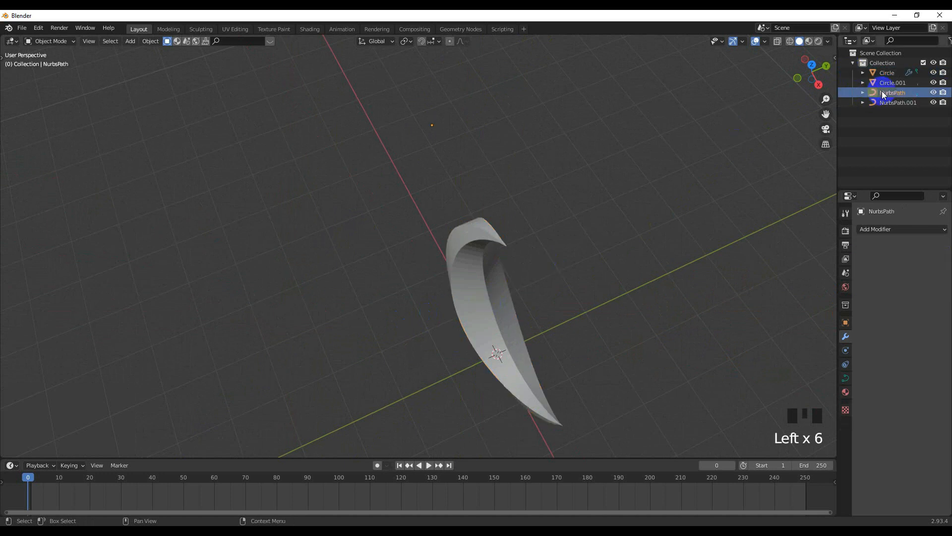
key(Tab)
middle_drag(504, 265, 474, 264)
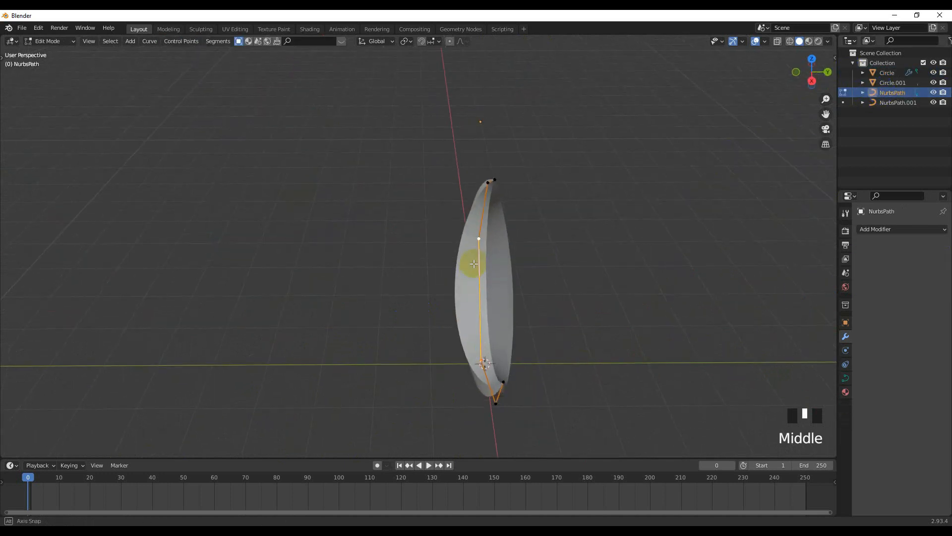
key(Tab)
- Apply smooth shading to the original crescent and enable Auto Smooth for its normals at 30°
click(500, 276)
right_click(500, 276)
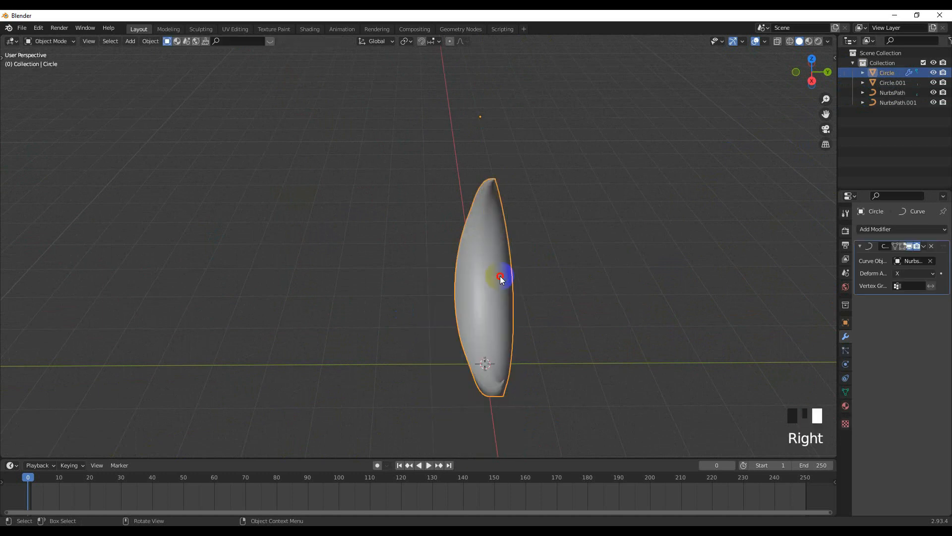
middle_drag(825, 253, 690, 298)
click(845, 392)
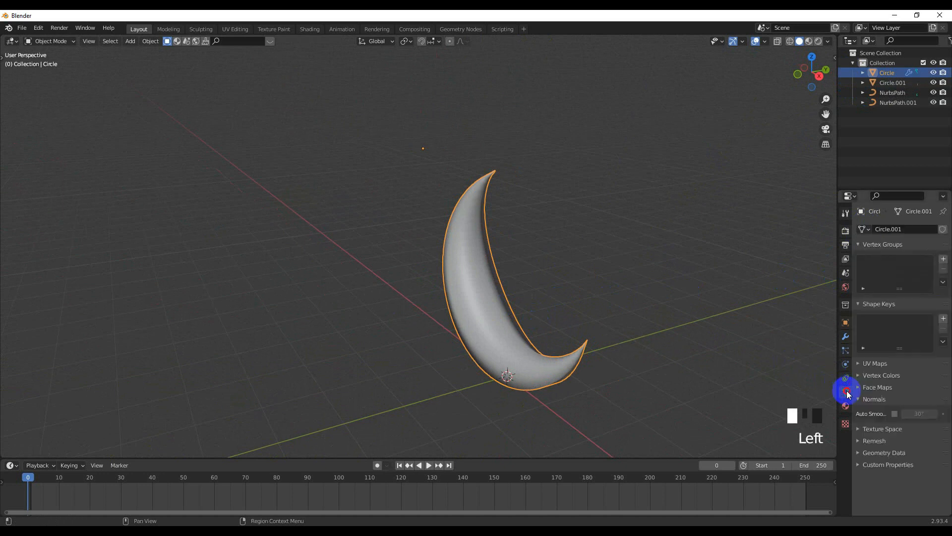
click(894, 413)
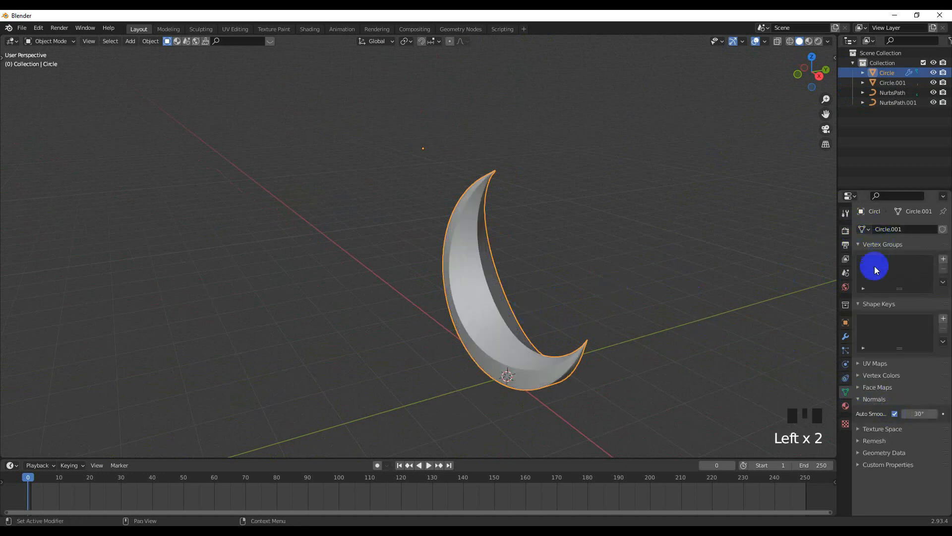
- Add a Catmull-Clark Subdivision Surface modifier to the original crescent with viewport level 2
click(846, 338)
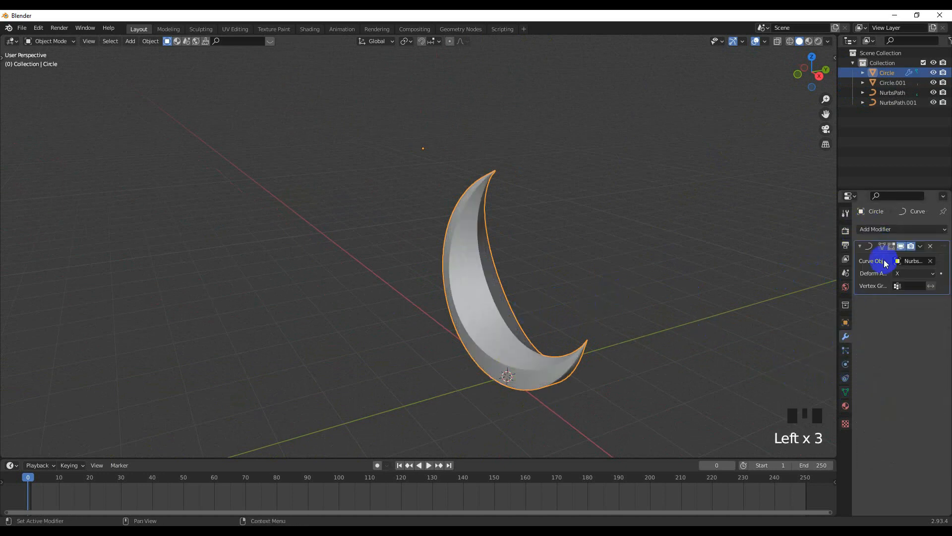
click(877, 230)
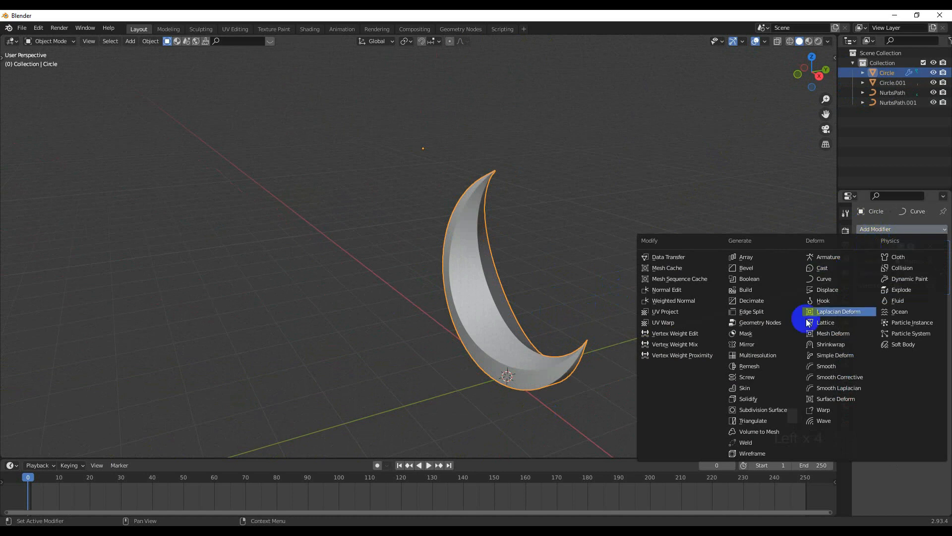
click(758, 410)
scroll(574, 317, up, 2)
click(924, 327)
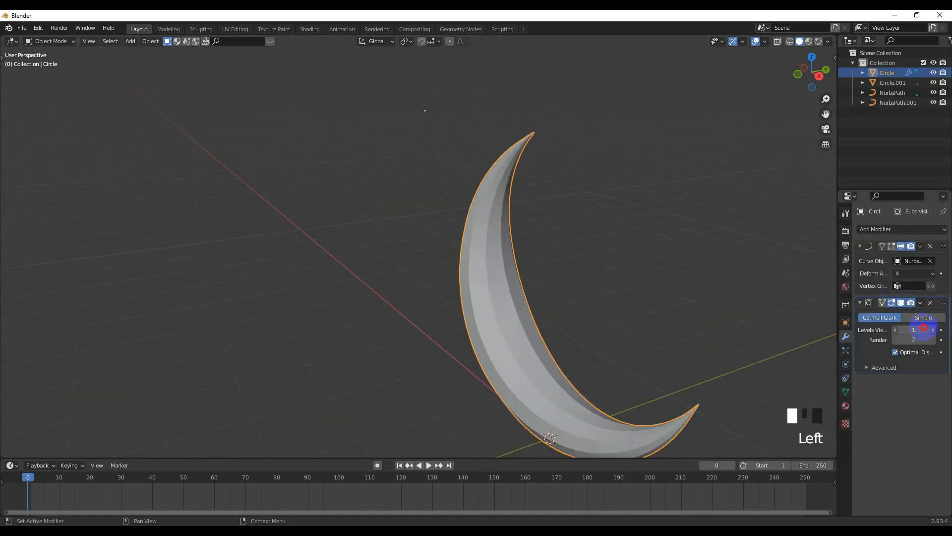
click(933, 328)
middle_drag(567, 335, 509, 345)
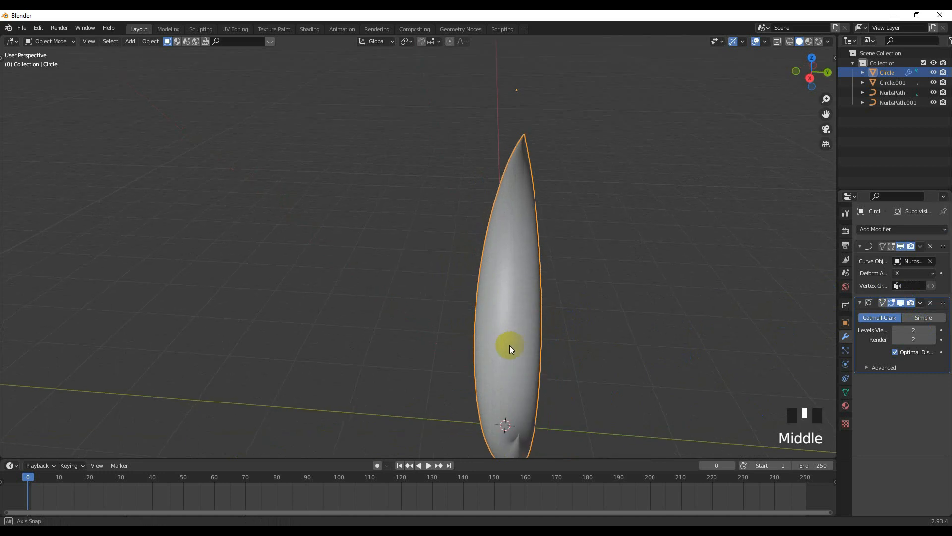
key(Tab)
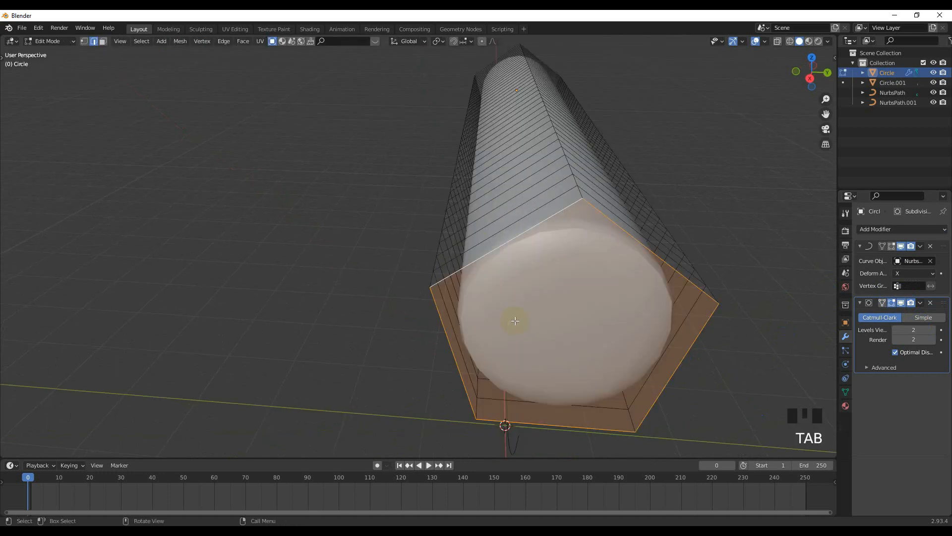
key(Tab)
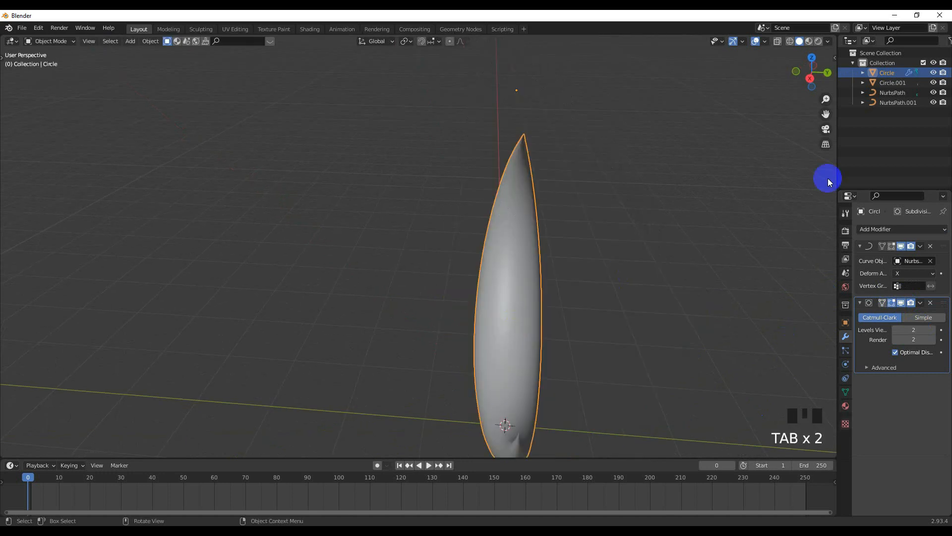
- Shrink/Fatten the curve radius at the two middle control points of the original crescent's path
click(891, 94)
key(Tab)
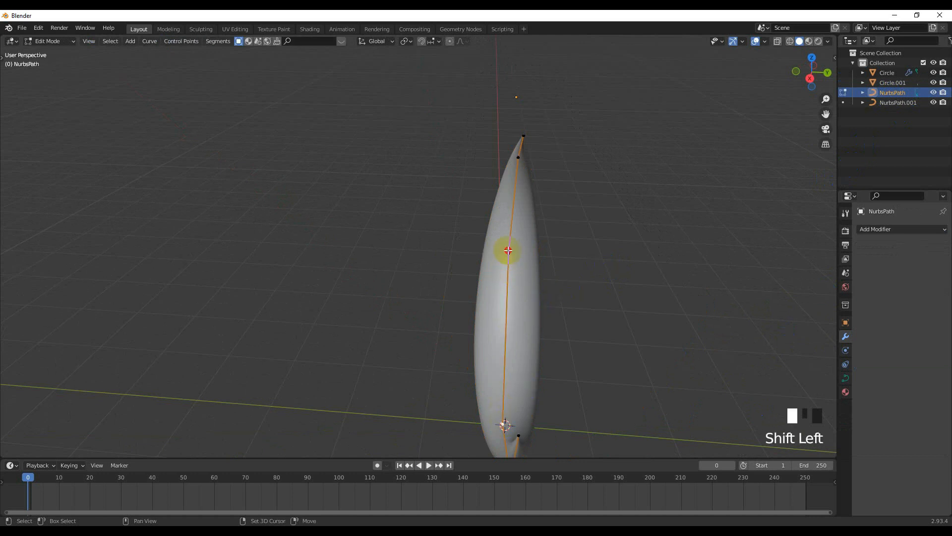
key(KP_7)
middle_drag(542, 226, 560, 194)
shift+middle_drag(560, 195, 568, 278)
scroll(516, 270, up, 2)
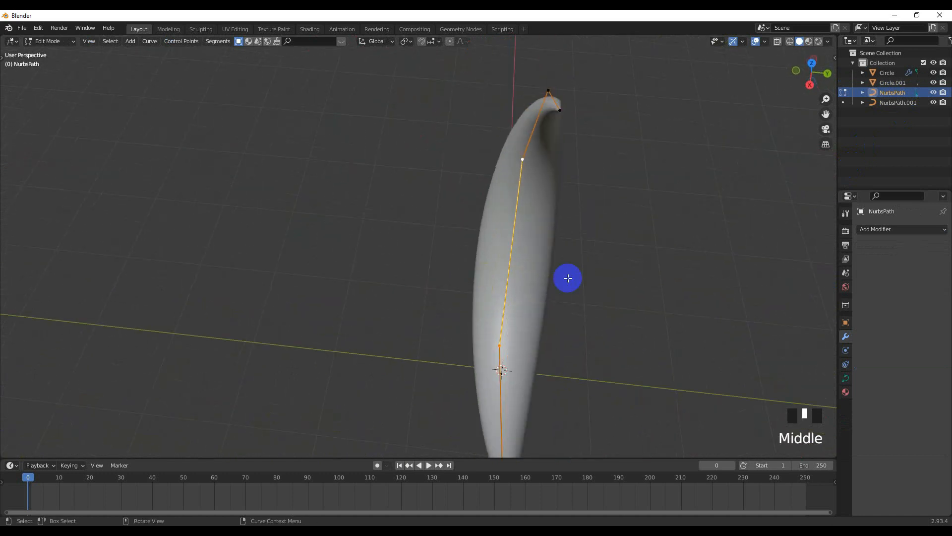
key(alt+s)
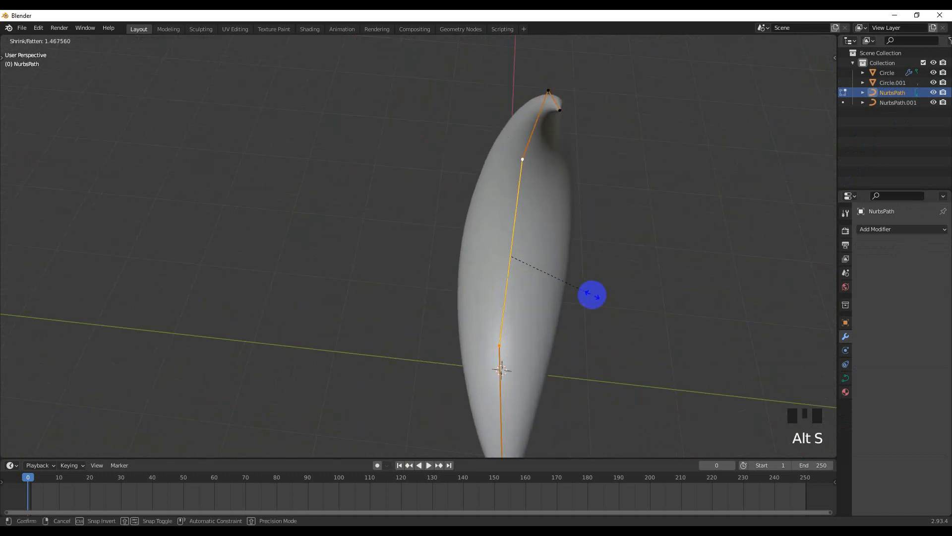
click(504, 307)
- Enlarge the curve radius at the two control points next to the tips of the original crescent's path, and return to Object Mode
middle_drag(504, 308, 437, 151)
click(414, 120)
middle_drag(667, 381, 571, 388)
key(alt+s)
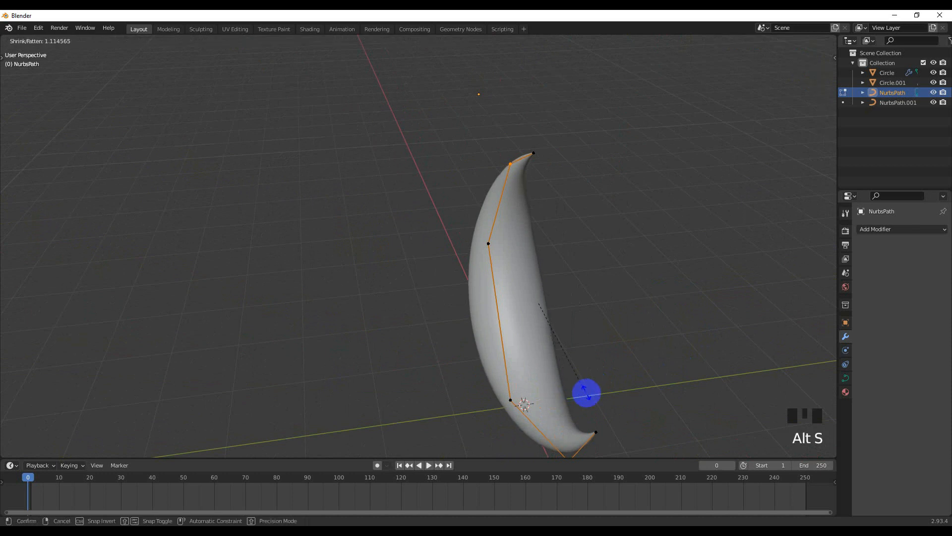
click(616, 429)
middle_drag(616, 429, 527, 380)
key(Tab)
scroll(631, 366, down, 5)
scroll(510, 358, up, 2)
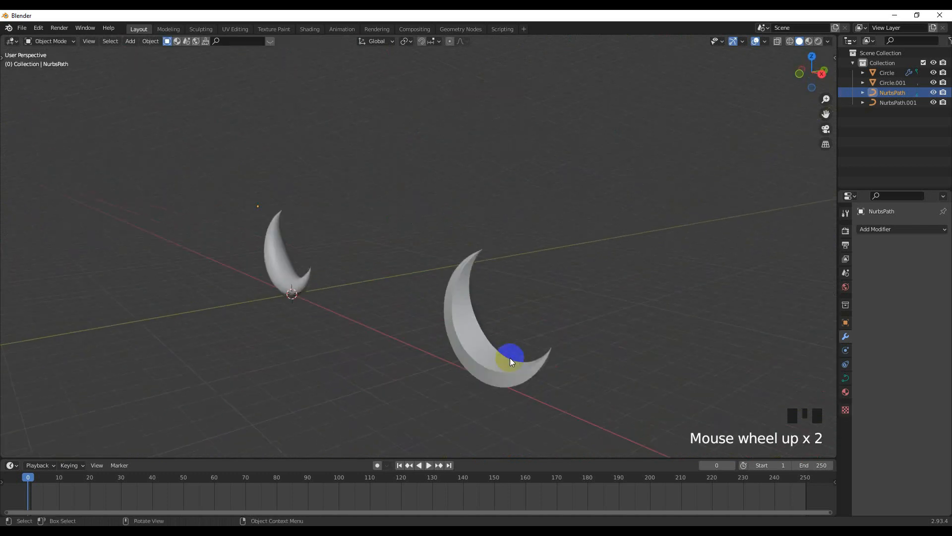
- Bevel the two long side edges of the duplicate crescent's mesh about 0.23 m wide with 4 segments
click(508, 358)
key(Tab)
scroll(518, 322, up, 1)
middle_drag(519, 323, 576, 297)
key(Tab)
key(Tab)
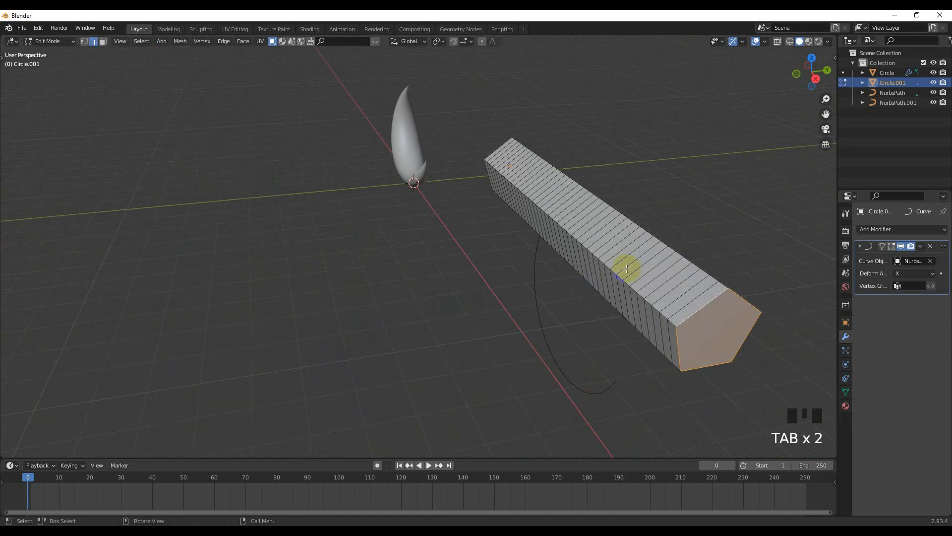
click(654, 305)
alt+shift+triple_click(655, 305)
middle_drag(654, 305, 614, 290)
alt+shift+click(537, 329)
shift+middle_drag(530, 348, 626, 308)
scroll(559, 337, up, 2)
key(ctrl+b)
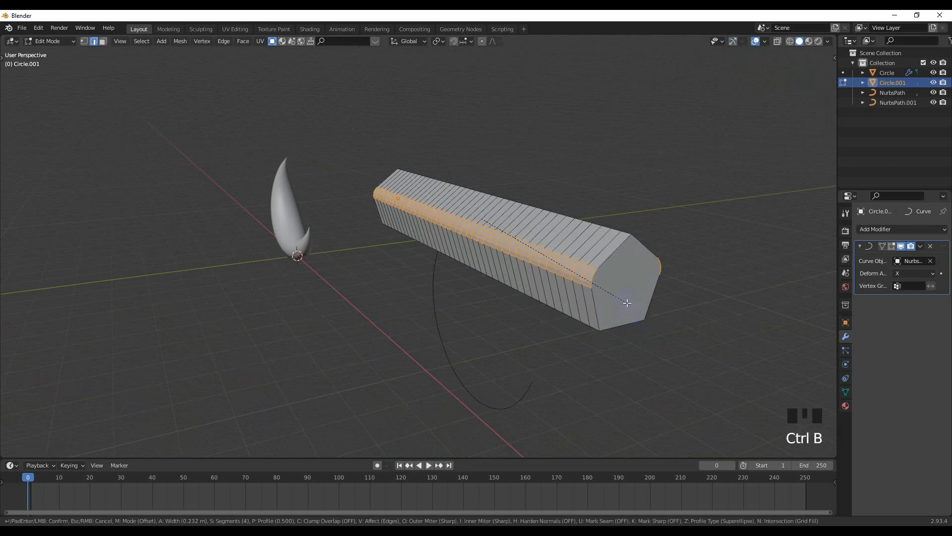
click(627, 305)
key(Tab)
middle_drag(530, 340, 591, 195)
scroll(469, 358, up, 3)
shift+middle_drag(469, 358, 538, 270)
scroll(410, 304, down, 2)
middle_drag(410, 303, 521, 329)
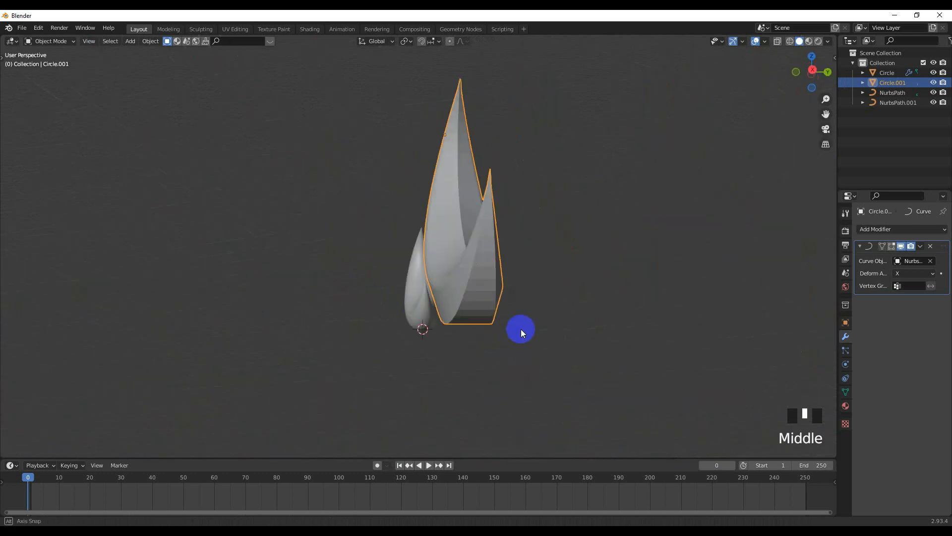
scroll(487, 300, up, 2)
click(486, 300)
key(Tab)
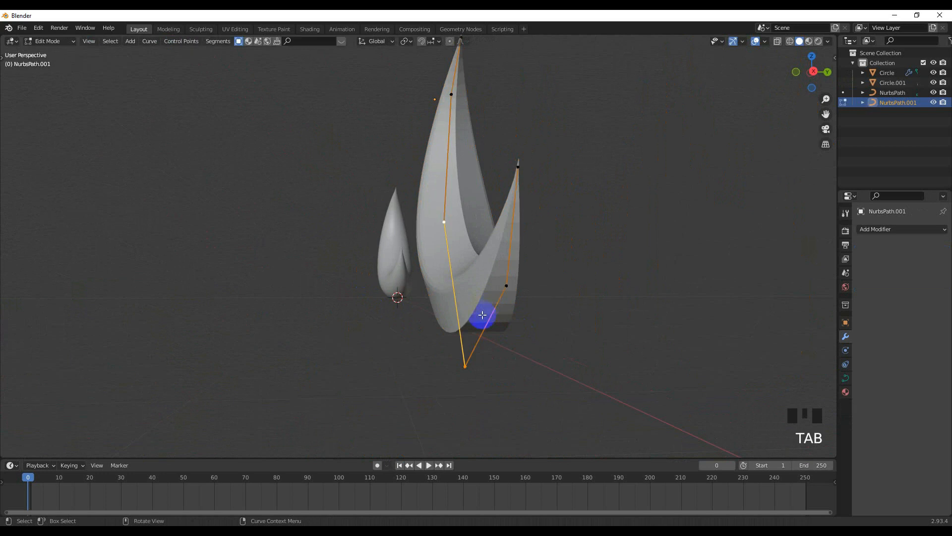
key(Tab)
- Bevel the two long bottom edges of the duplicate crescent's mesh about 0.5 m wide with 4 segments
click(483, 309)
key(Tab)
scroll(493, 325, down, 2)
shift+middle_drag(489, 273, 486, 313)
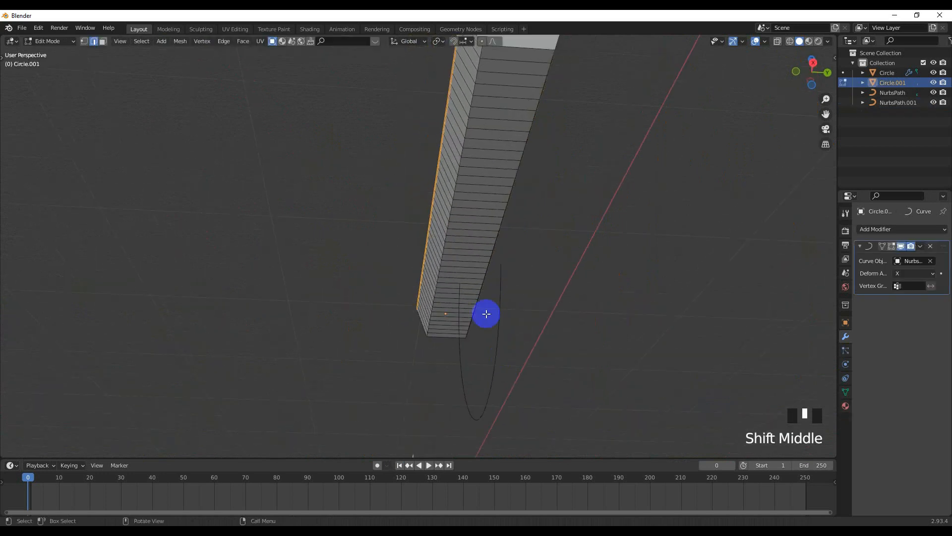
click(455, 154)
alt+shift+click(463, 143)
alt+shift+click(464, 143)
alt+shift+click(463, 144)
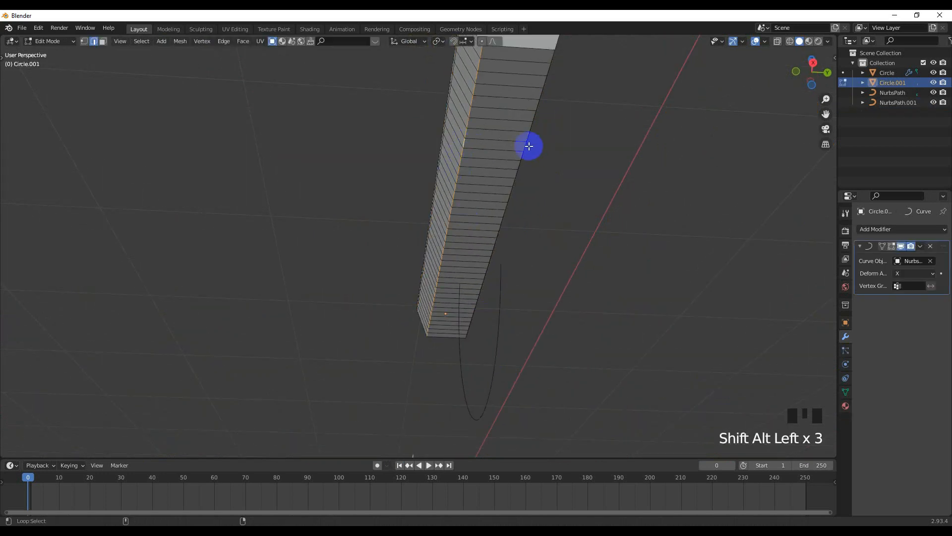
middle_drag(534, 129, 522, 180)
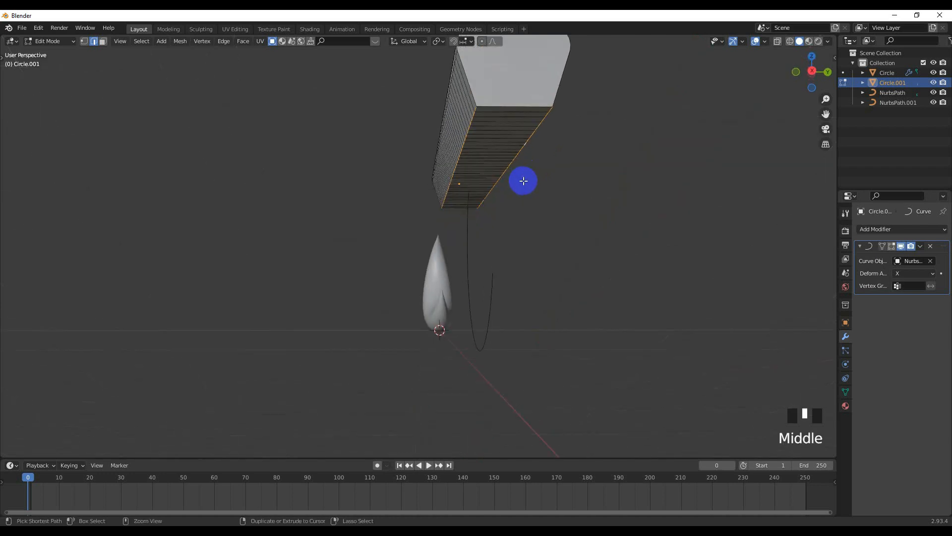
key(ctrl+b)
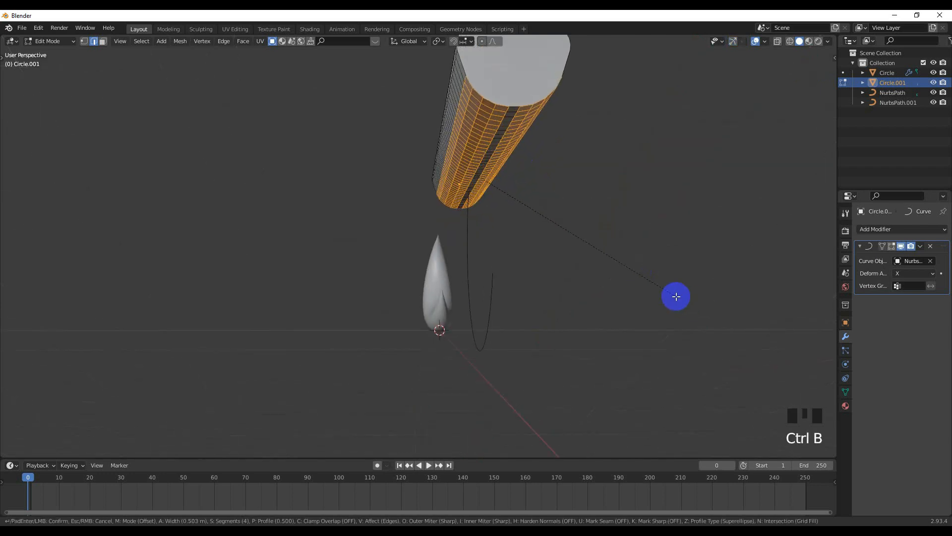
click(678, 296)
key(Tab)
- Apply smooth shading to the duplicate crescent and enable Auto Smooth for its normals at 30°
middle_drag(525, 302, 472, 278)
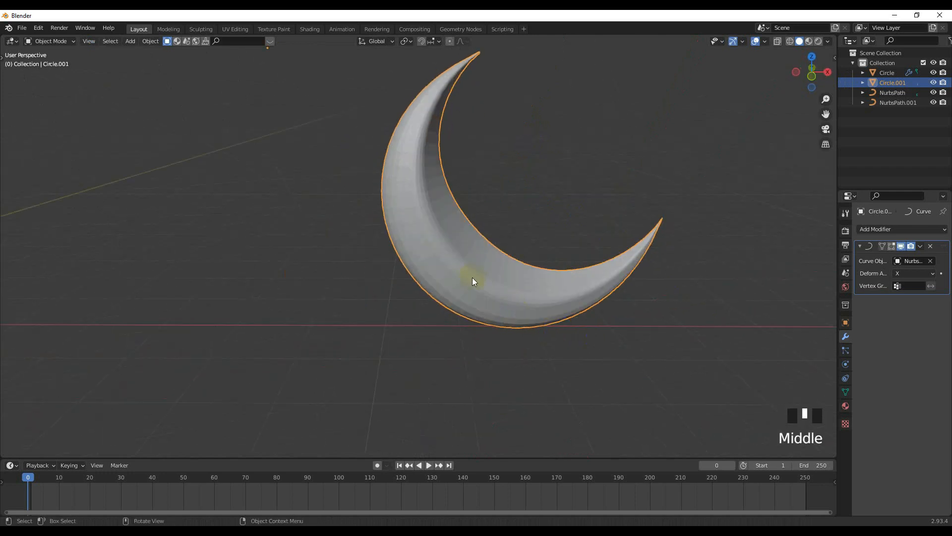
right_click(472, 278)
click(846, 392)
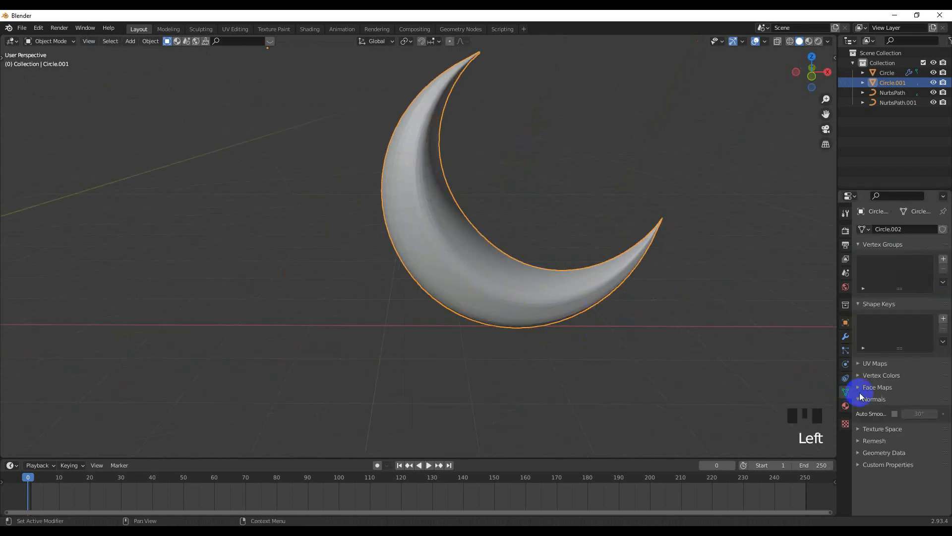
click(895, 414)
- Bevel the remaining long ridge edge along the top of the duplicate crescent's mesh with 4 segments
scroll(589, 244, down, 3)
middle_drag(589, 245, 485, 251)
scroll(629, 213, up, 4)
shift+middle_drag(629, 214, 473, 306)
key(Tab)
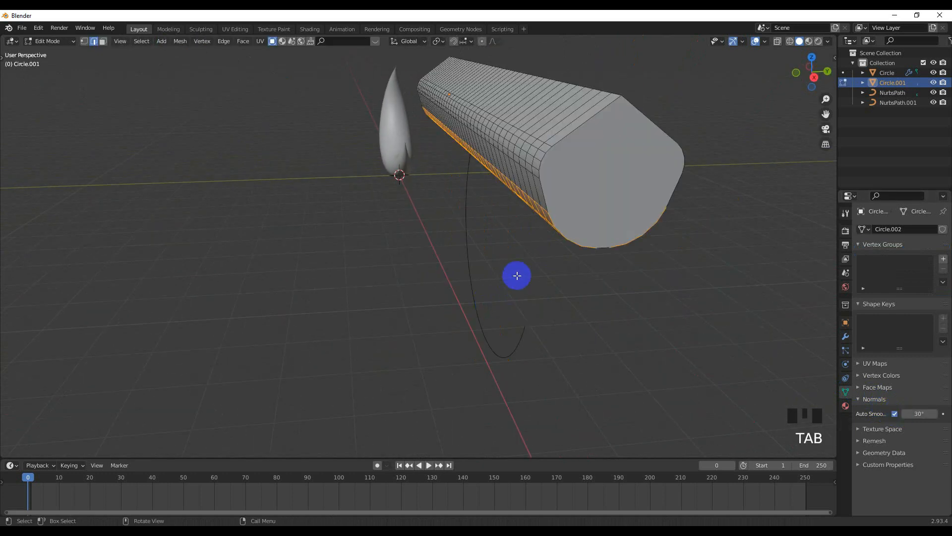
shift+middle_drag(517, 276, 493, 377)
alt+shift+triple_click(483, 321)
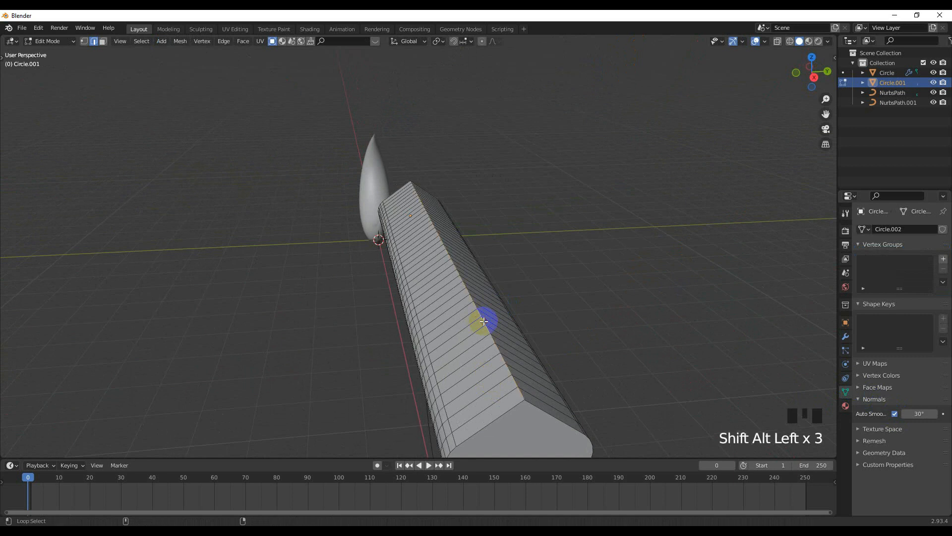
key(ctrl+b)
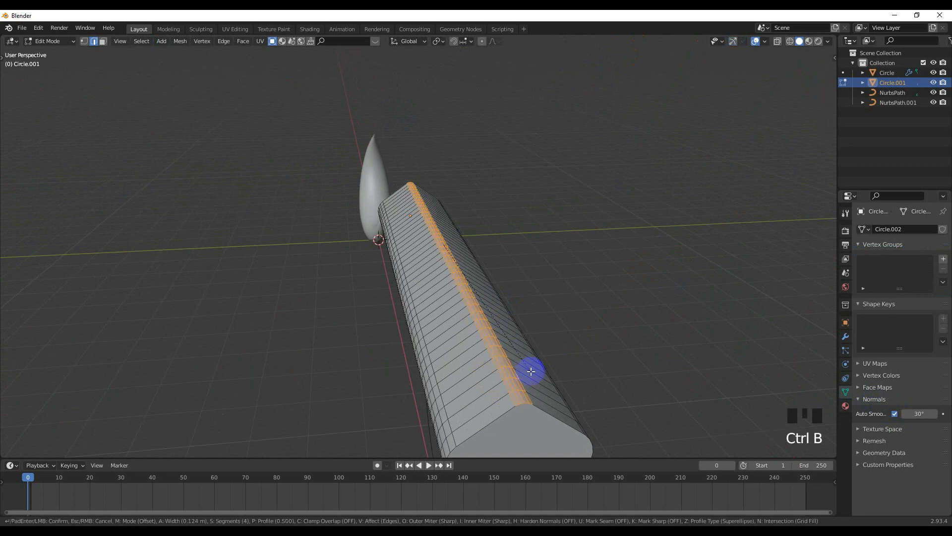
click(508, 355)
key(Tab)
scroll(510, 344, down, 4)
middle_drag(418, 346, 382, 264)
right_click(421, 345)
scroll(440, 347, up, 3)
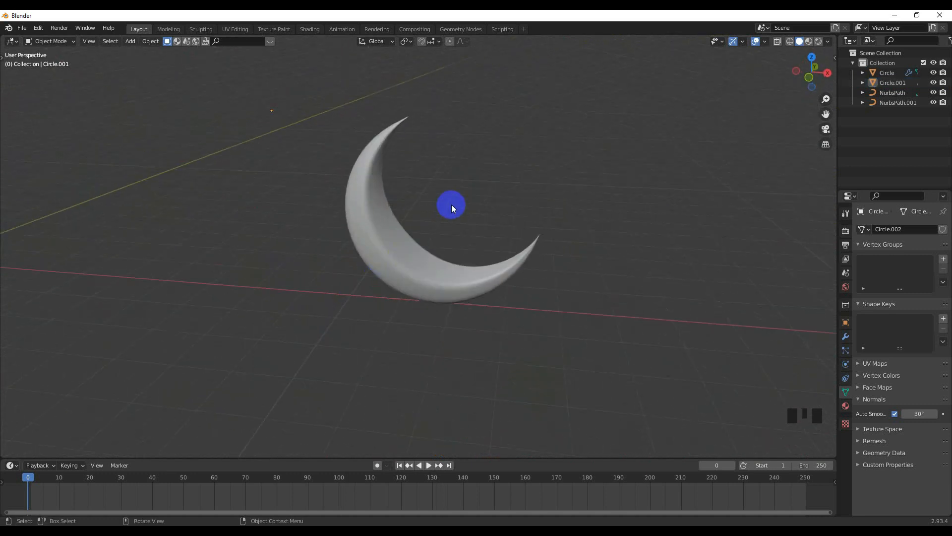
middle_drag(364, 155, 355, 137)
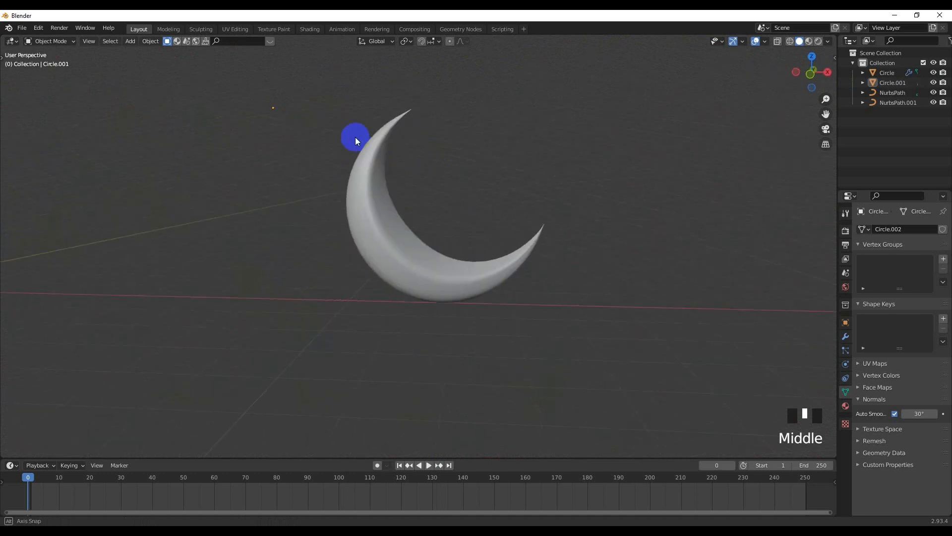
- Scale the duplicate crescent uniformly by about 0.996, leaving its path at the same size
click(399, 260)
scroll(507, 263, down, 2)
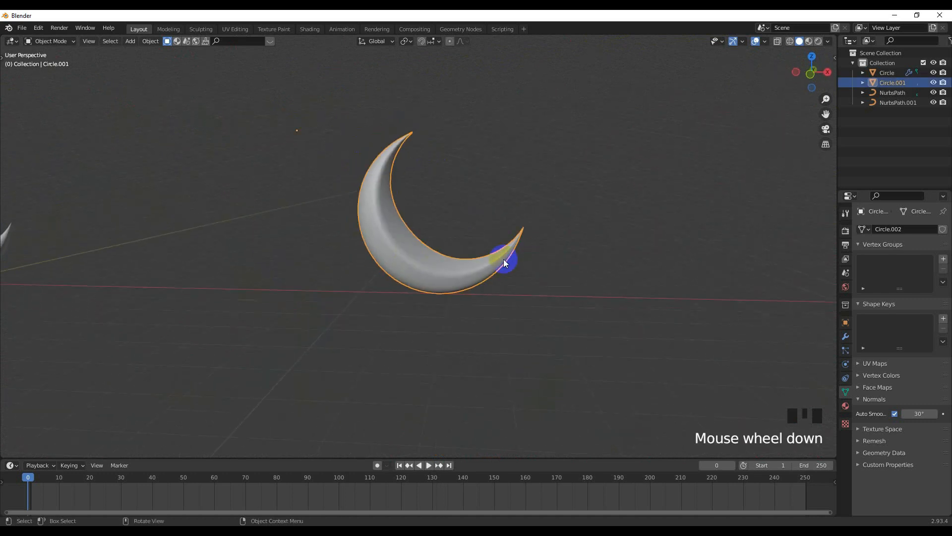
key(s)
click(498, 258)
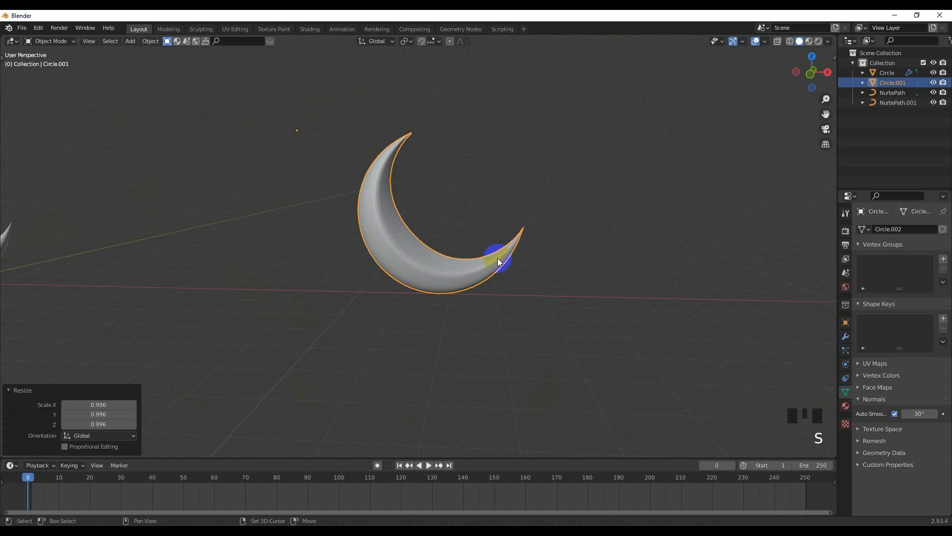
click(506, 208)
- Scale the duplicate crescent uniformly by about 0.987, and rescale it slightly once more to fine-tune its tips
scroll(506, 208, up, 2)
click(436, 283)
key(s)
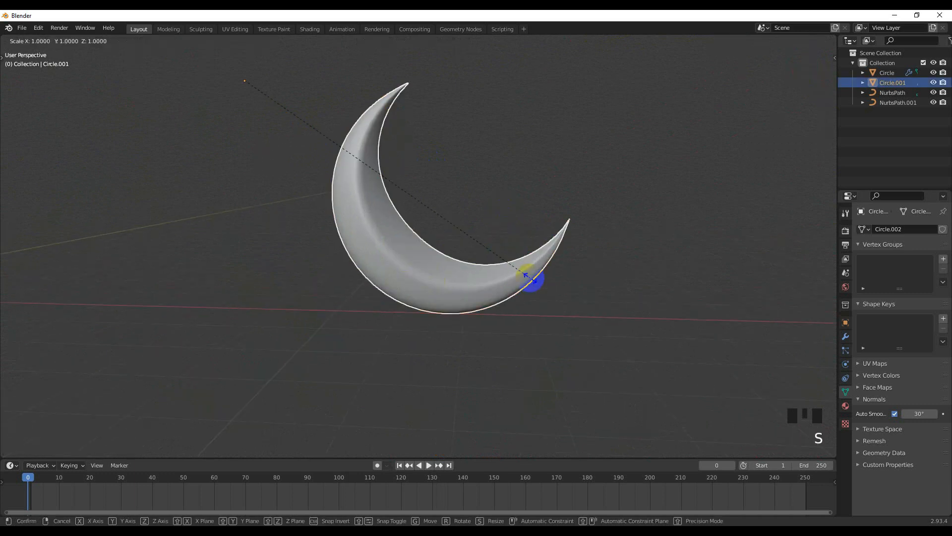
click(487, 261)
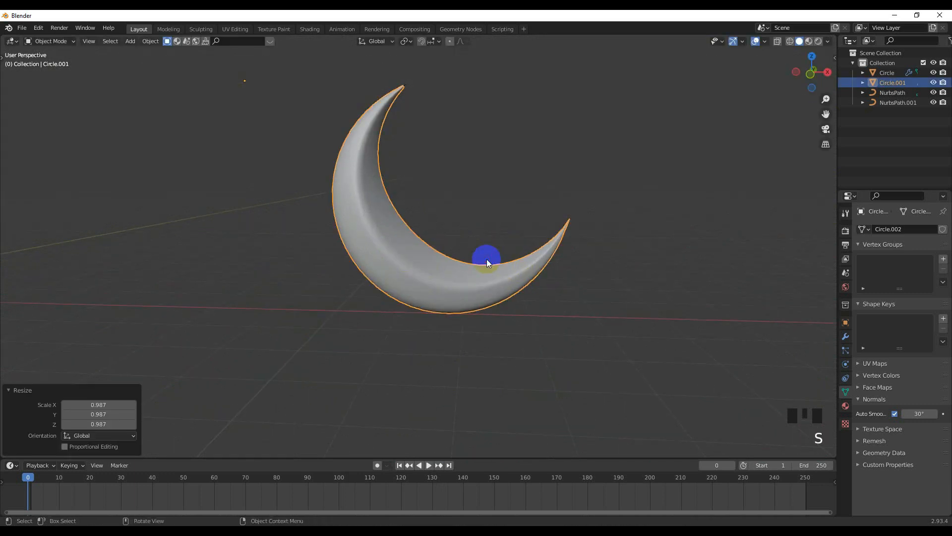
key(s)
click(511, 248)
click(489, 210)
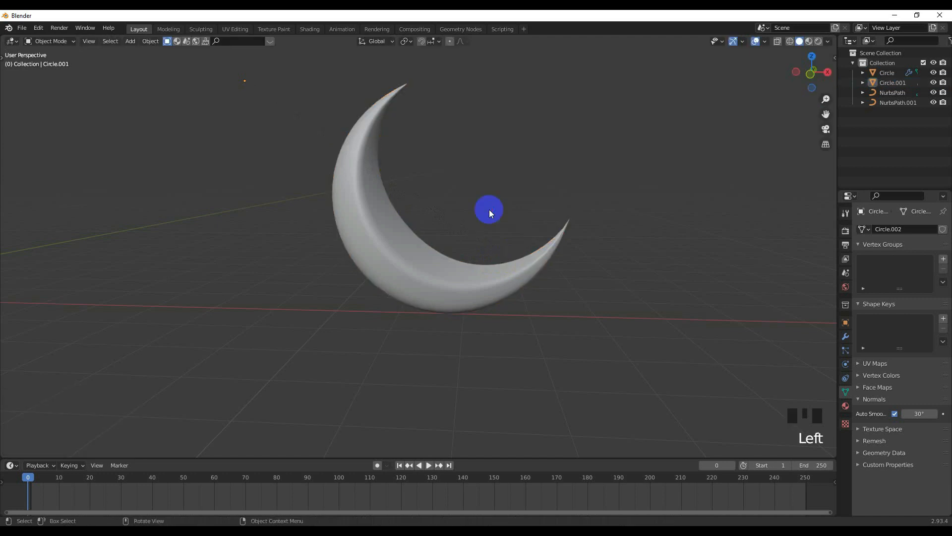
mouse_move(515, 251)
middle_down()
mouse_move(544, 253)
mouse_move(507, 248)
mouse_move(513, 244)
middle_up()
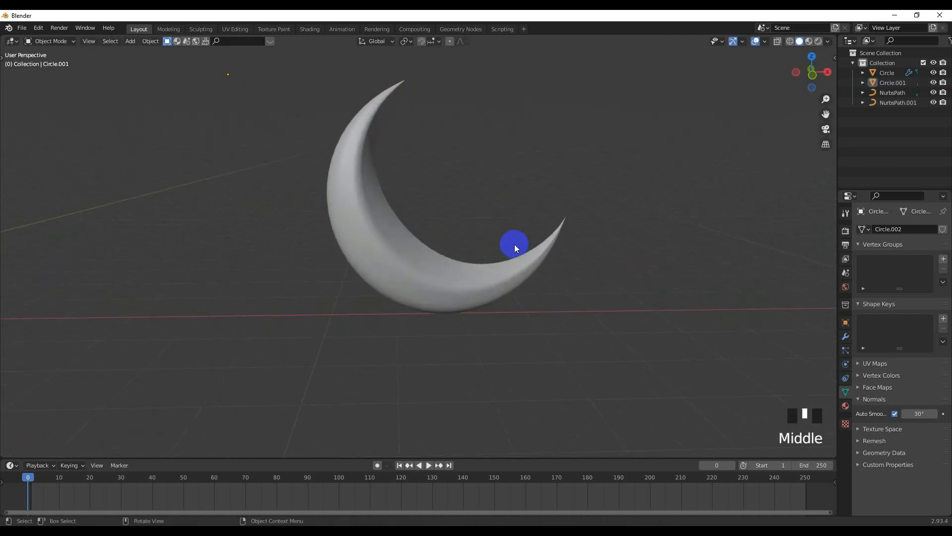
click(460, 296)
scroll(555, 276, up, 2)
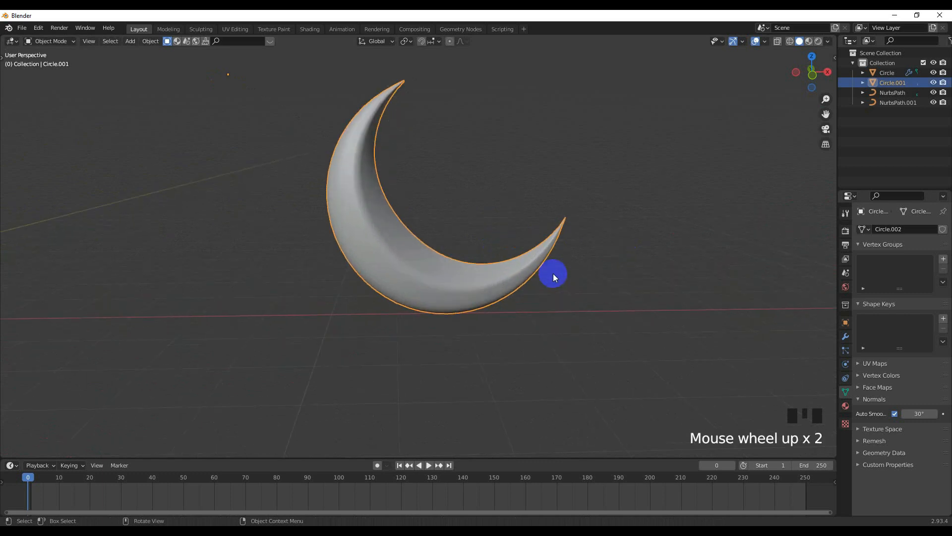
scroll(554, 277, up, 1)
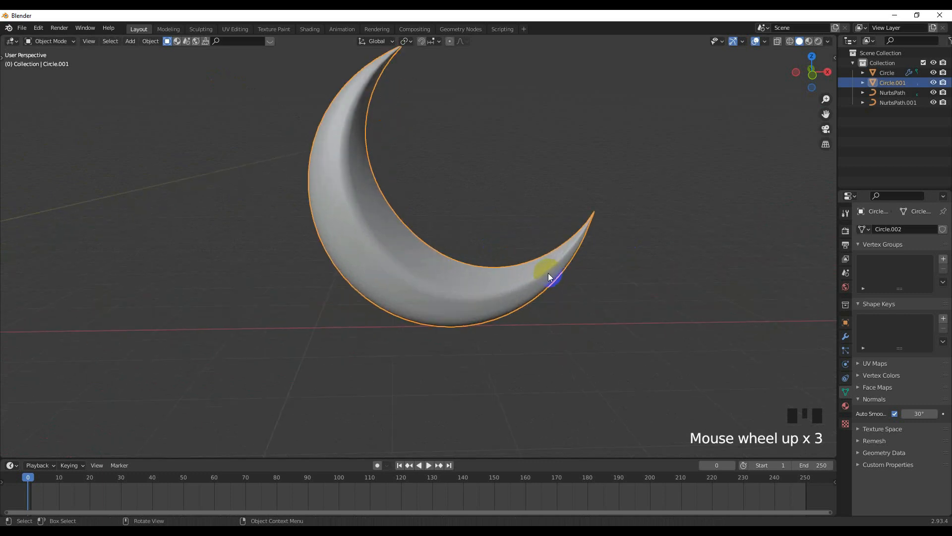
scroll(549, 275, down, 6)
middle_click(845, 363)
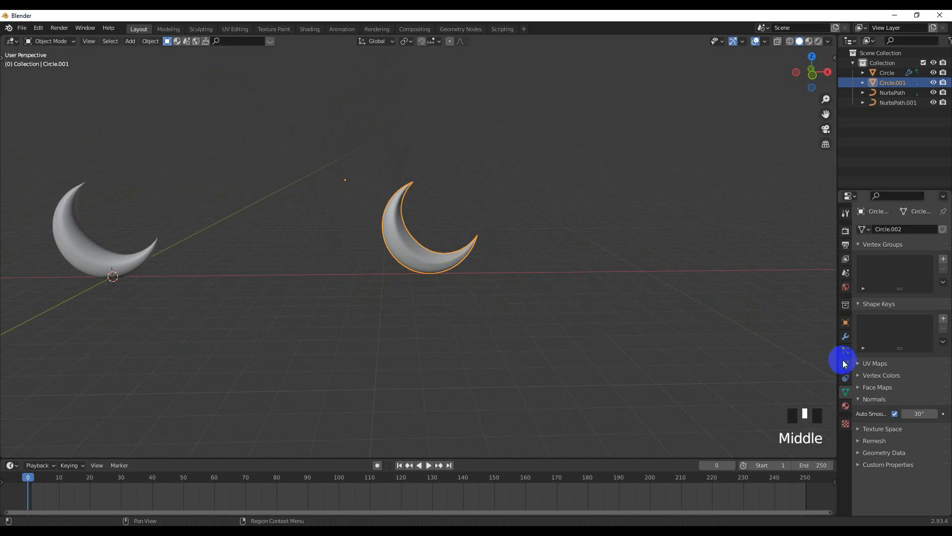
- Apply the duplicate crescent's Curve modifier permanently to its mesh
click(845, 336)
click(921, 244)
click(890, 256)
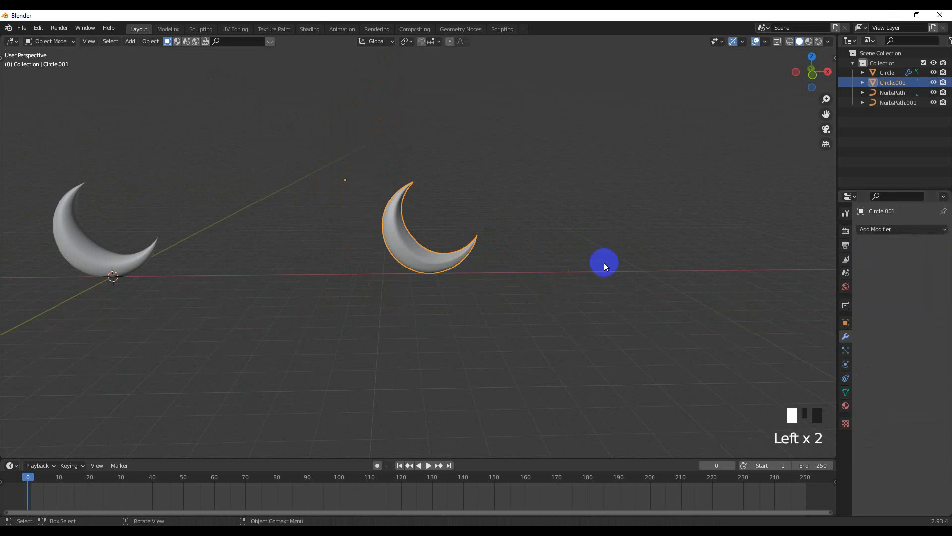
scroll(433, 271, up, 3)
right_click(432, 271)
scroll(472, 292, down, 2)
shift+middle_drag(284, 333, 353, 258)
- Apply the original crescent's Curve modifier to its mesh, leaving the Subdivision Surface modifier live
click(341, 254)
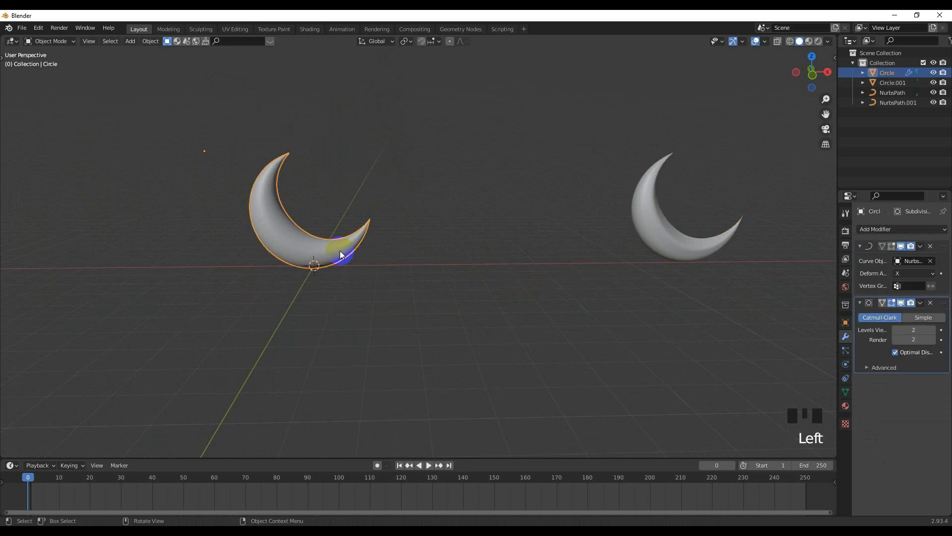
click(876, 303)
click(863, 248)
click(920, 246)
- Delete both NURBS paths, NurbsPath and NurbsPath.001, from the scene
click(639, 253)
click(653, 234)
click(654, 234)
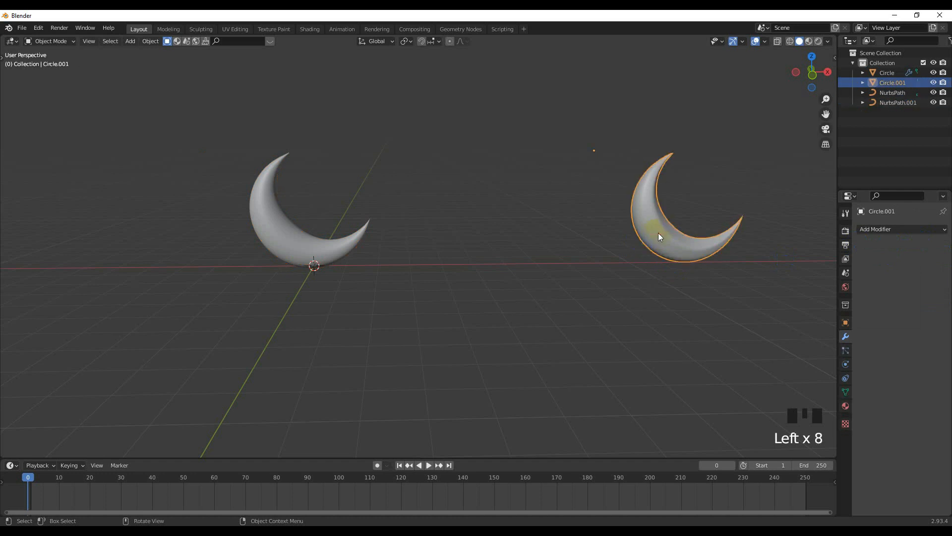
click(905, 93)
click(905, 92)
key(Delete)
click(567, 235)
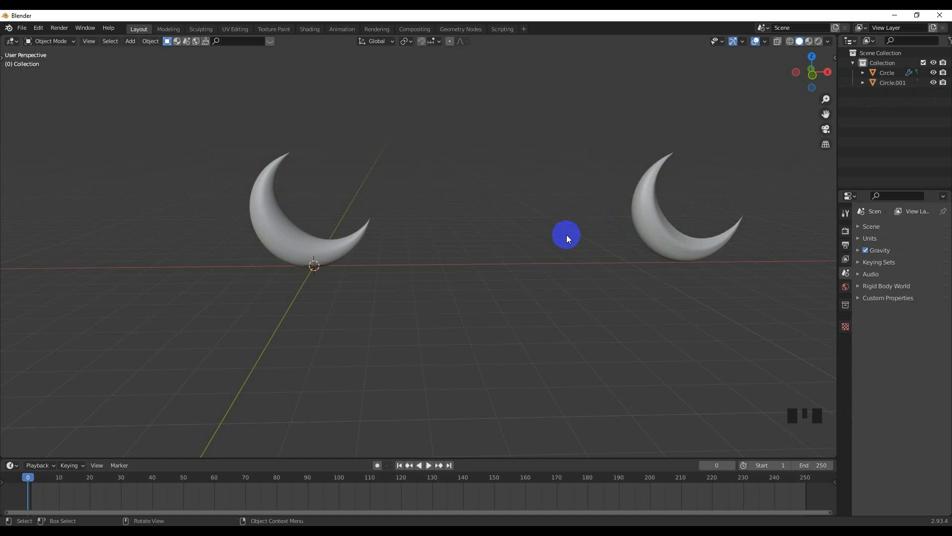
- Move the duplicate crescent about -7.37 m along the global X axis, closer to the original crescent
scroll(566, 234, down, 5)
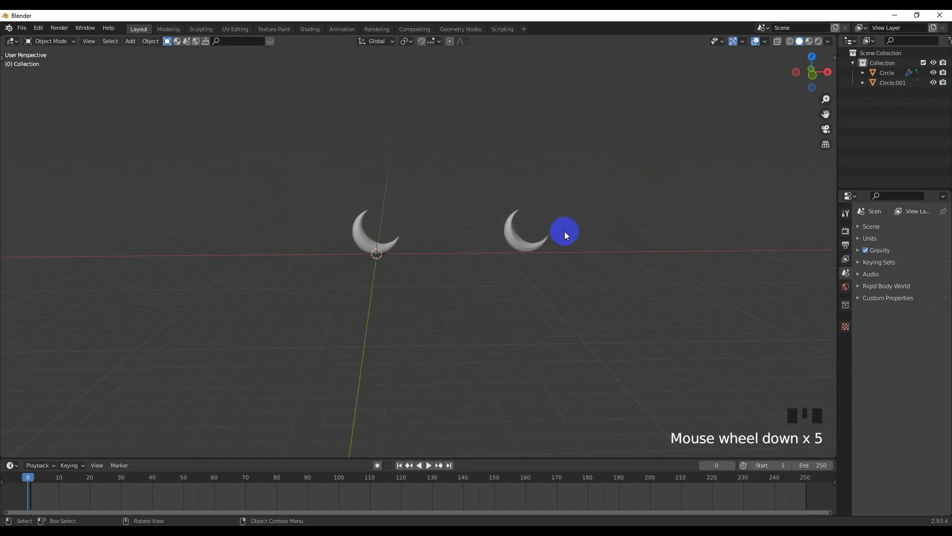
middle_drag(534, 266, 563, 256)
key(KP_7)
scroll(521, 266, up, 3)
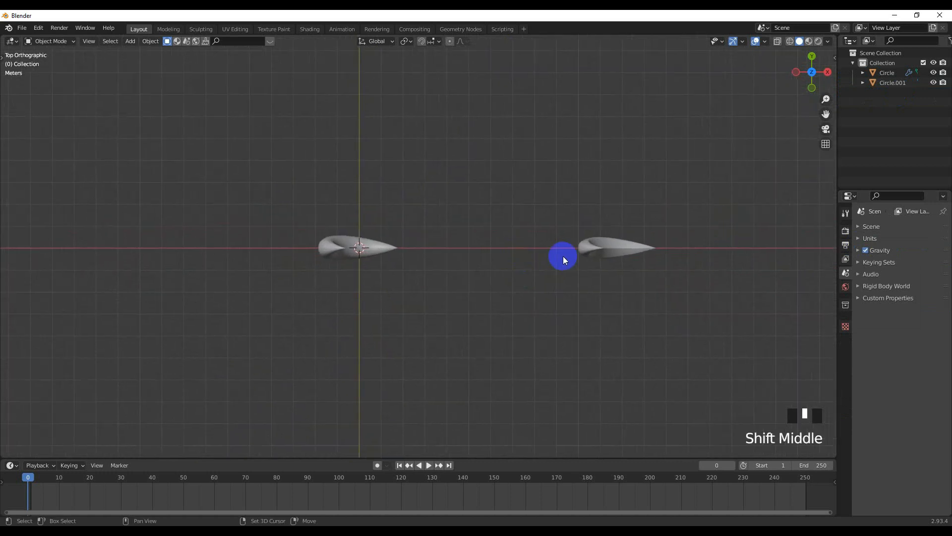
click(621, 260)
key(g)
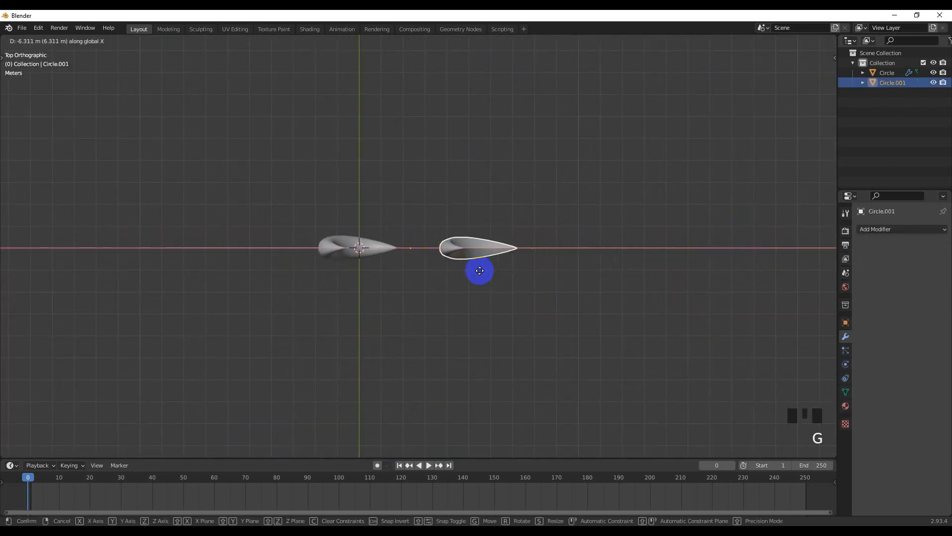
click(458, 272)
middle_drag(458, 273, 442, 221)
scroll(446, 275, up, 2)
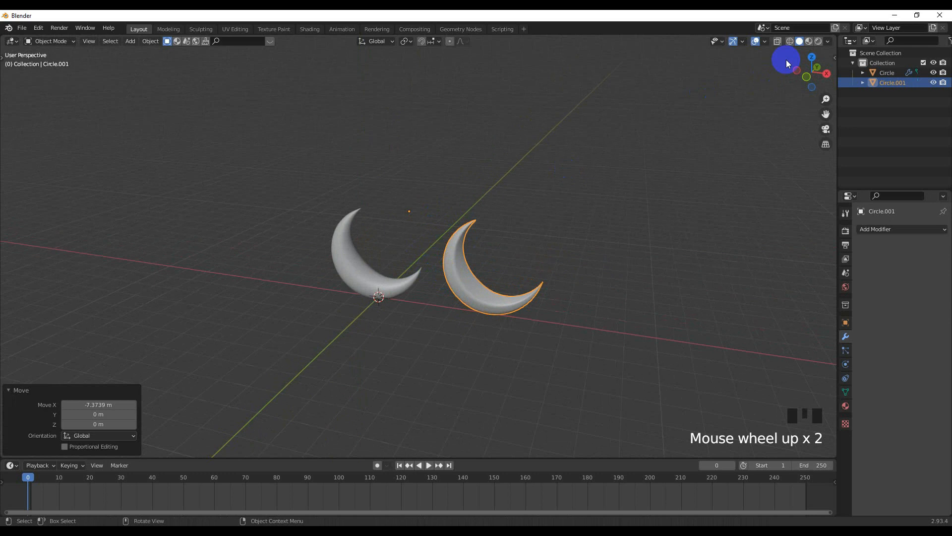
- Switch the viewport to rendered shading and frame both crescents
click(821, 41)
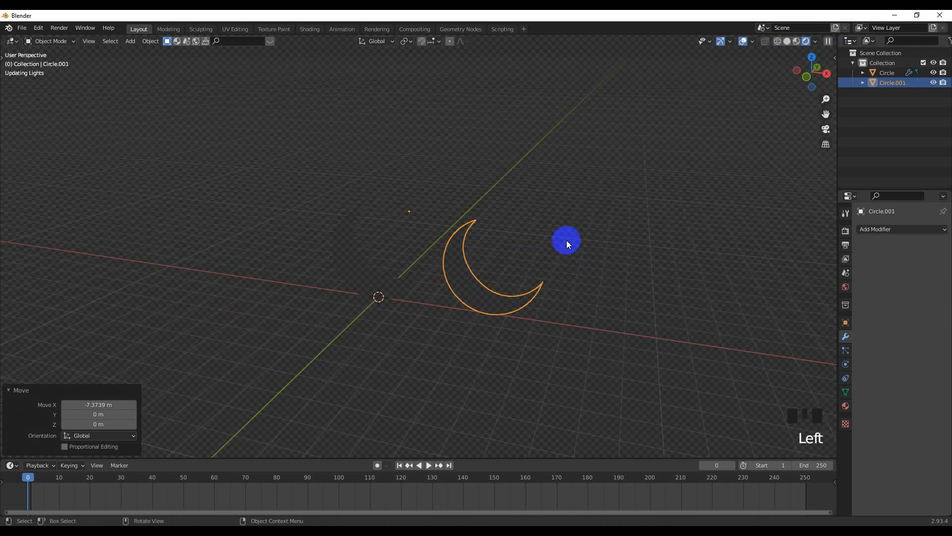
scroll(550, 273, up, 2)
shift+middle_drag(549, 272, 537, 206)
scroll(551, 250, up, 2)
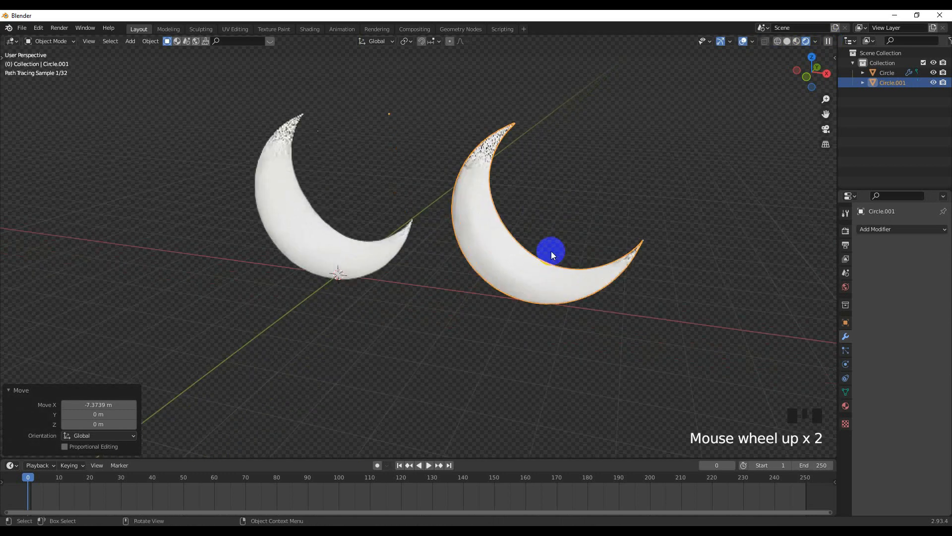
- Add a new material to the duplicate crescent and set its surface shader to Glossy BSDF
click(845, 406)
click(895, 261)
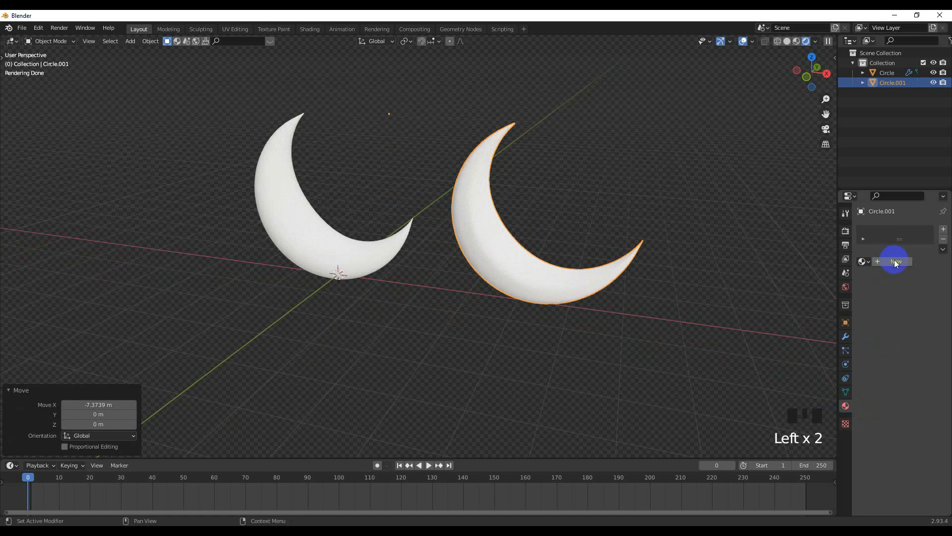
click(917, 351)
click(917, 351)
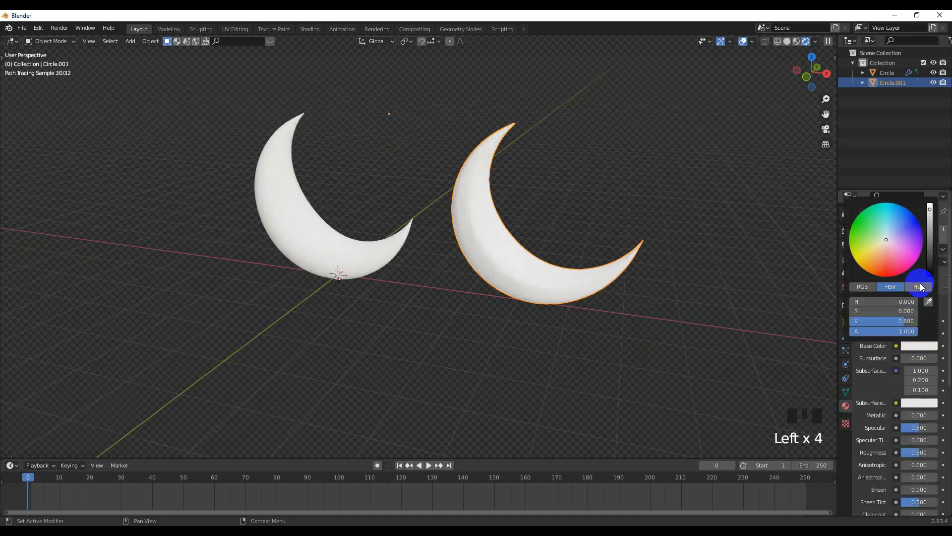
click(918, 305)
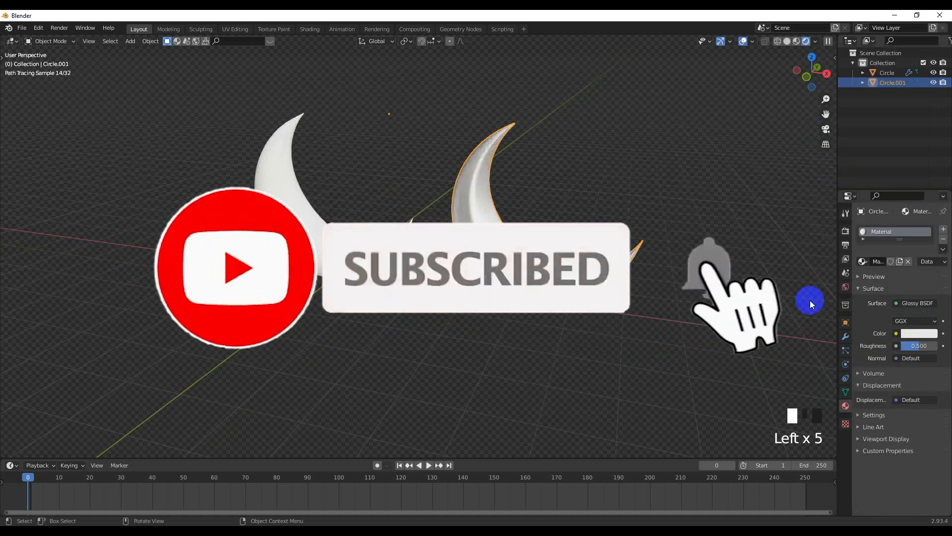
- Tint the duplicate crescent's glossy material copper-orange and lower its roughness to about 0.113
click(919, 333)
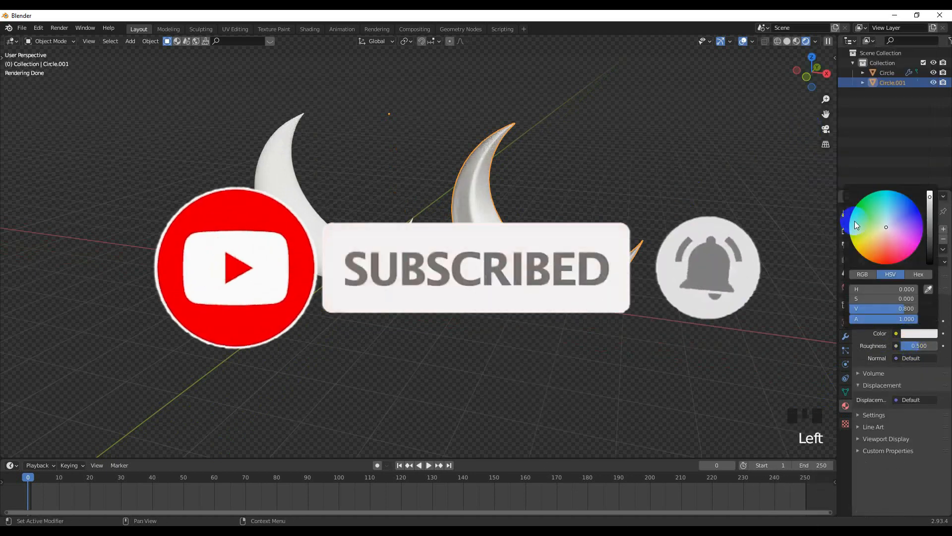
click(880, 238)
click(880, 242)
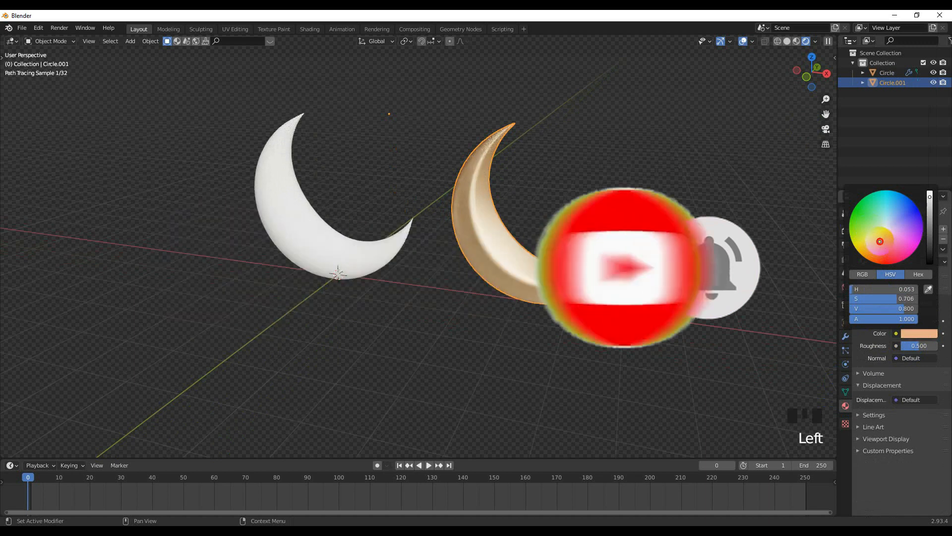
drag(922, 346, 912, 346)
mouse_move(627, 305)
middle_down()
mouse_move(508, 267)
mouse_move(614, 287)
middle_up()
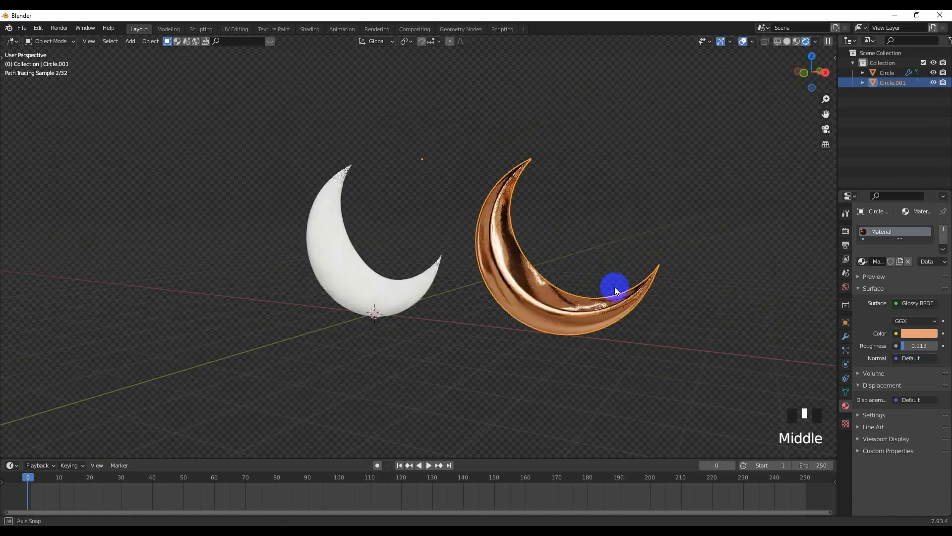
- Shift the glossy material's color to a golden orange with hue about 0.058 and saturation about 0.836
click(921, 334)
click(883, 240)
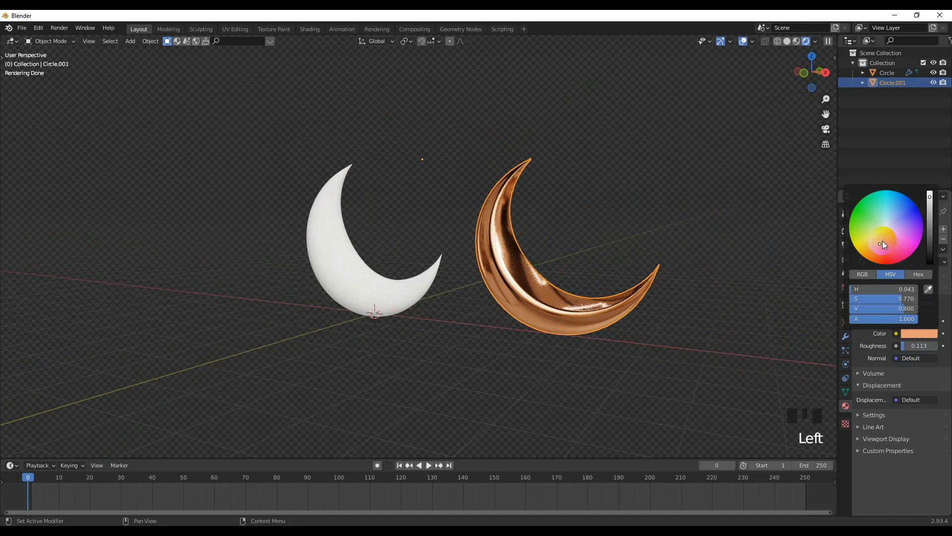
drag(882, 242, 876, 245)
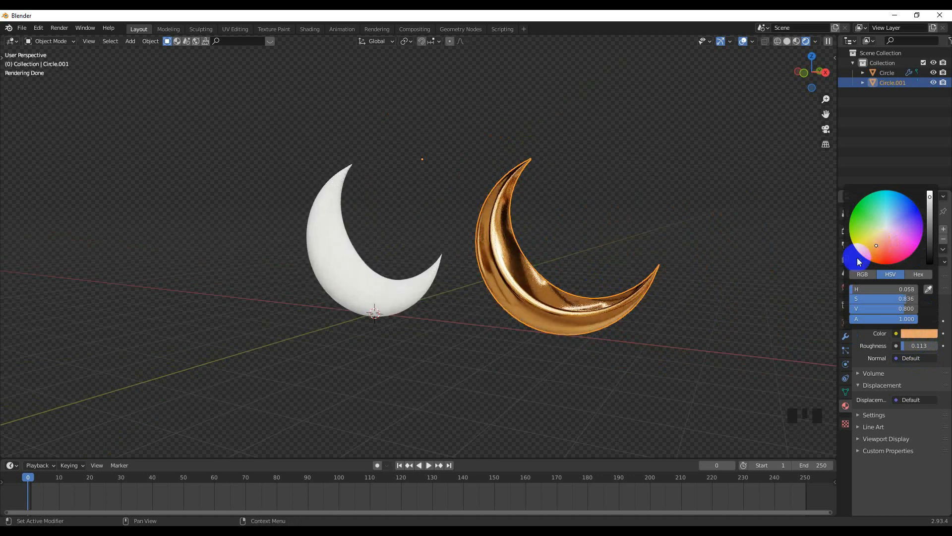
click(637, 308)
middle_drag(638, 308, 436, 290)
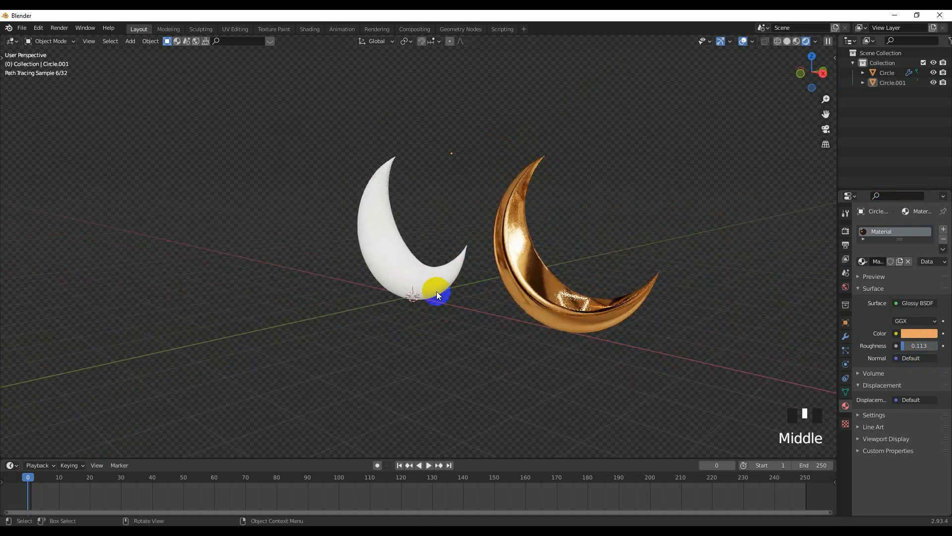
- Add a new Principled BSDF material to the original crescent and set its roughness to 0
click(437, 291)
click(898, 258)
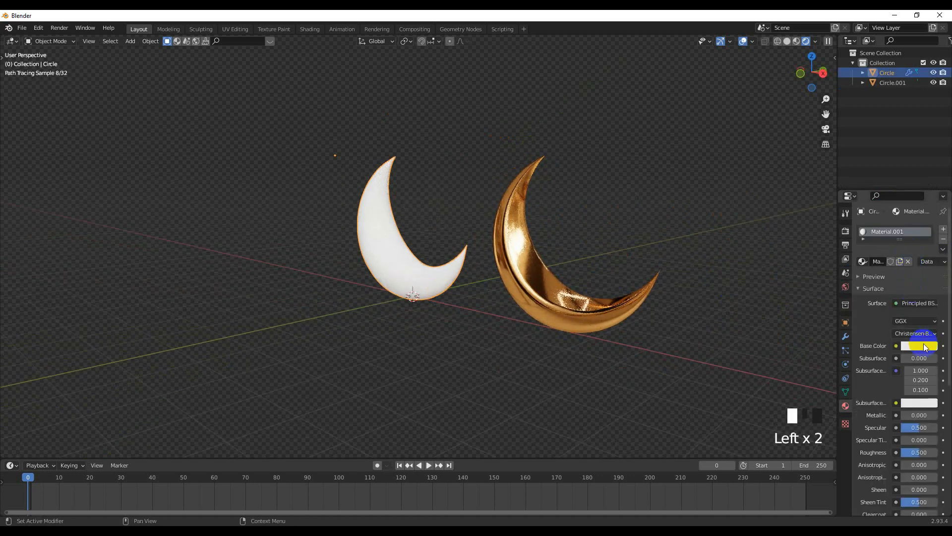
click(919, 346)
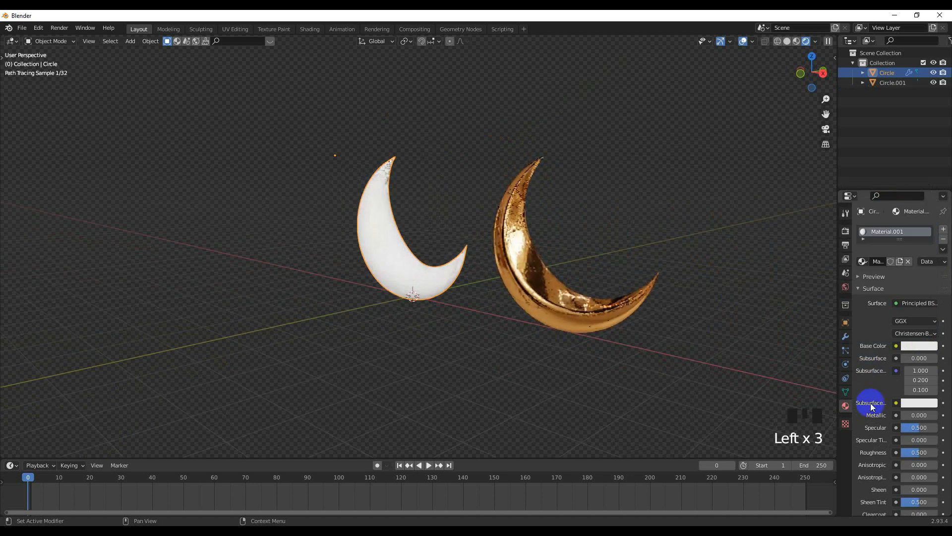
drag(920, 453, 850, 450)
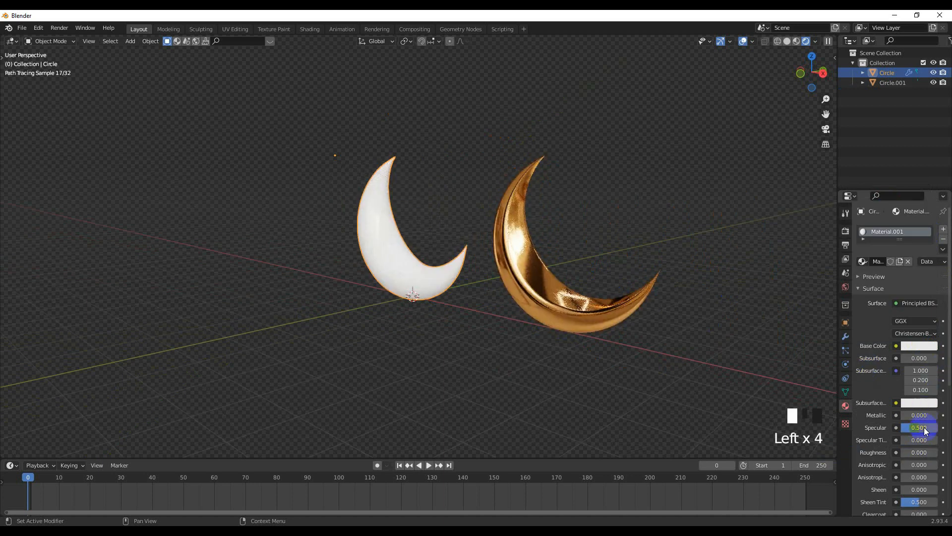
- Darken the original crescent's base color slightly to light grey and view both crescents from several angles
click(918, 347)
drag(930, 214, 932, 227)
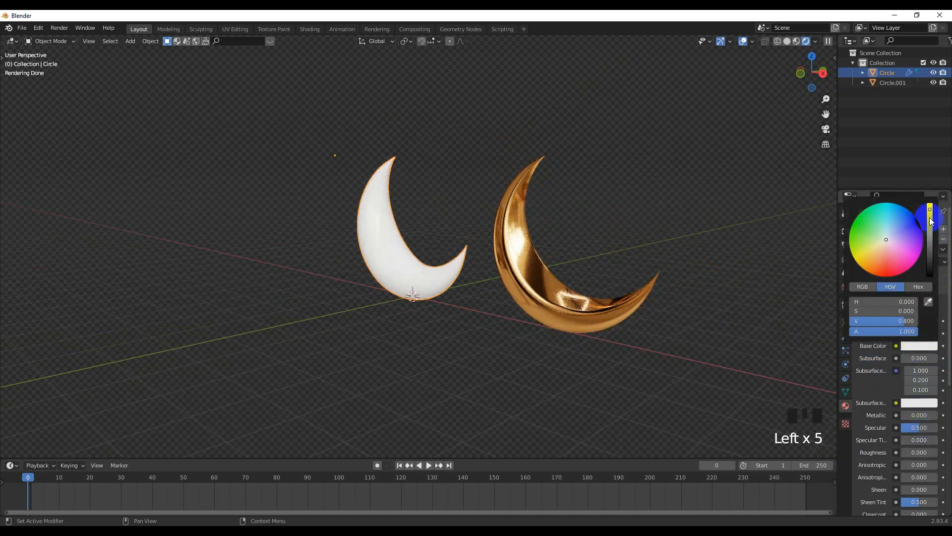
middle_drag(668, 229, 420, 331)
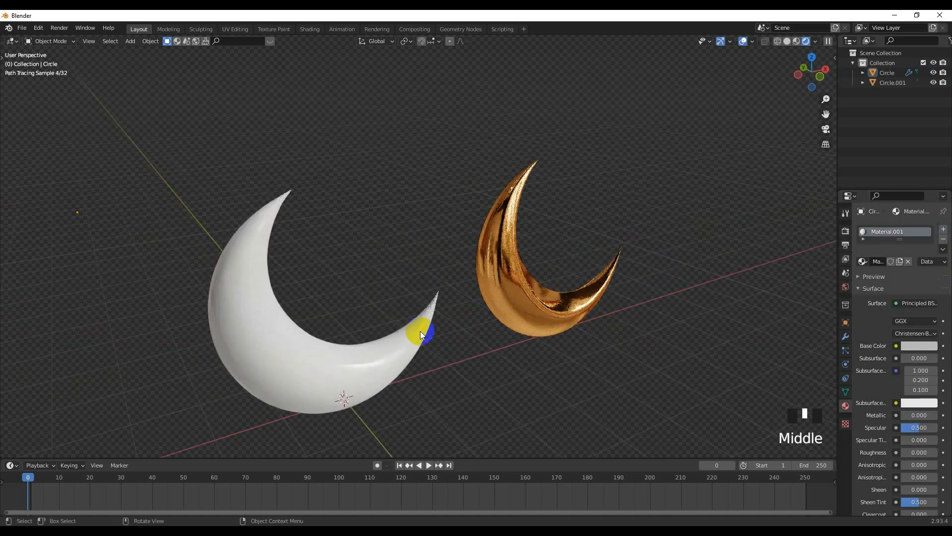
middle_drag(354, 365, 441, 323)
scroll(341, 358, down, 4)
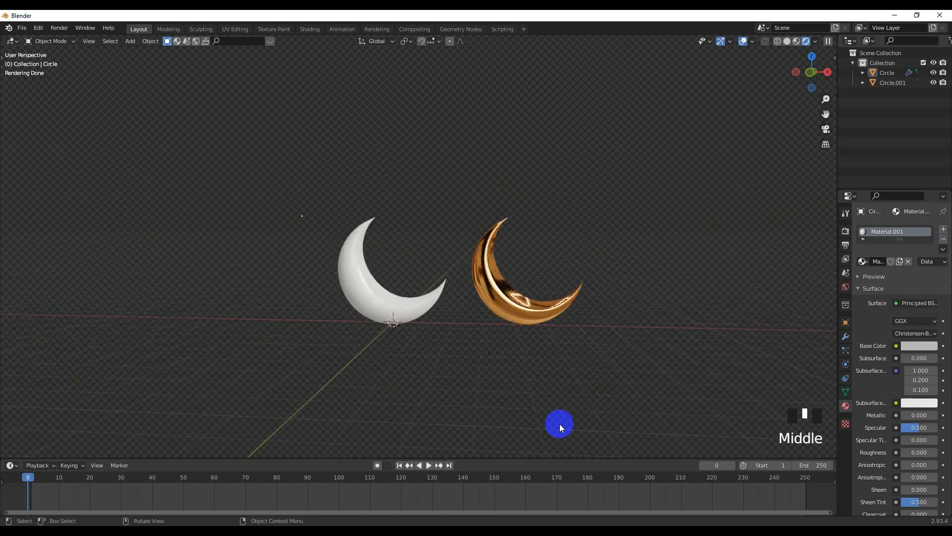